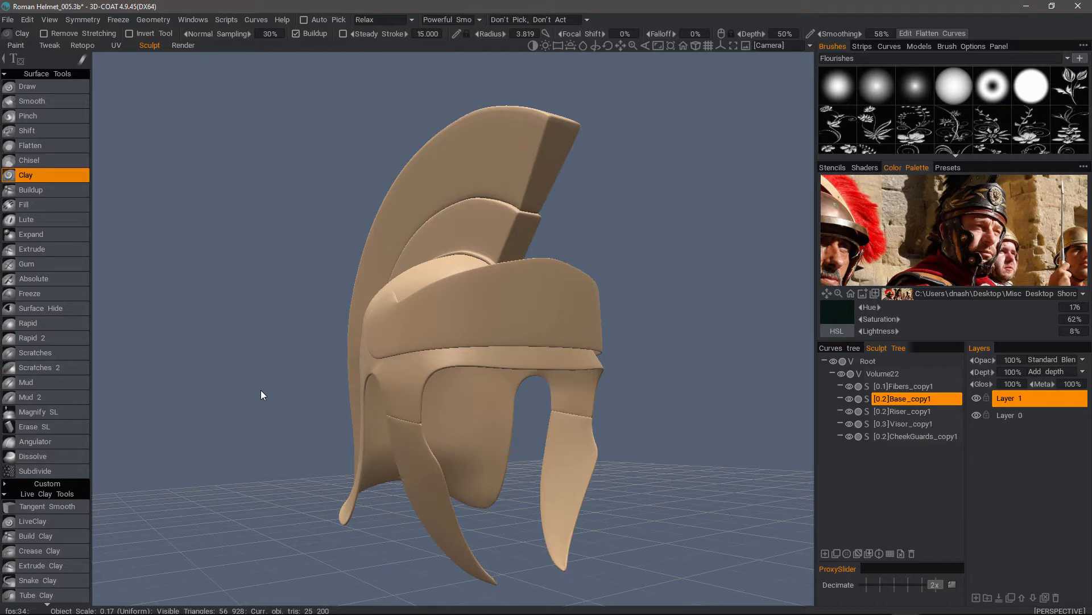
- Turn on the wireframe display for the sculpted helmet and inspect its mesh density
{"action": "left_click_drag", "start_coordinate": [489, 285], "coordinate": [362, 386], "text": "alt"}
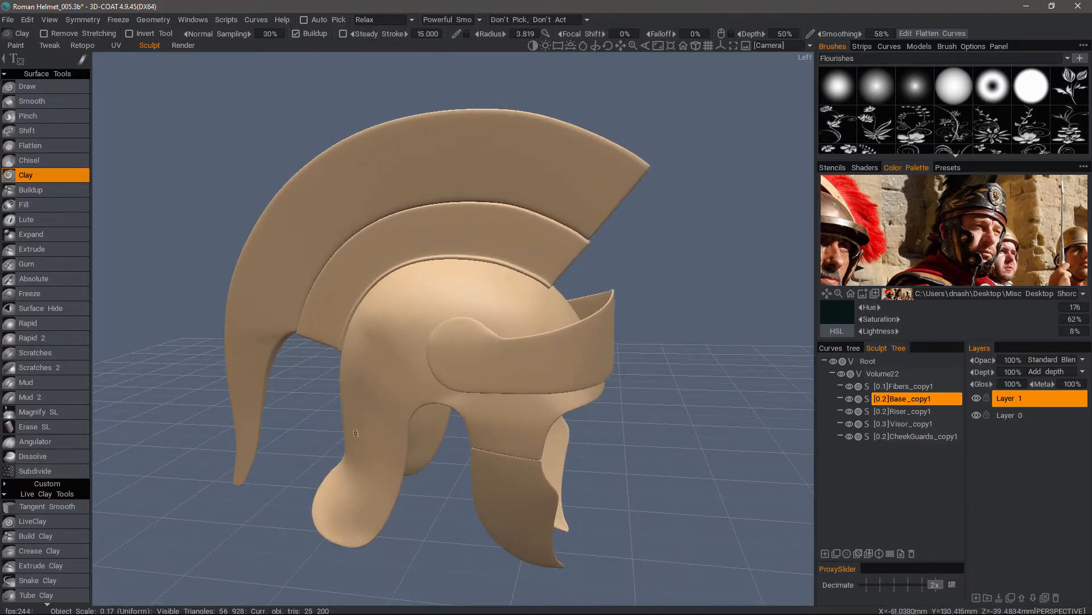
{"action": "left_click_drag", "start_coordinate": [356, 433], "coordinate": [502, 385], "text": "alt"}
{"action": "scroll", "coordinate": [501, 388], "scroll_direction": "up", "scroll_amount": 2}
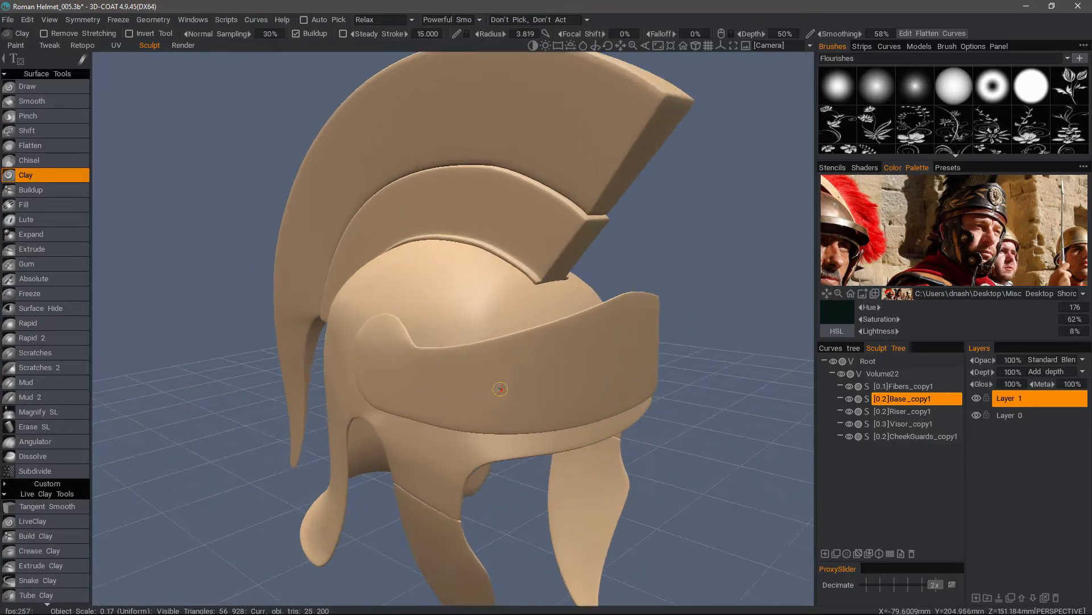
{"action": "key", "text": "w"}
{"action": "left_click_drag", "start_coordinate": [500, 389], "coordinate": [549, 362], "text": "alt"}
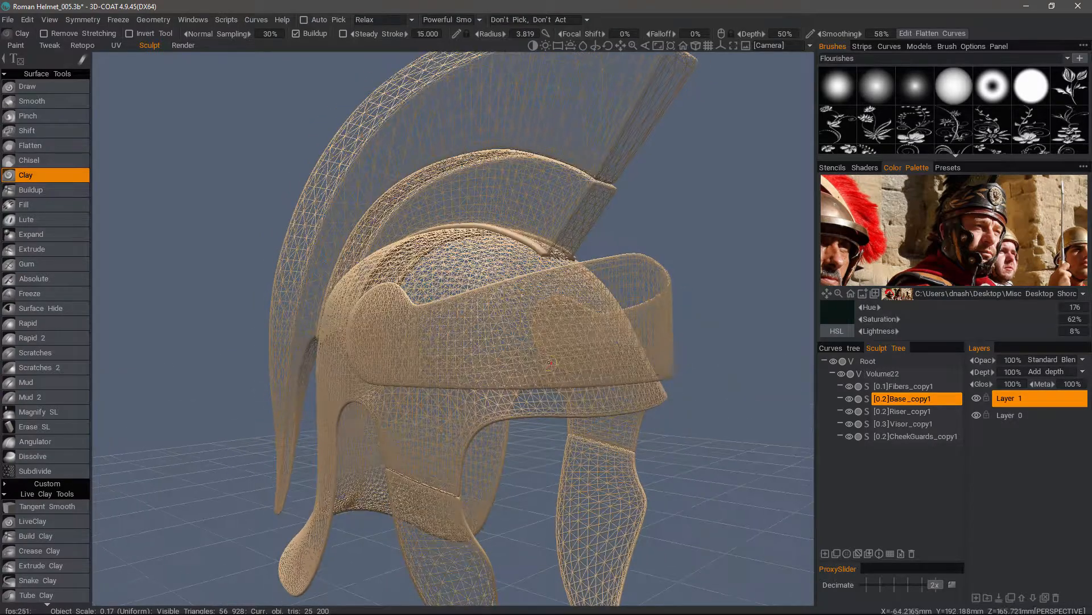
{"action": "scroll", "coordinate": [563, 399], "scroll_direction": "up", "scroll_amount": 3}
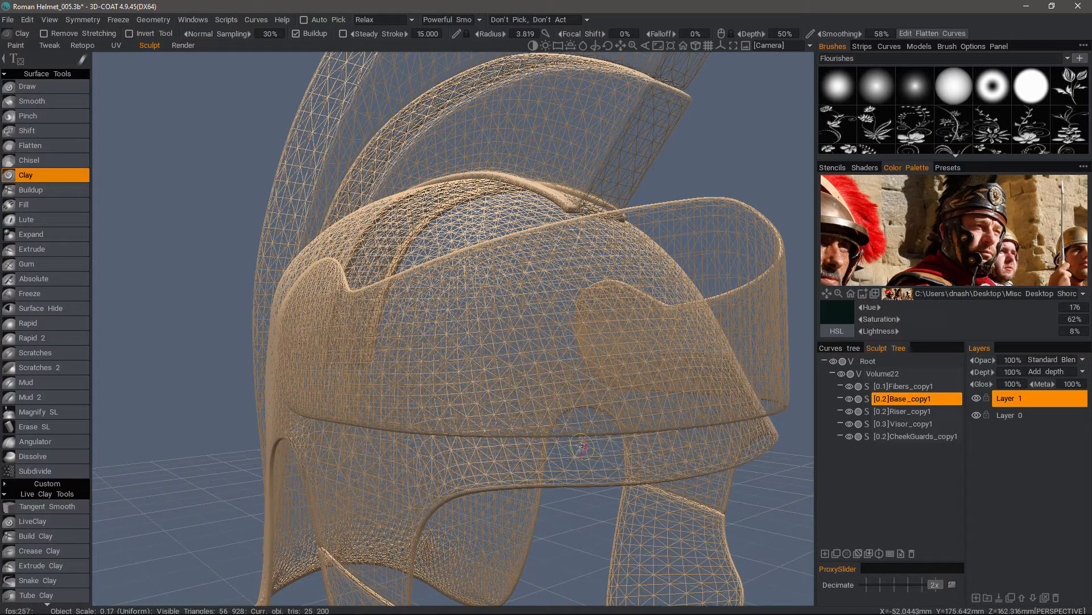
{"action": "left_click_drag", "start_coordinate": [582, 457], "coordinate": [669, 401], "text": "alt"}
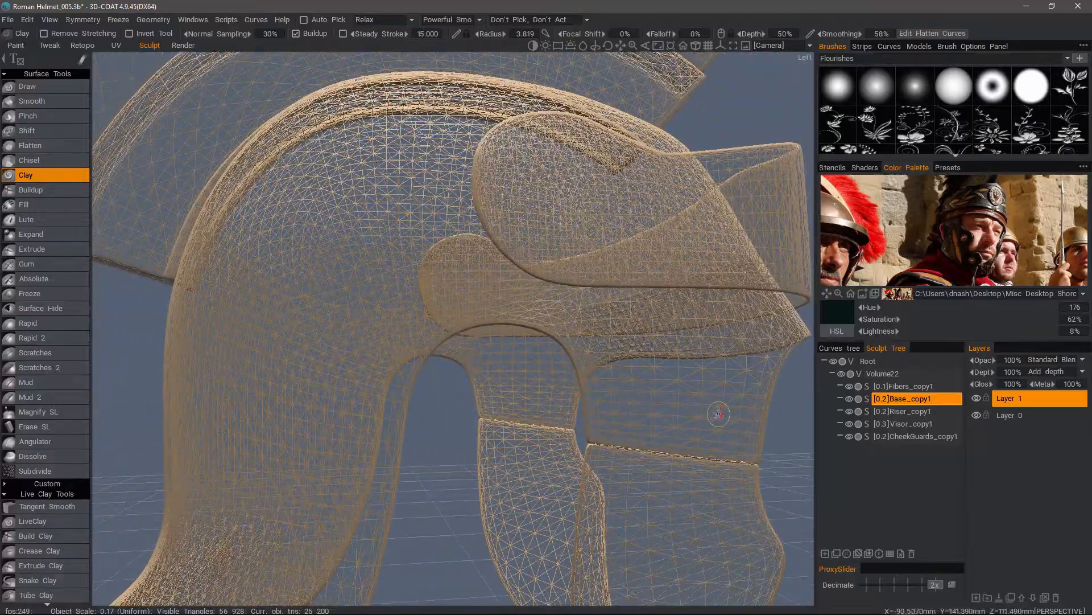
- Switch to the Retopo room and examine the quad topology across the helmet's parts
{"action": "left_click", "coordinate": [86, 45]}
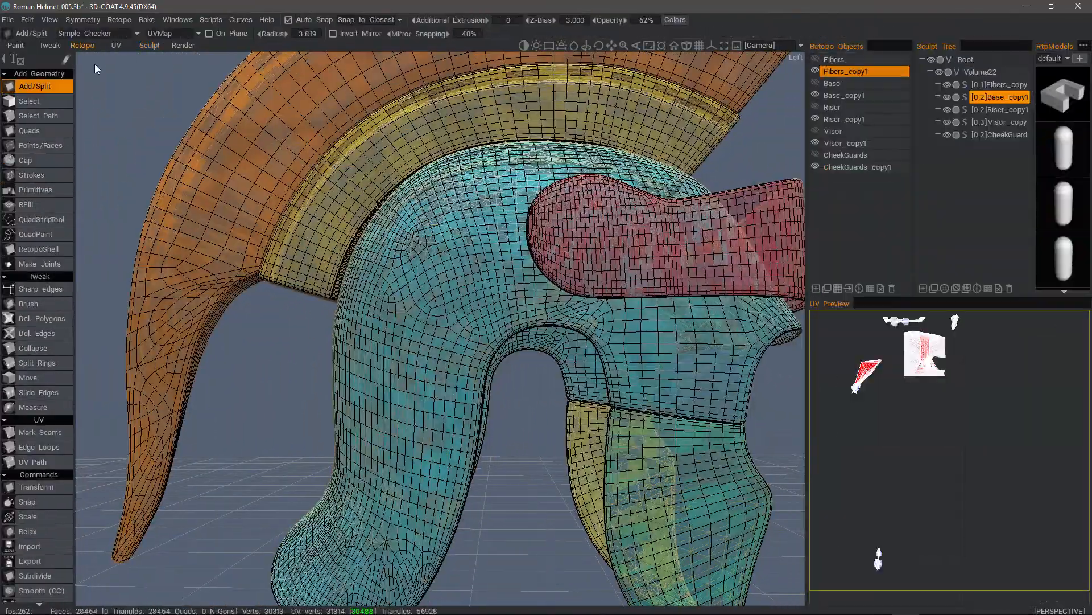
{"action": "scroll", "coordinate": [398, 344], "scroll_direction": "down", "scroll_amount": 2}
{"action": "left_click_drag", "start_coordinate": [409, 346], "coordinate": [557, 348], "text": "alt"}
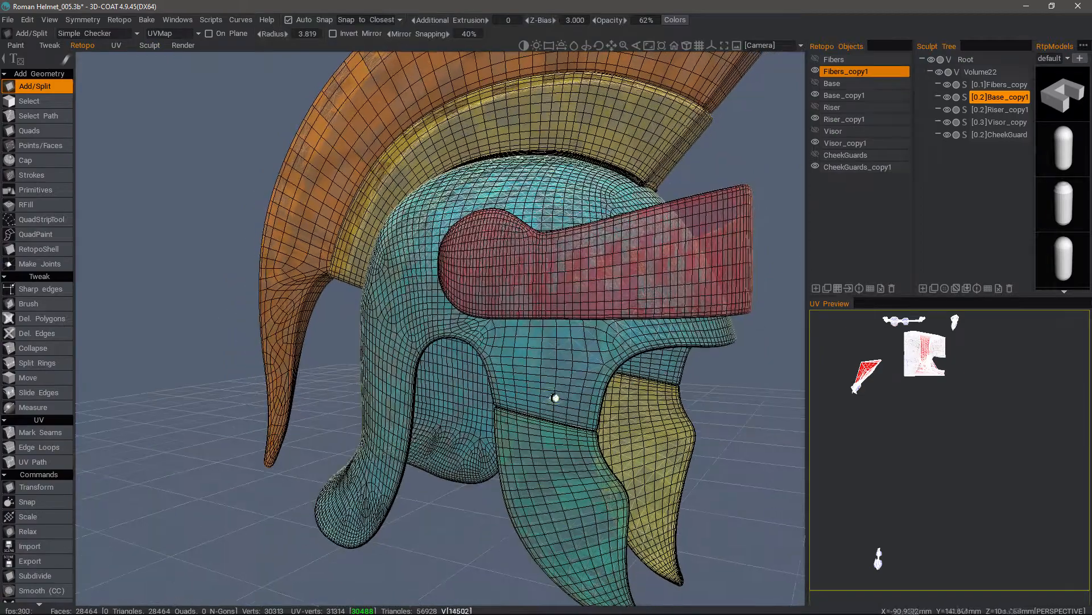
{"action": "left_click_drag", "start_coordinate": [556, 398], "coordinate": [497, 312], "text": "alt"}
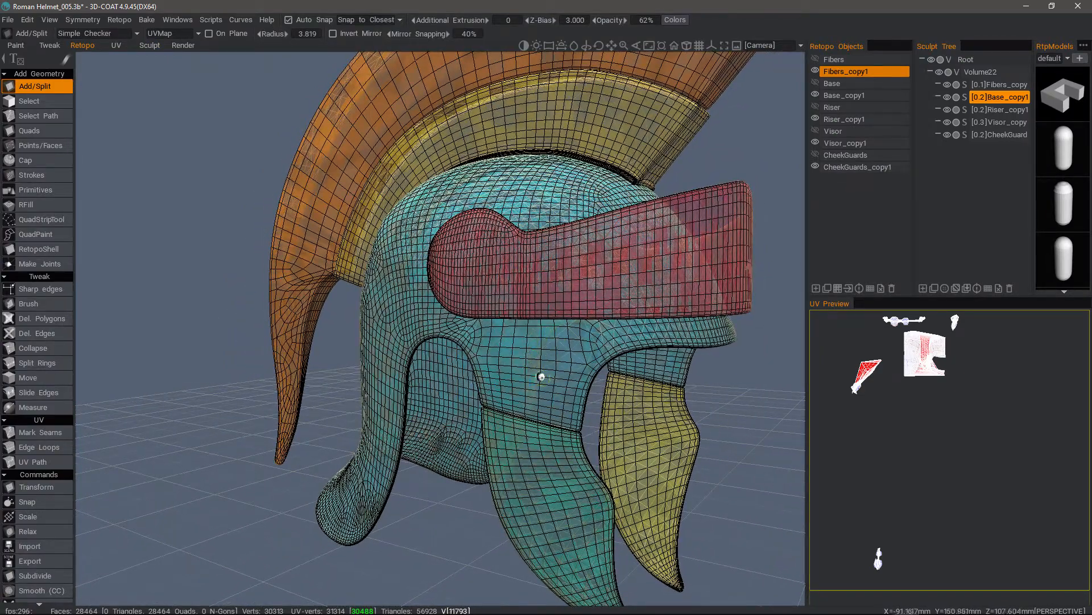
{"action": "left_click_drag", "start_coordinate": [527, 348], "coordinate": [588, 219], "text": "alt"}
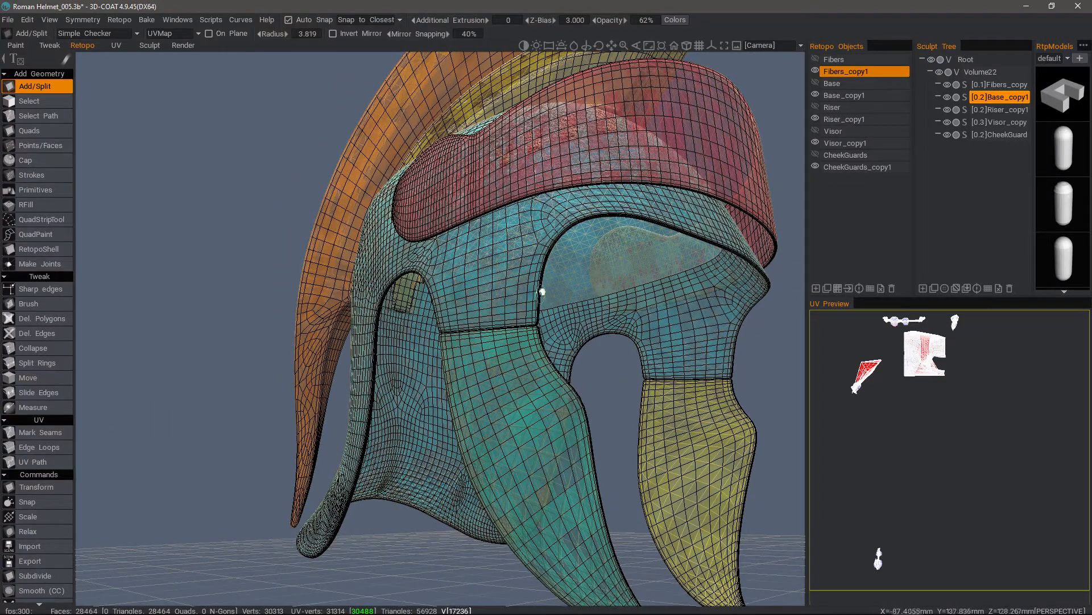
- Return to the Sculpt room and examine the helmet's wireframe around the visor, brow and ear openings
{"action": "left_click", "coordinate": [149, 45]}
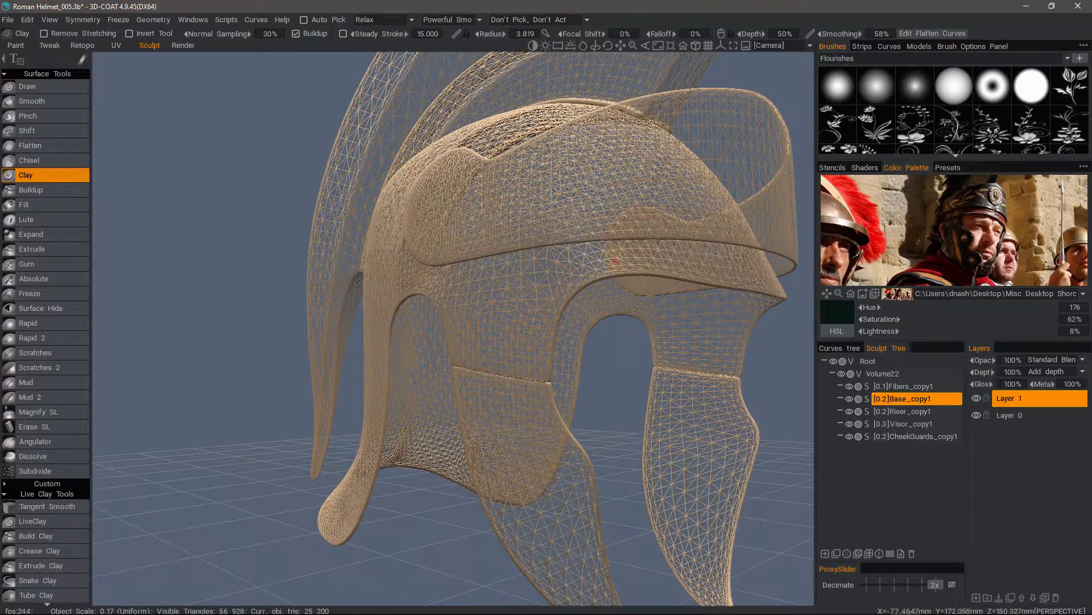
{"action": "left_click_drag", "start_coordinate": [535, 275], "coordinate": [584, 292], "text": "alt"}
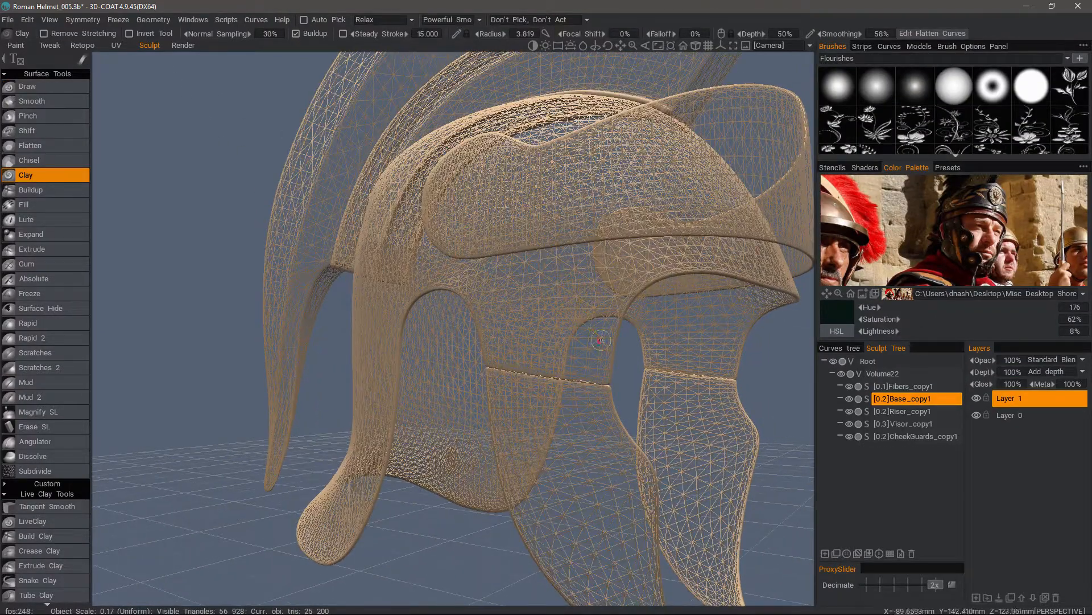
{"action": "mouse_move", "coordinate": [717, 277]}
{"action": "left_mouse_down", "text": "alt"}
{"action": "mouse_move", "coordinate": [652, 257]}
{"action": "mouse_move", "coordinate": [663, 238]}
{"action": "left_mouse_up", "text": "alt"}
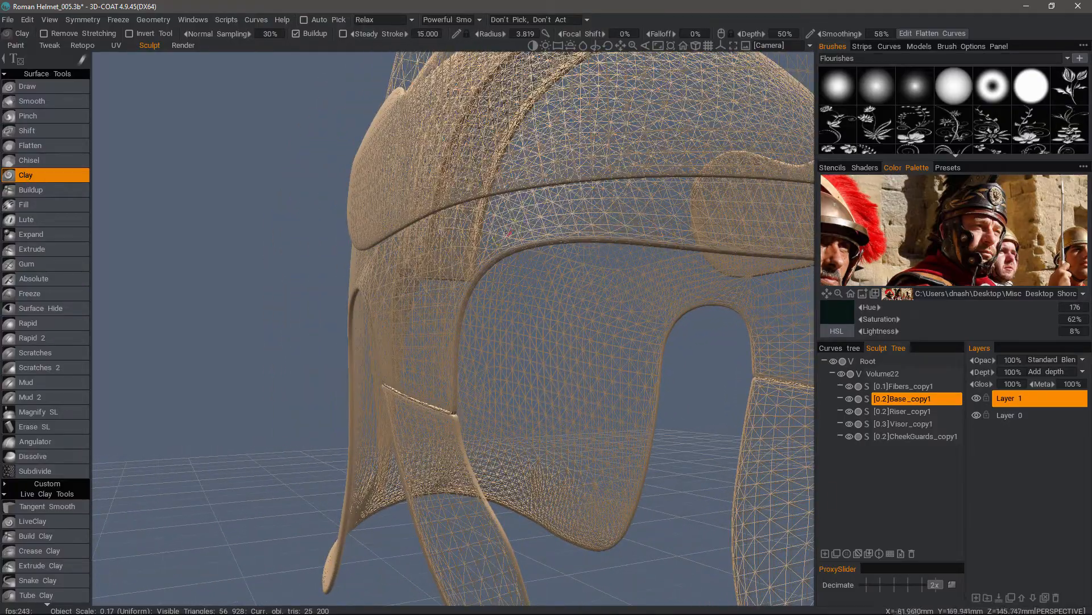
{"action": "mouse_move", "coordinate": [458, 350]}
{"action": "left_mouse_down", "text": "alt"}
{"action": "mouse_move", "coordinate": [611, 228]}
{"action": "mouse_move", "coordinate": [642, 280]}
{"action": "left_mouse_up", "text": "alt"}
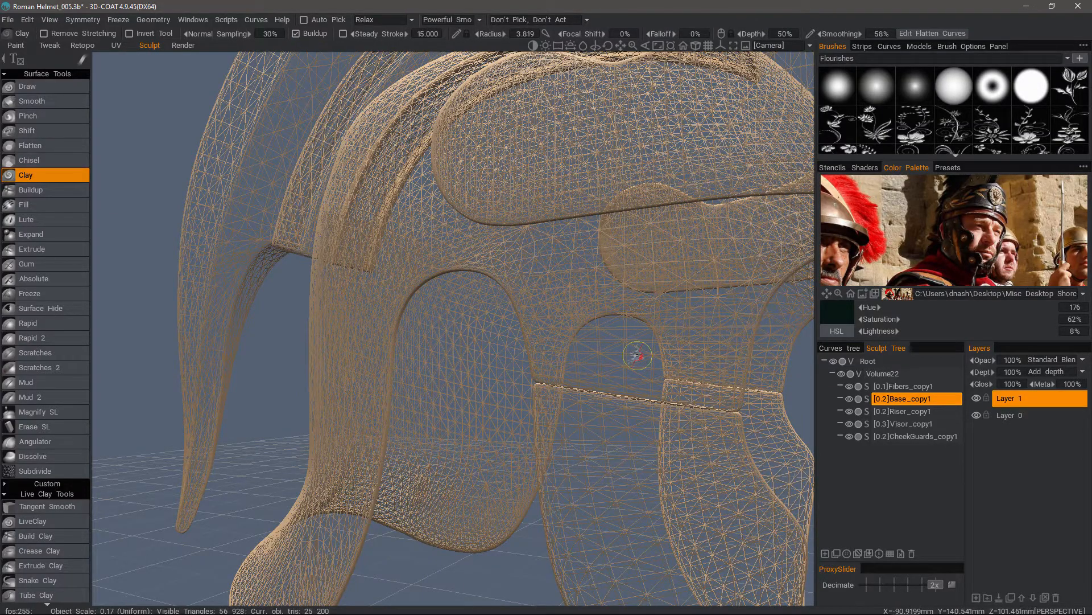
{"action": "mouse_move", "coordinate": [637, 356]}
{"action": "left_mouse_down", "text": "alt"}
{"action": "mouse_move", "coordinate": [504, 242]}
{"action": "mouse_move", "coordinate": [510, 234]}
{"action": "left_mouse_up", "text": "alt"}
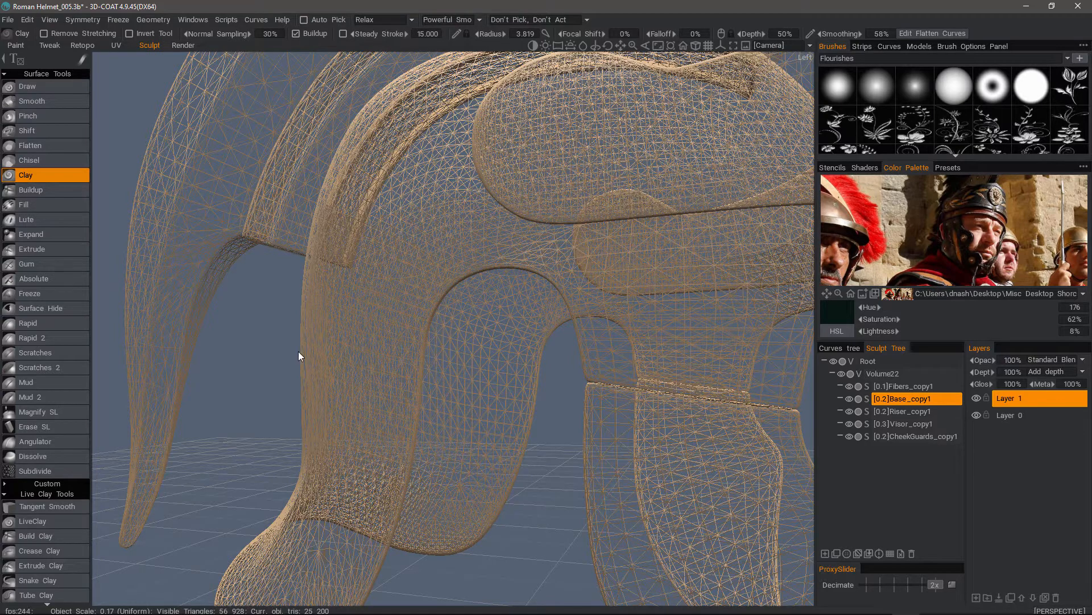
- Voxelize the Base_copy1 volume with a required poly count of 1 000 000 and subdivision before voxelization enabled
{"action": "mouse_move", "coordinate": [910, 402]}
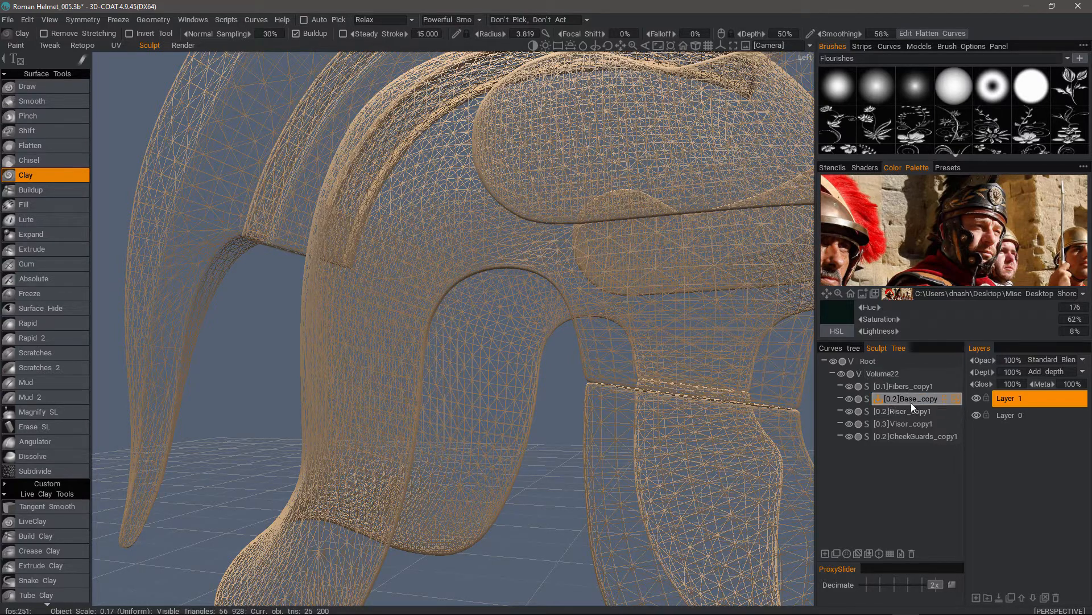
{"action": "left_click", "coordinate": [868, 399]}
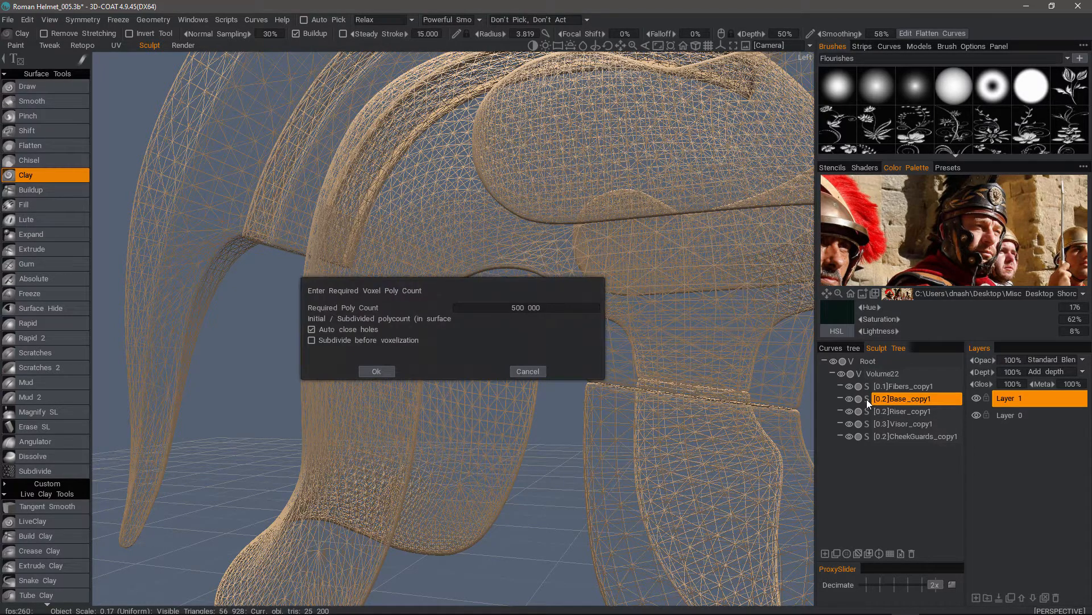
{"action": "left_click_drag", "start_coordinate": [460, 288], "coordinate": [514, 218], "text": "alt"}
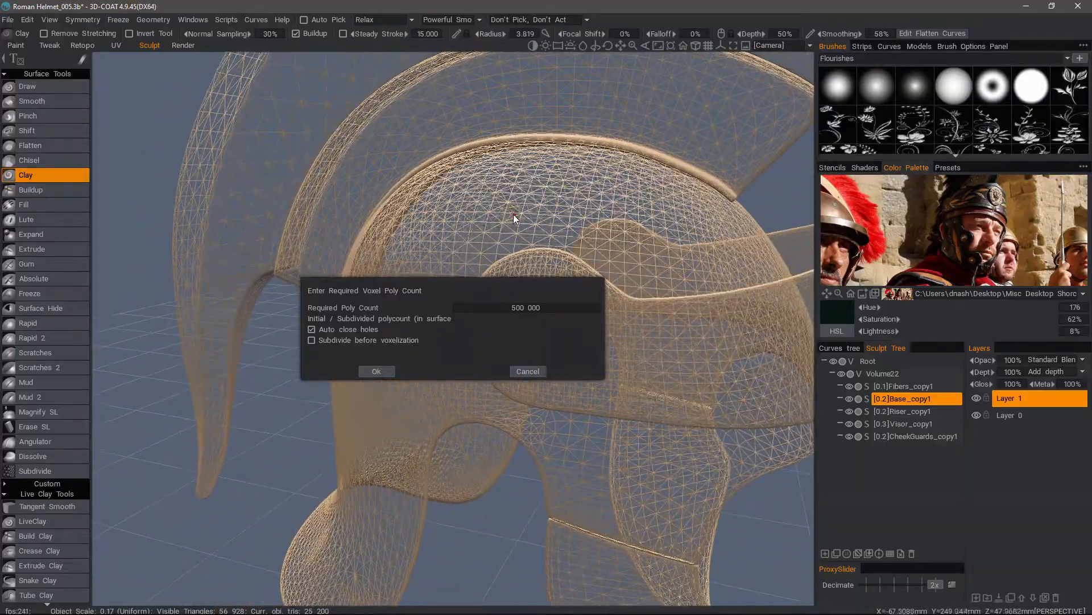
{"action": "left_click", "coordinate": [312, 339]}
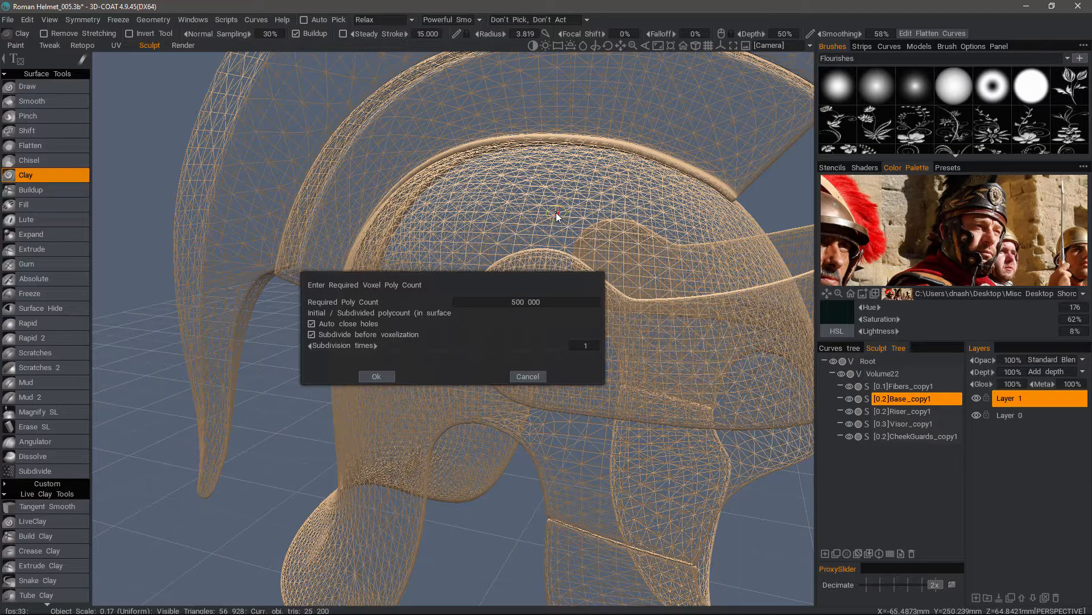
{"action": "left_click", "coordinate": [517, 300]}
{"action": "type", "text": "1 "}
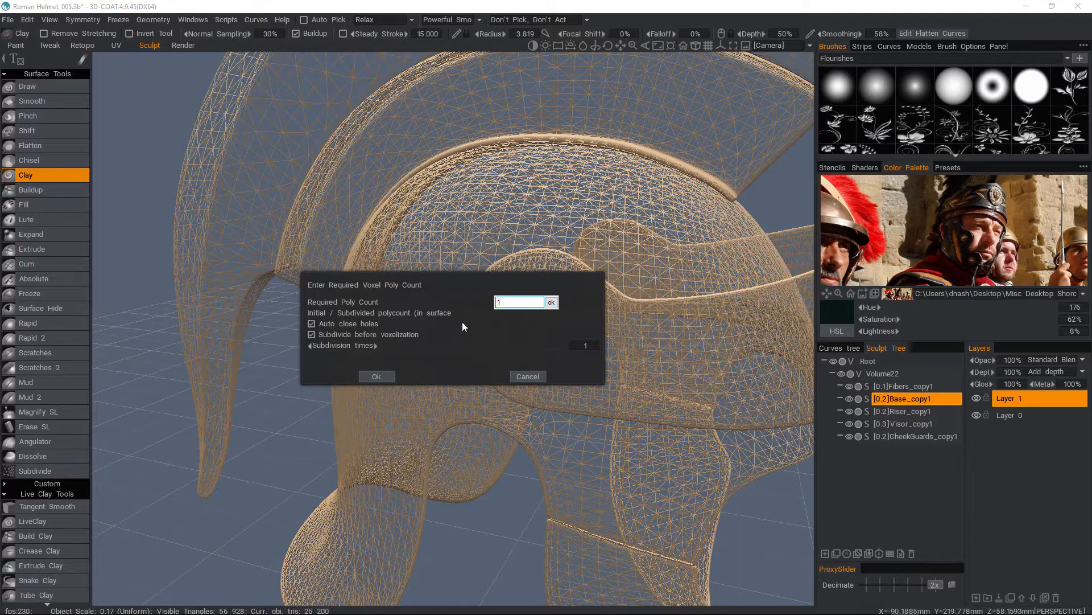
{"action": "type", "text": "000 000"}
{"action": "left_click", "coordinate": [551, 302]}
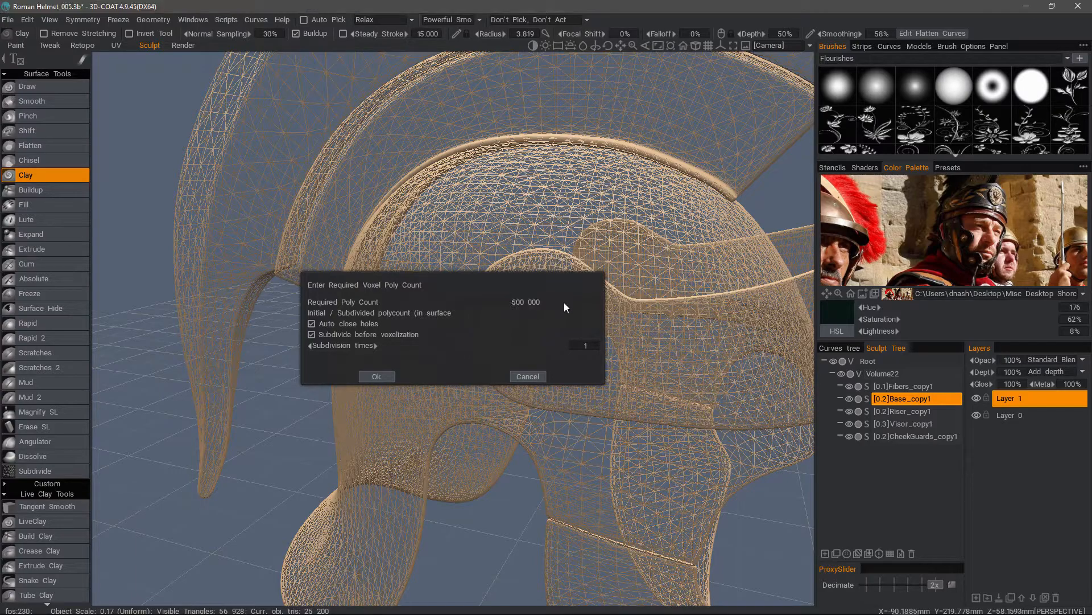
{"action": "left_click", "coordinate": [388, 376]}
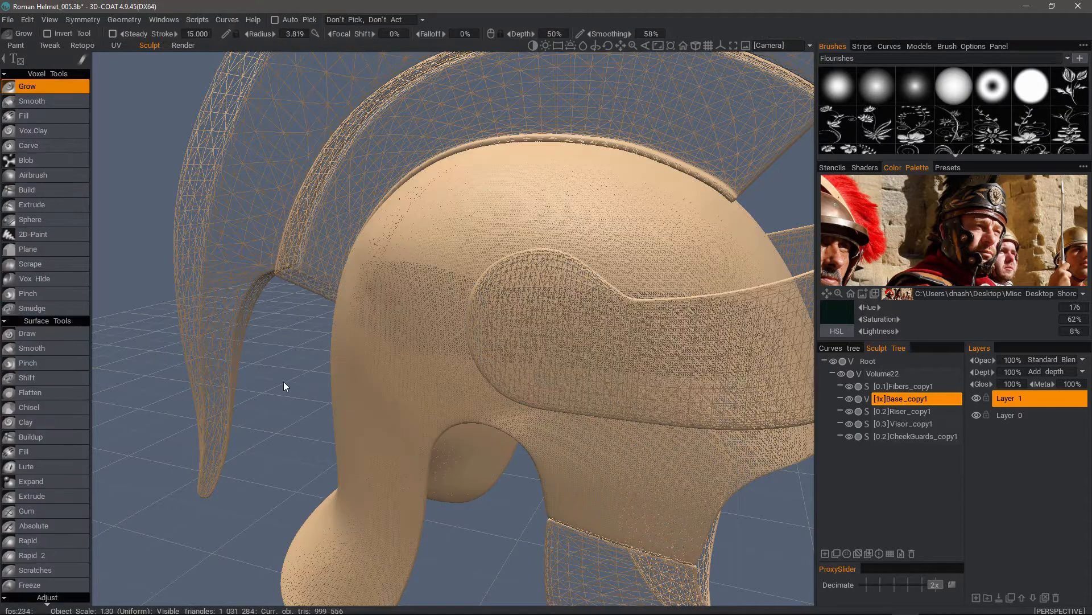
- Inspect the voxelized base, and hide the Base_copy1, Fibers_copy1 and Riser_copy1 volumes
{"action": "left_click_drag", "start_coordinate": [598, 453], "coordinate": [561, 456], "text": "alt"}
{"action": "mouse_move", "coordinate": [561, 456]}
{"action": "right_mouse_down", "text": "alt"}
{"action": "mouse_move", "coordinate": [537, 439]}
{"action": "mouse_move", "coordinate": [463, 456]}
{"action": "right_mouse_up", "text": "alt"}
{"action": "mouse_move", "coordinate": [463, 456]}
{"action": "left_mouse_down", "text": "alt"}
{"action": "mouse_move", "coordinate": [529, 456]}
{"action": "mouse_move", "coordinate": [483, 425]}
{"action": "mouse_move", "coordinate": [488, 353]}
{"action": "left_mouse_up", "text": "alt"}
{"action": "right_click_drag", "start_coordinate": [436, 416], "coordinate": [392, 406], "text": "alt"}
{"action": "left_click_drag", "start_coordinate": [393, 407], "coordinate": [504, 418], "text": "alt"}
{"action": "left_click", "coordinate": [849, 398]}
{"action": "left_click", "coordinate": [848, 385]}
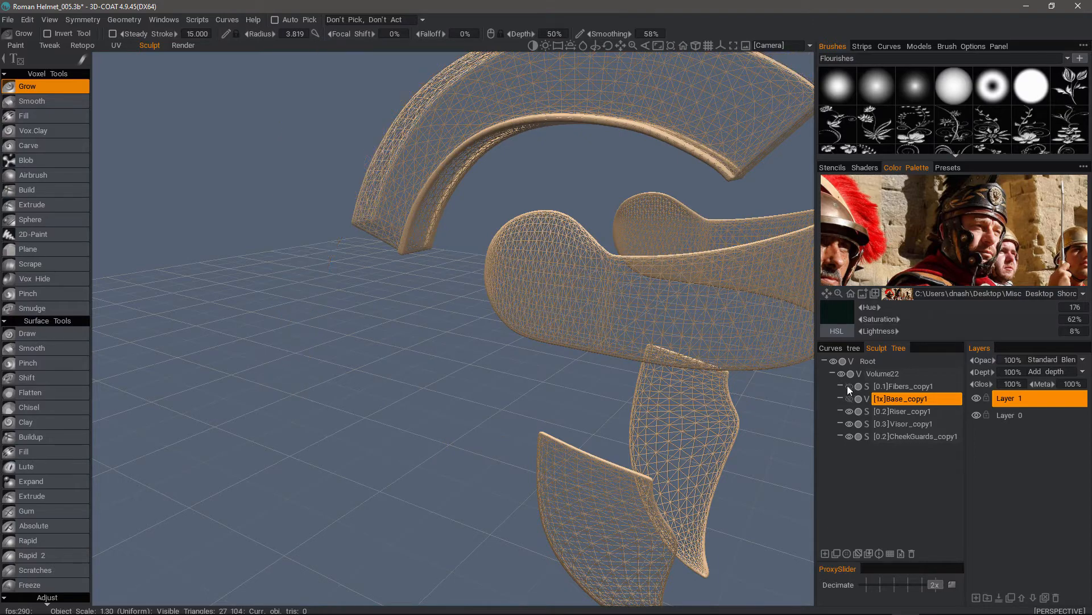
{"action": "left_click_drag", "start_coordinate": [539, 183], "coordinate": [510, 181], "text": "alt"}
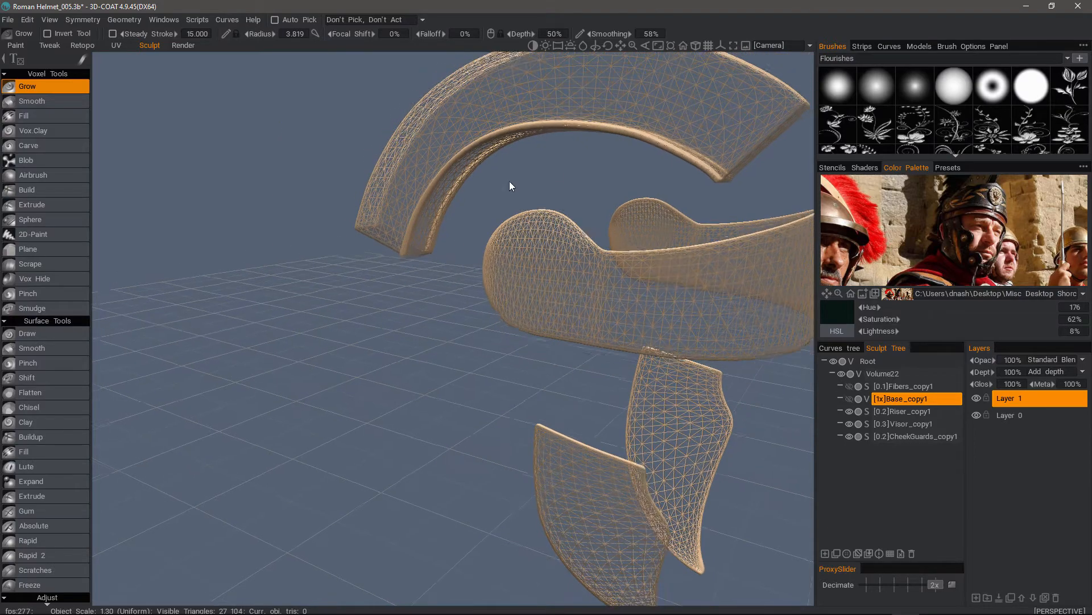
{"action": "left_click", "coordinate": [848, 410]}
{"action": "left_click_drag", "start_coordinate": [336, 330], "coordinate": [529, 302], "text": "alt"}
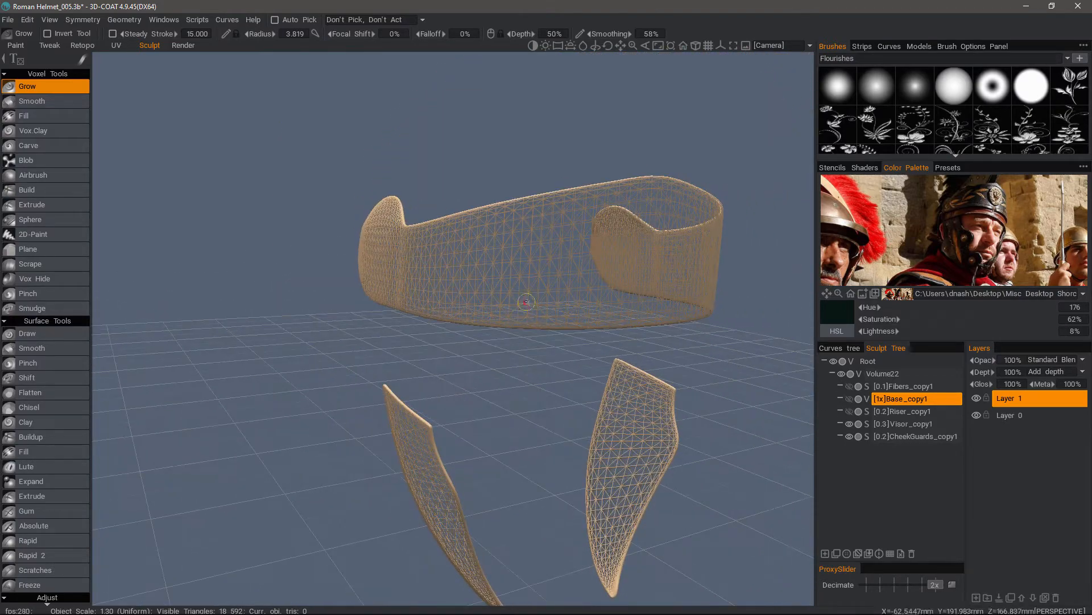
- Voxelize CheekGuards_copy1 at a required poly count of 500 000 with subdivision before voxelization enabled, and hide the volume
{"action": "left_click", "coordinate": [907, 438]}
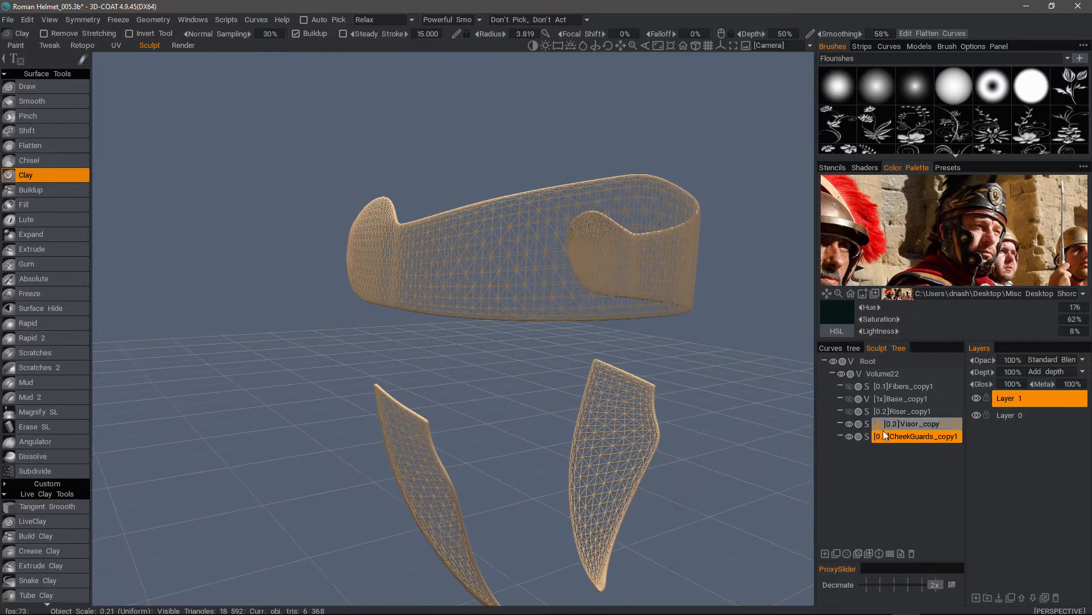
{"action": "left_click", "coordinate": [867, 436]}
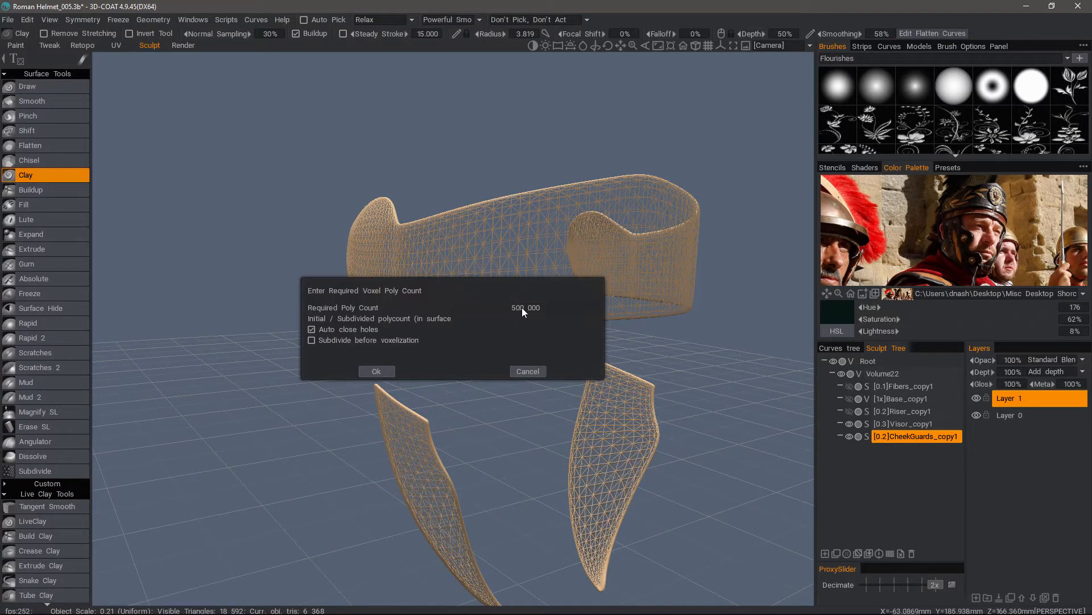
{"action": "left_click", "coordinate": [312, 340]}
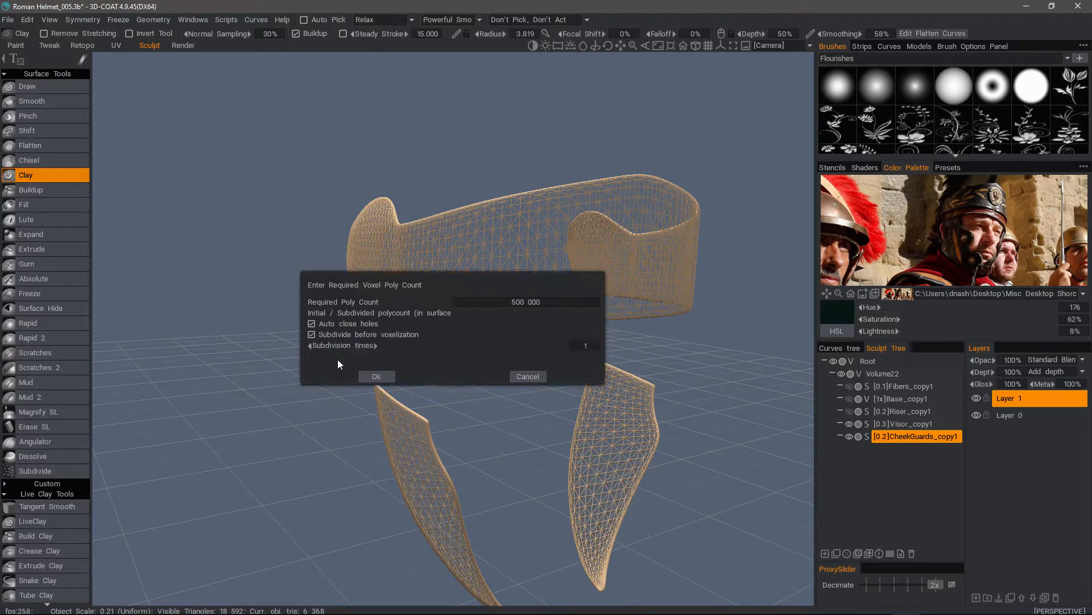
{"action": "left_click", "coordinate": [376, 376]}
{"action": "left_click_drag", "start_coordinate": [333, 347], "coordinate": [795, 421]}
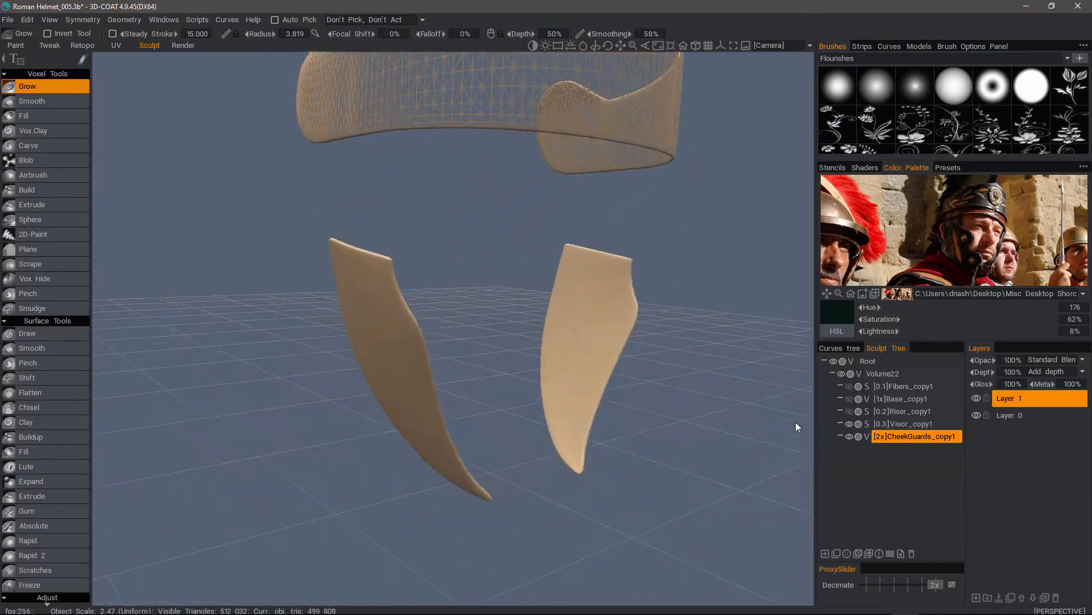
{"action": "left_click", "coordinate": [850, 436]}
- Voxelize Visor_copy1 with a required poly count of 2 000 000 and subdivision before voxelization enabled, and inspect its surface
{"action": "left_click", "coordinate": [909, 424]}
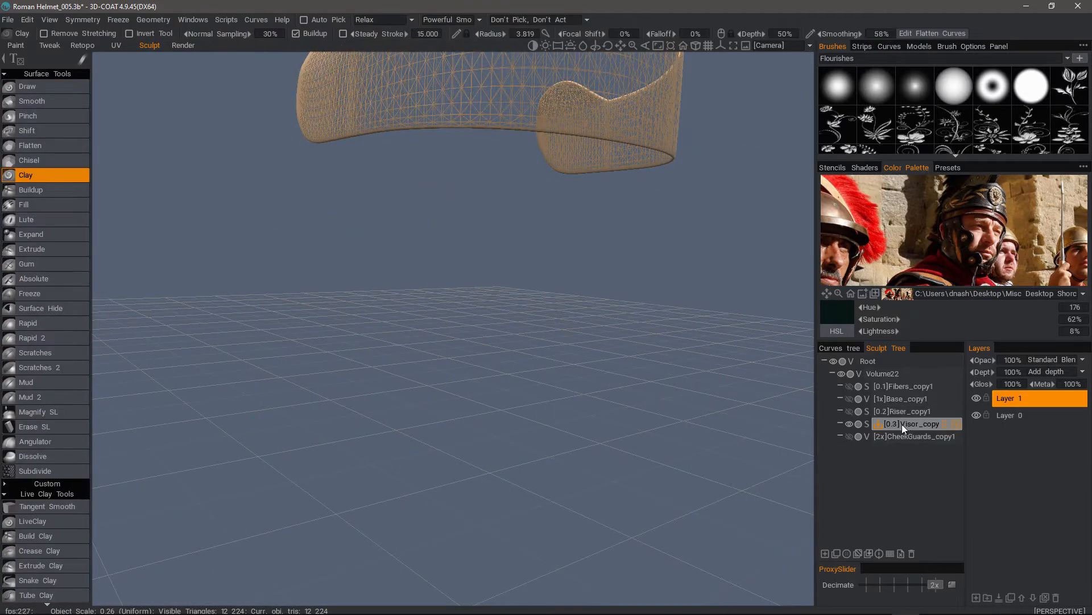
{"action": "middle_click_drag", "start_coordinate": [515, 216], "coordinate": [515, 395]}
{"action": "left_click_drag", "start_coordinate": [725, 437], "coordinate": [865, 427]}
{"action": "left_click", "coordinate": [867, 424]}
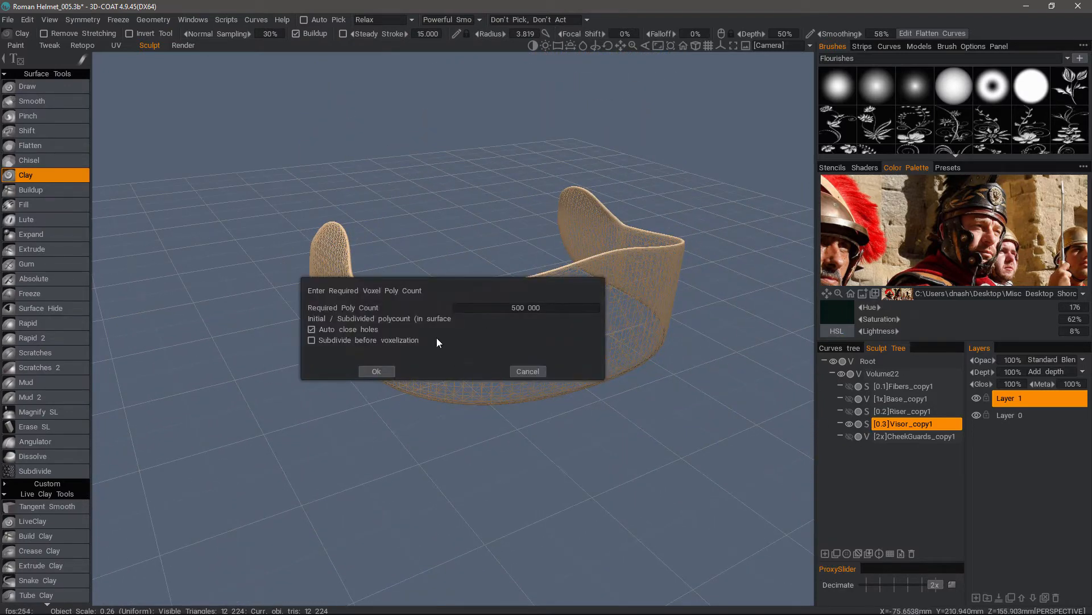
{"action": "left_click", "coordinate": [531, 308]}
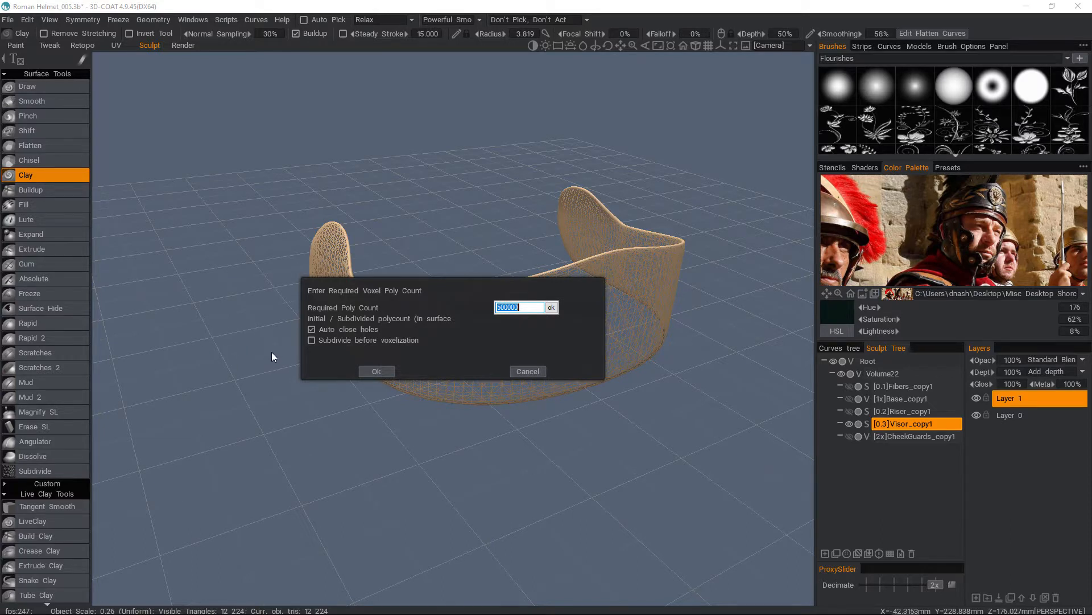
{"action": "type", "text": "2 000000"}
{"action": "left_click", "coordinate": [552, 307]}
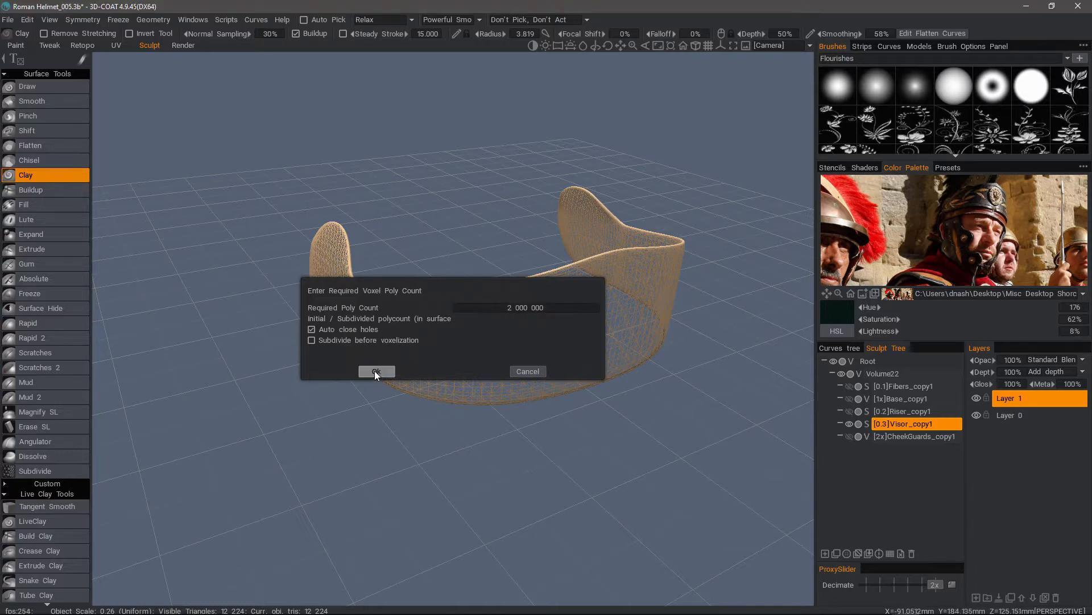
{"action": "left_click", "coordinate": [312, 340]}
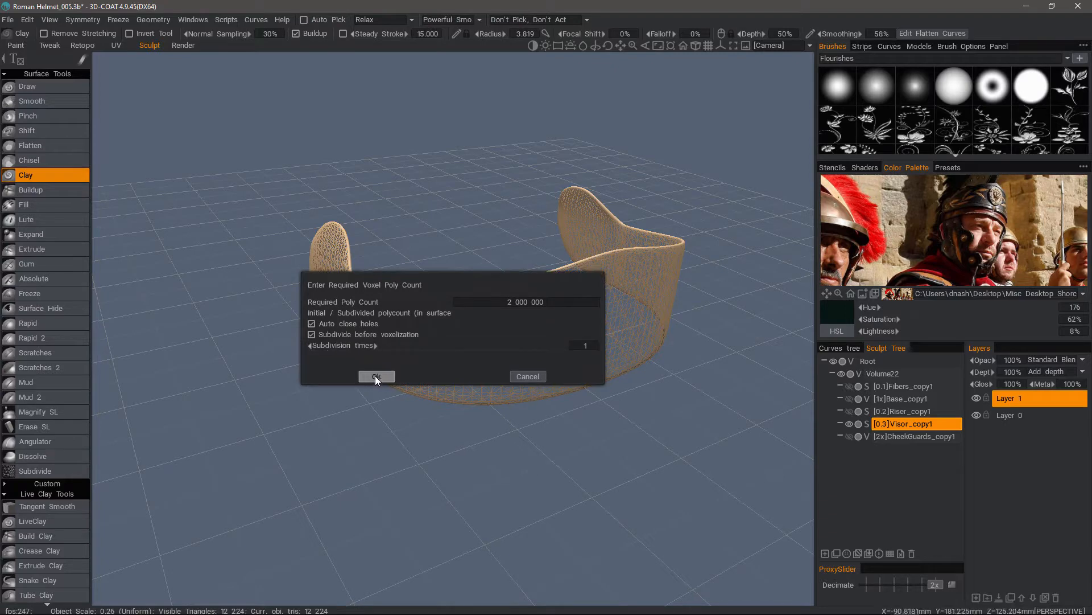
{"action": "left_click", "coordinate": [376, 377]}
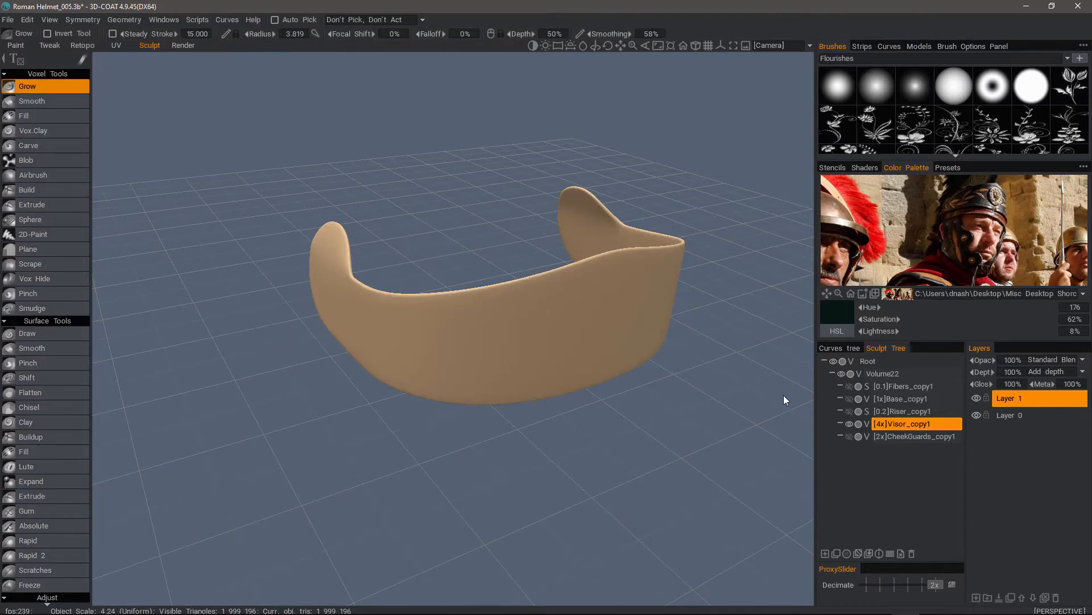
{"action": "mouse_move", "coordinate": [515, 271]}
{"action": "left_mouse_down", "text": "alt"}
{"action": "mouse_move", "coordinate": [537, 280]}
{"action": "mouse_move", "coordinate": [664, 267]}
{"action": "left_mouse_up", "text": "alt"}
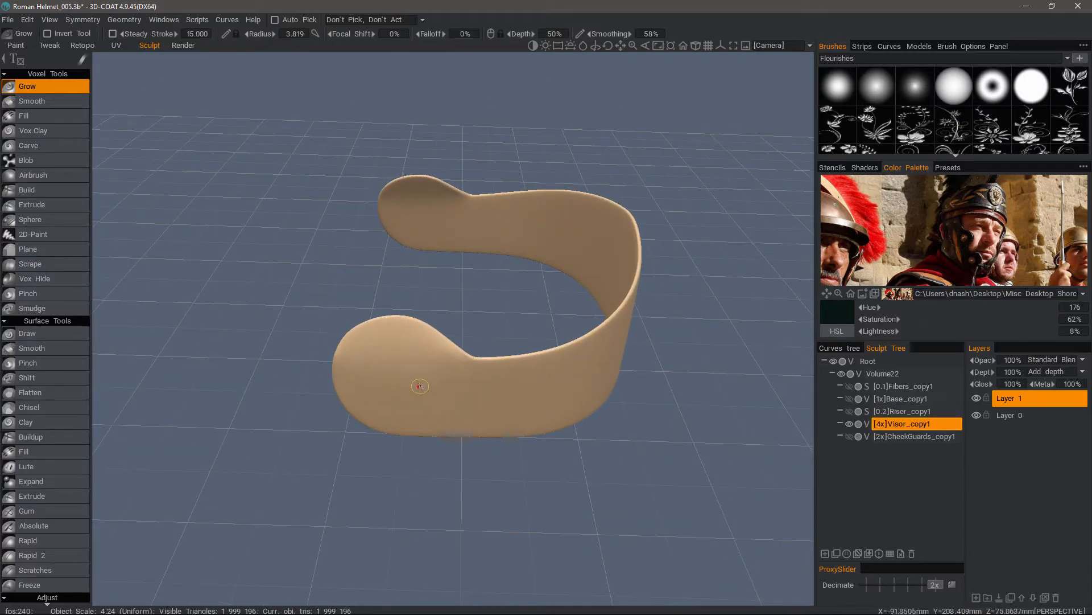
- Thicken the Visor_copy1 volume slightly outward with the Extrude command
{"action": "right_click", "coordinate": [899, 424]}
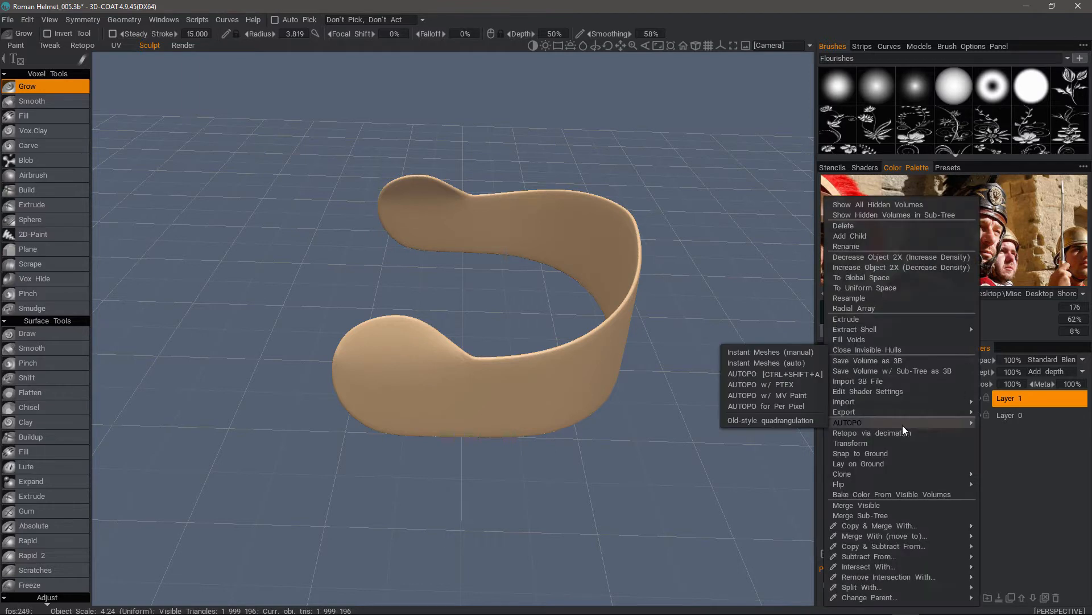
{"action": "left_click", "coordinate": [849, 319]}
{"action": "left_click", "coordinate": [557, 329]}
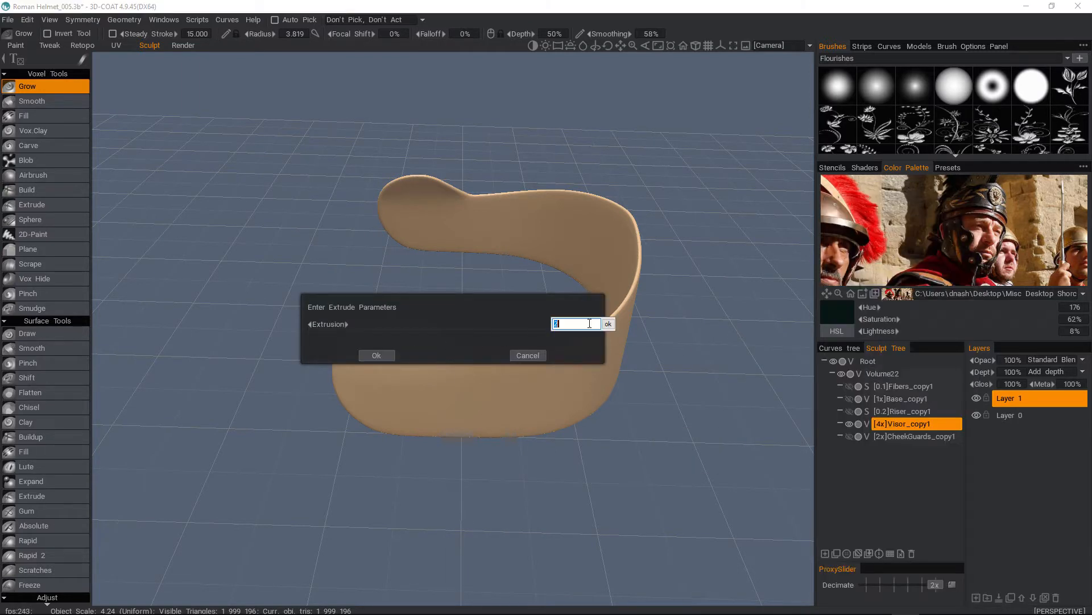
{"action": "type", "text": "-7"}
{"action": "left_click", "coordinate": [608, 324]}
{"action": "left_click", "coordinate": [377, 356]}
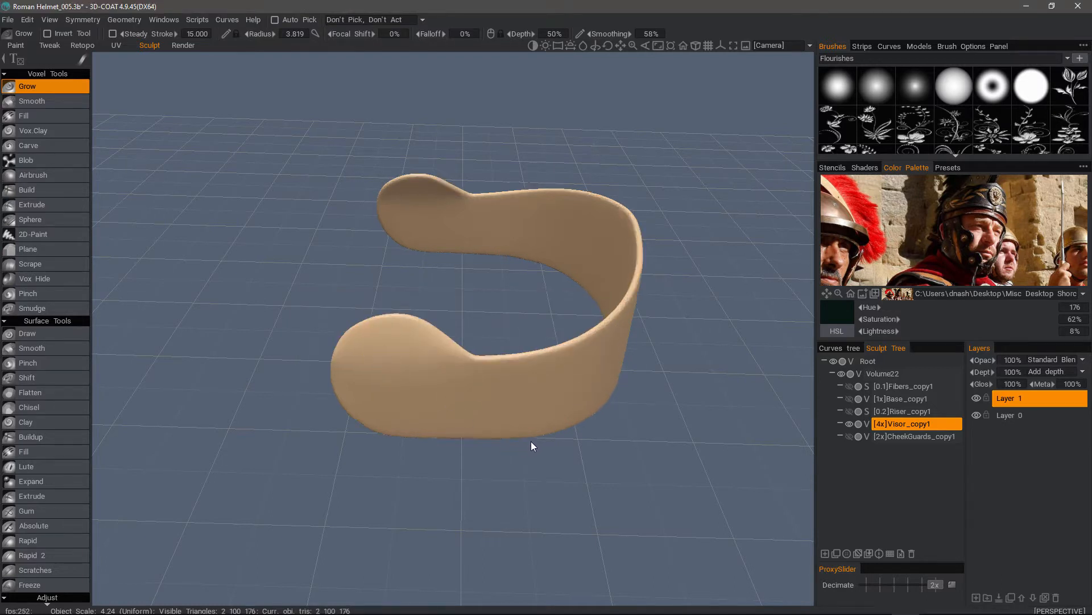
- Activate the surface Extrude tool with the circular shape stroke mode and set its depth to 21%
{"action": "left_click_drag", "start_coordinate": [619, 400], "coordinate": [274, 327]}
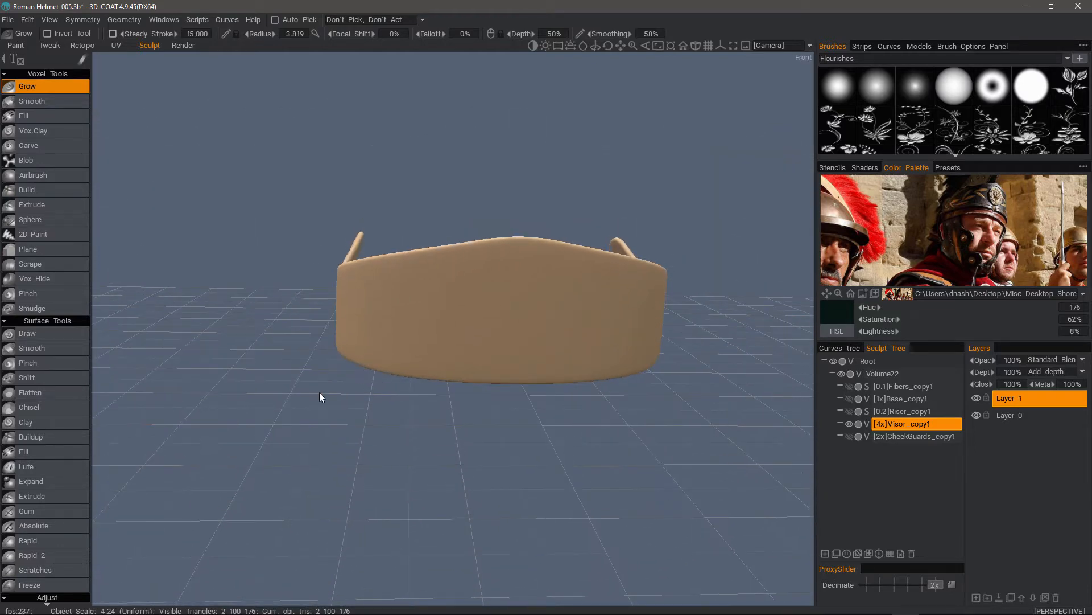
{"action": "left_click_drag", "start_coordinate": [322, 391], "coordinate": [325, 383]}
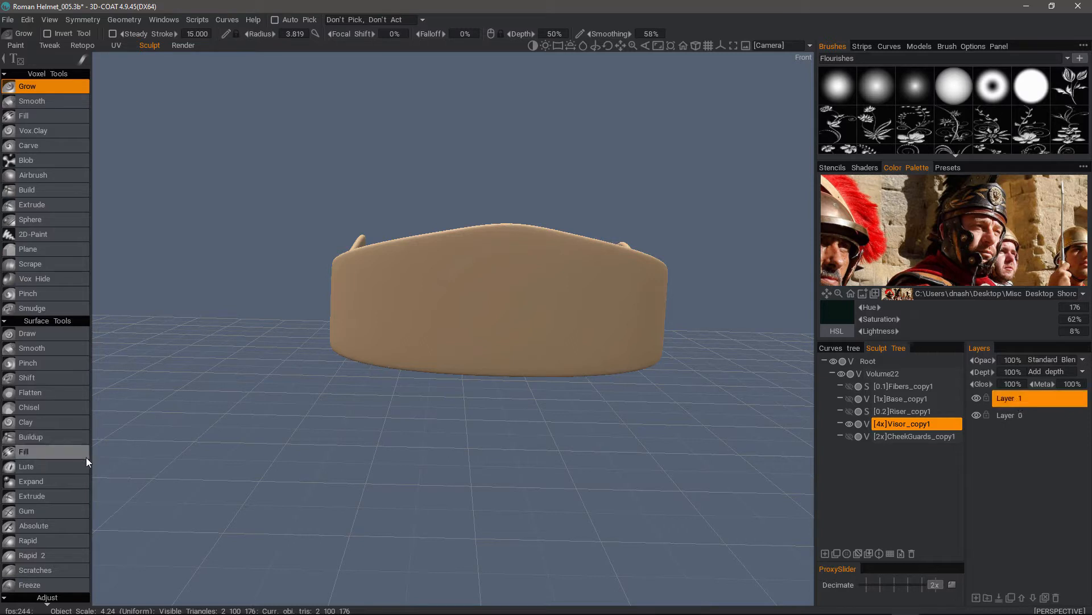
{"action": "left_click", "coordinate": [49, 497]}
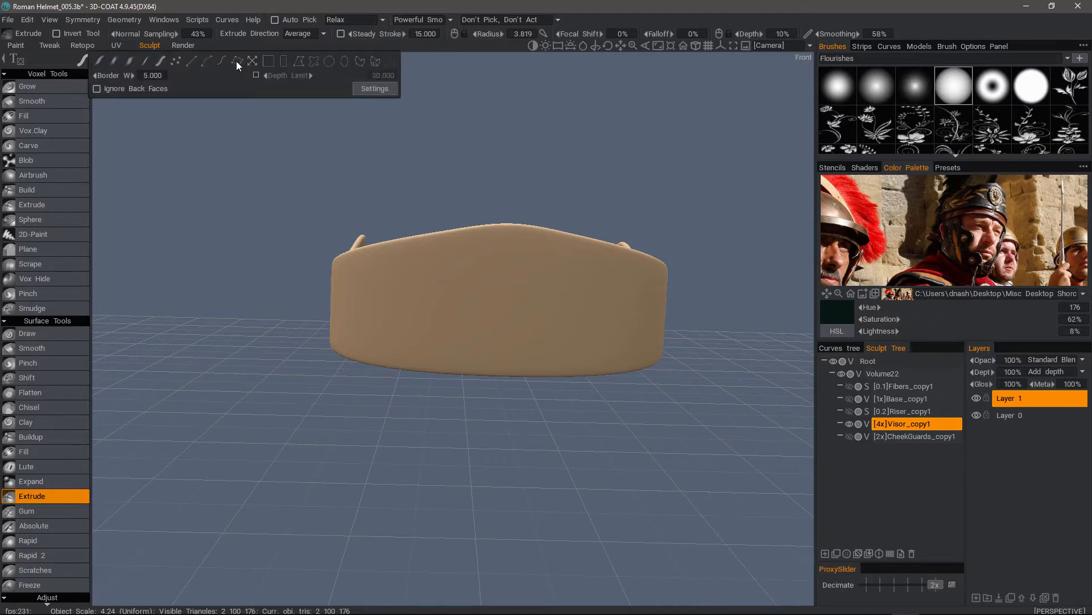
{"action": "left_click", "coordinate": [237, 60]}
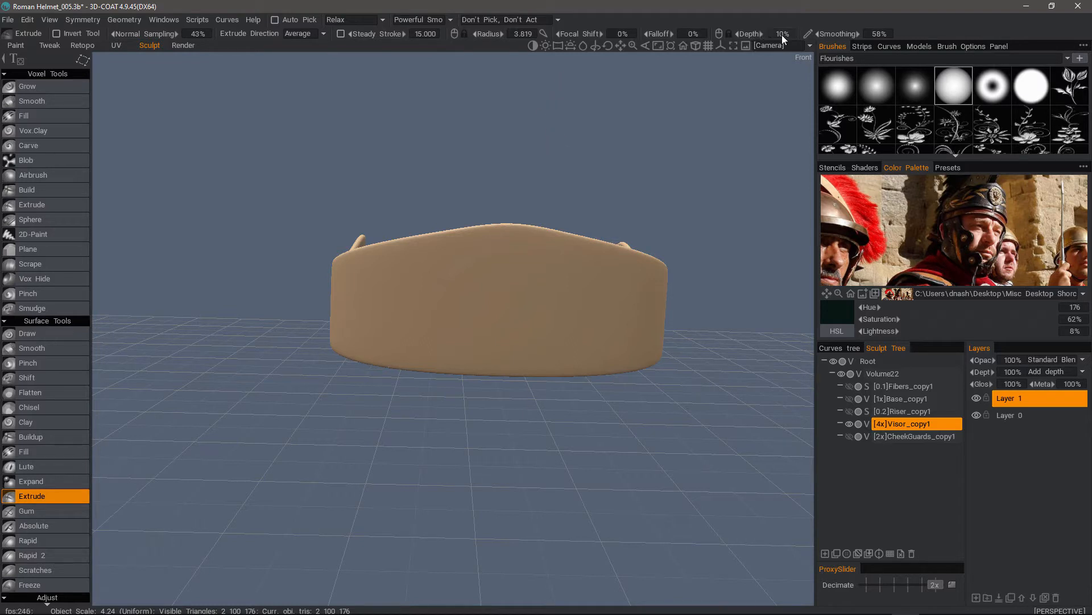
{"action": "left_click_drag", "start_coordinate": [745, 34], "coordinate": [762, 34]}
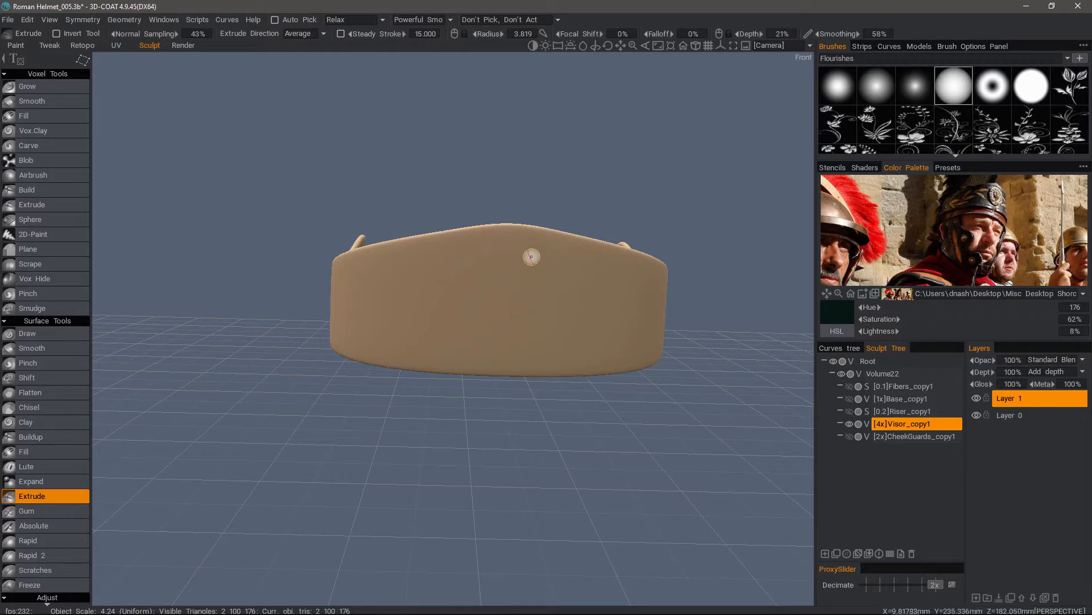
- In an orthographic front view, enable left-right symmetry and extrude a raised disc at the centre of the visor
{"action": "left_click", "coordinate": [695, 46]}
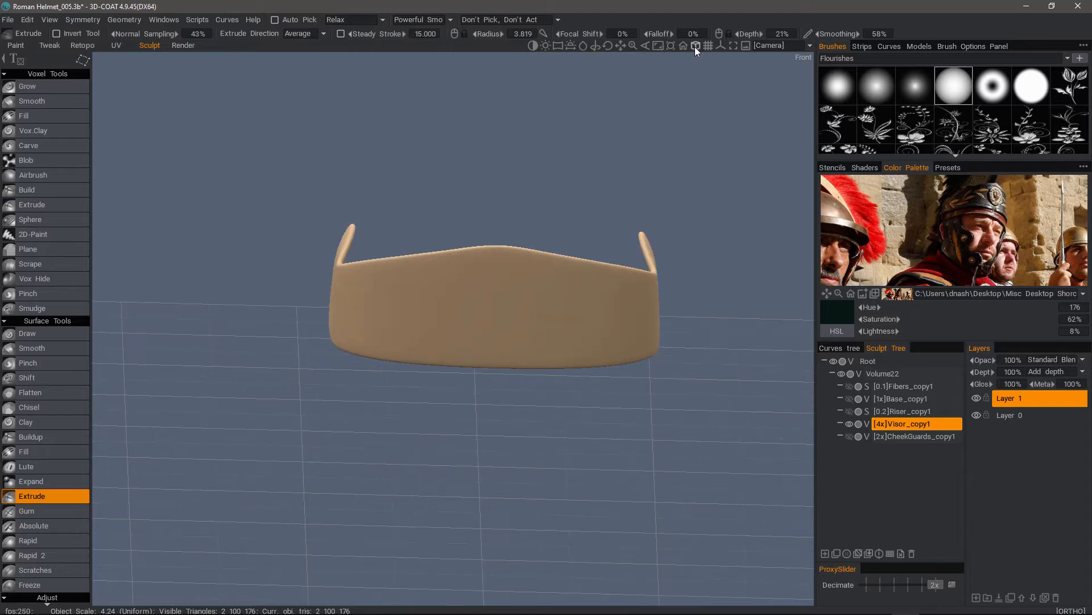
{"action": "left_click", "coordinate": [697, 46]}
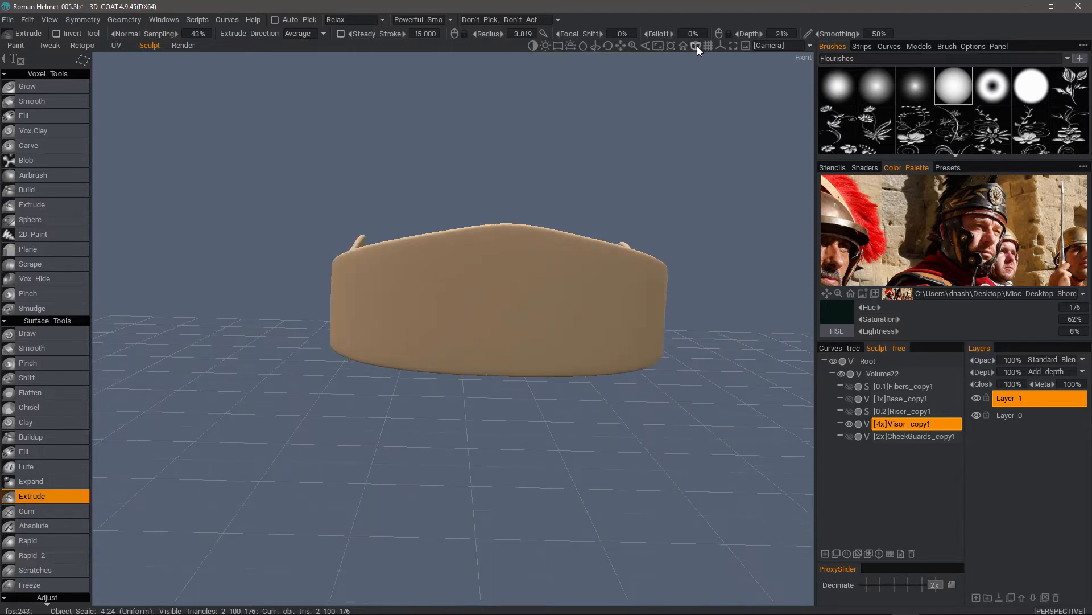
{"action": "left_click", "coordinate": [696, 46]}
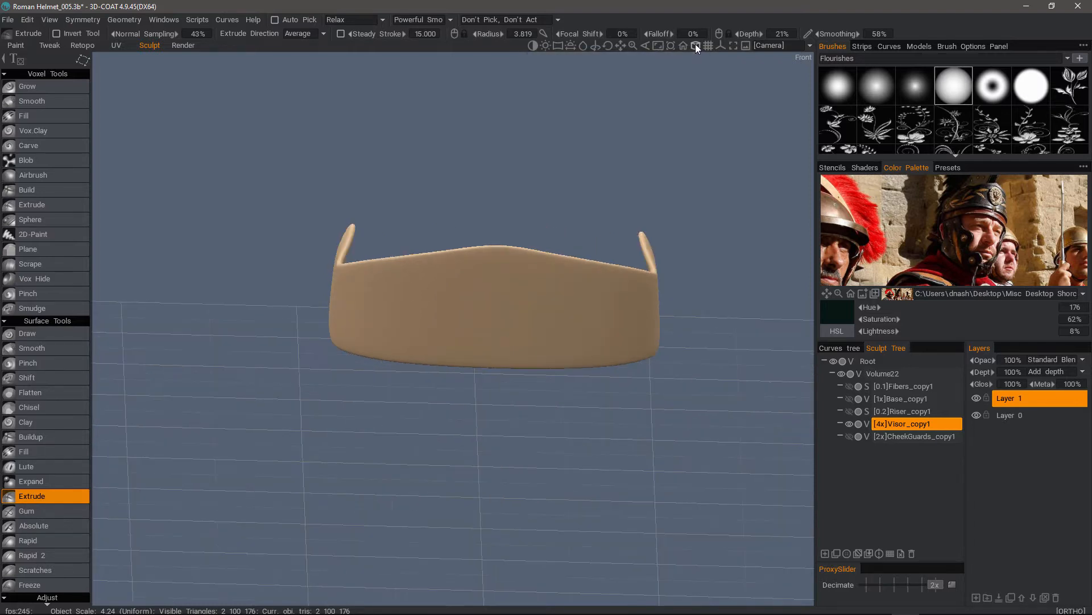
{"action": "left_click", "coordinate": [777, 46]}
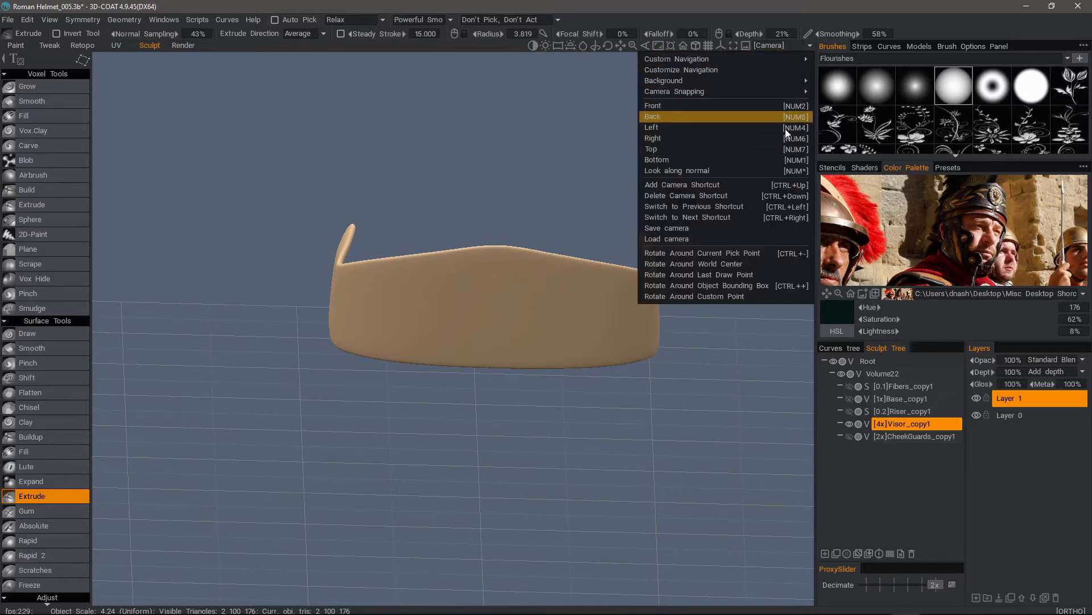
{"action": "left_click", "coordinate": [682, 107]}
{"action": "key", "text": "s"}
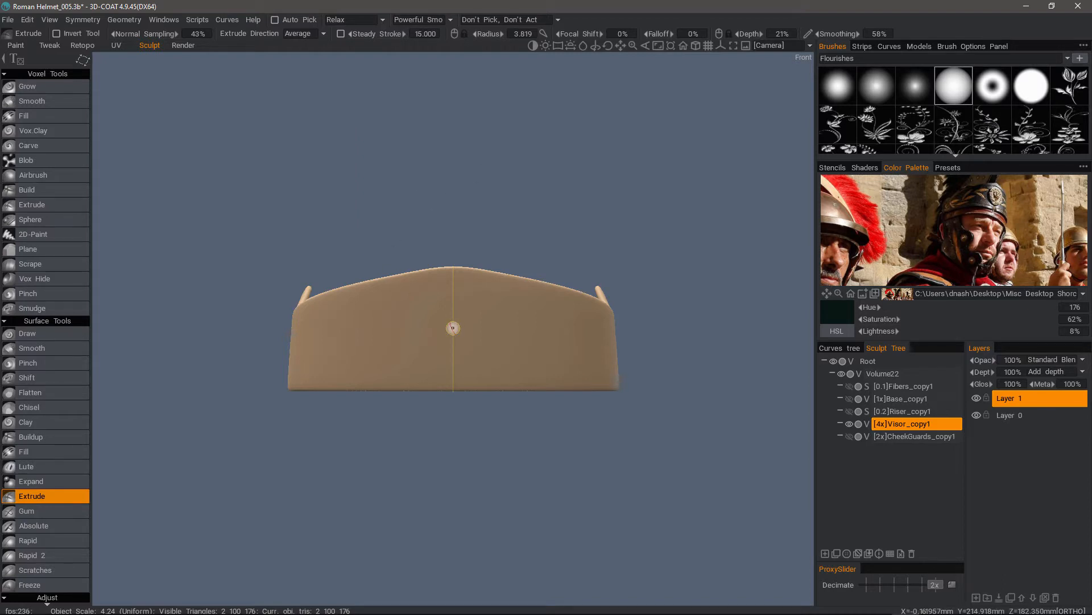
{"action": "left_click_drag", "start_coordinate": [453, 329], "coordinate": [505, 337]}
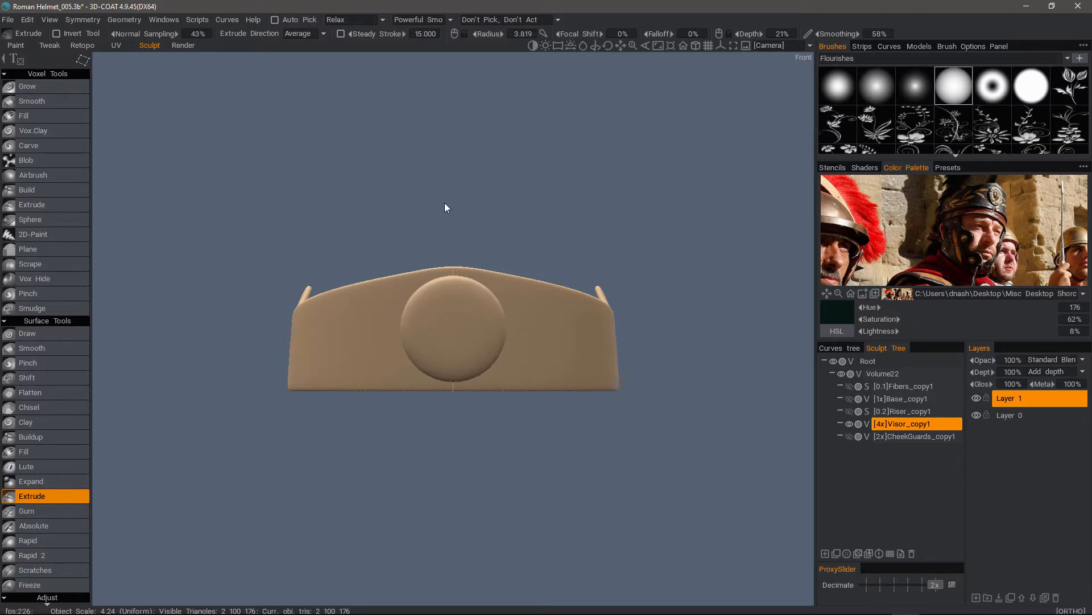
- Reduce the depth of Layer 1 to 82% and inspect the raised disc from the side
{"action": "left_click_drag", "start_coordinate": [329, 245], "coordinate": [506, 373]}
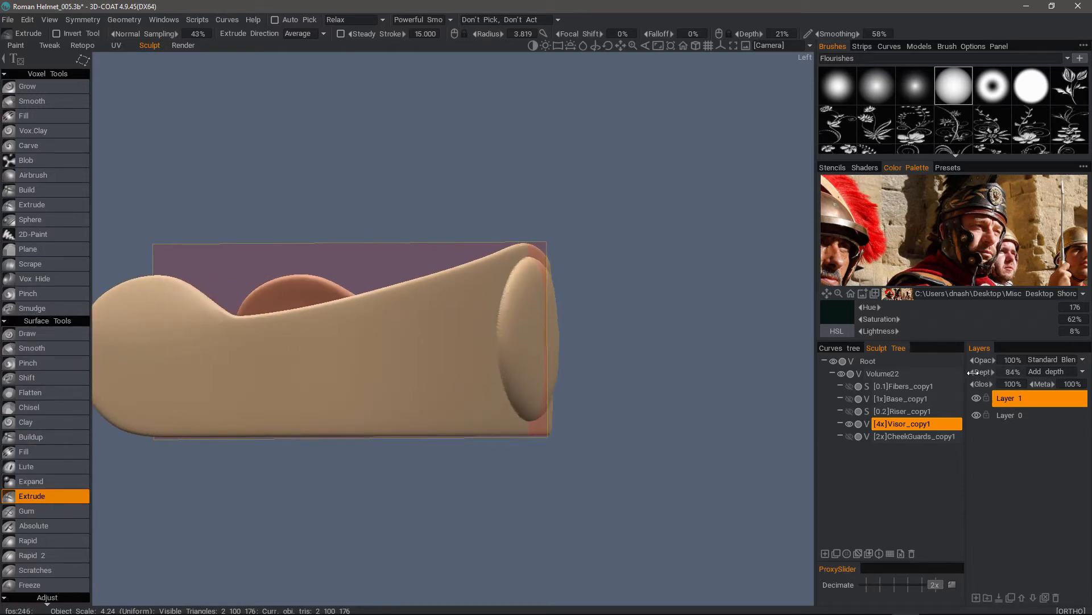
{"action": "mouse_move", "coordinate": [985, 373]}
{"action": "left_mouse_down"}
{"action": "mouse_move", "coordinate": [1009, 374]}
{"action": "mouse_move", "coordinate": [986, 372]}
{"action": "left_mouse_up"}
{"action": "left_click_drag", "start_coordinate": [638, 336], "coordinate": [809, 432]}
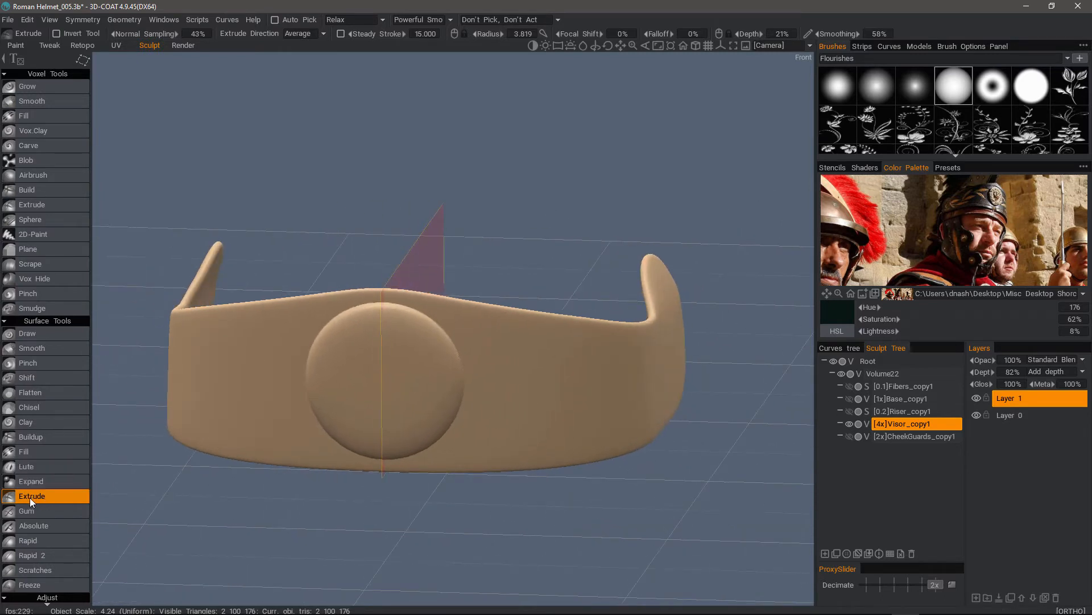
- Invert the Extrude tool and choose the solid white round brush alpha
{"action": "left_click", "coordinate": [57, 33]}
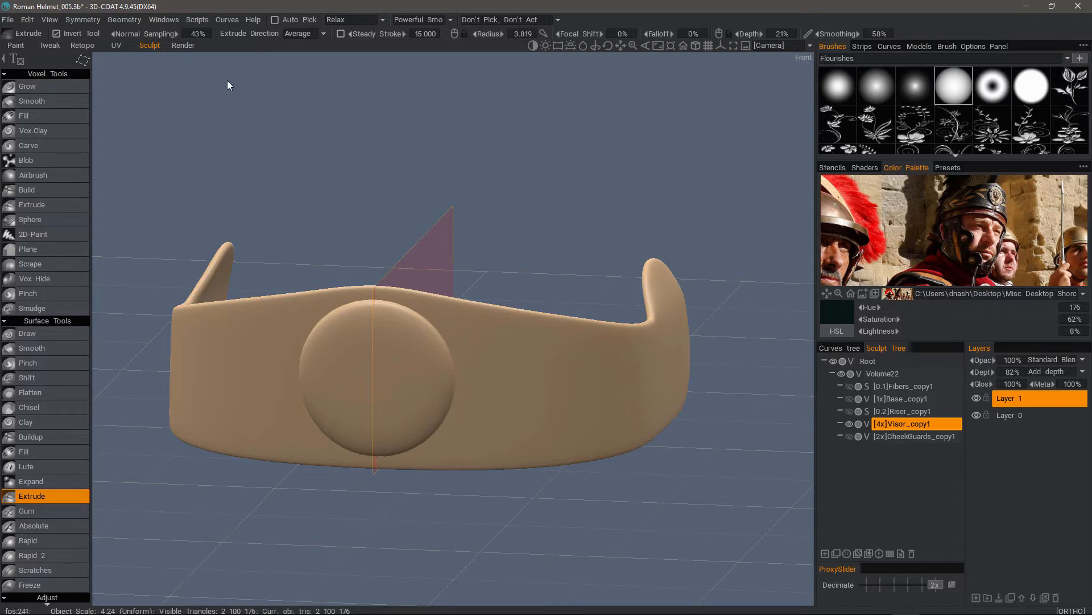
{"action": "left_click", "coordinate": [1046, 86]}
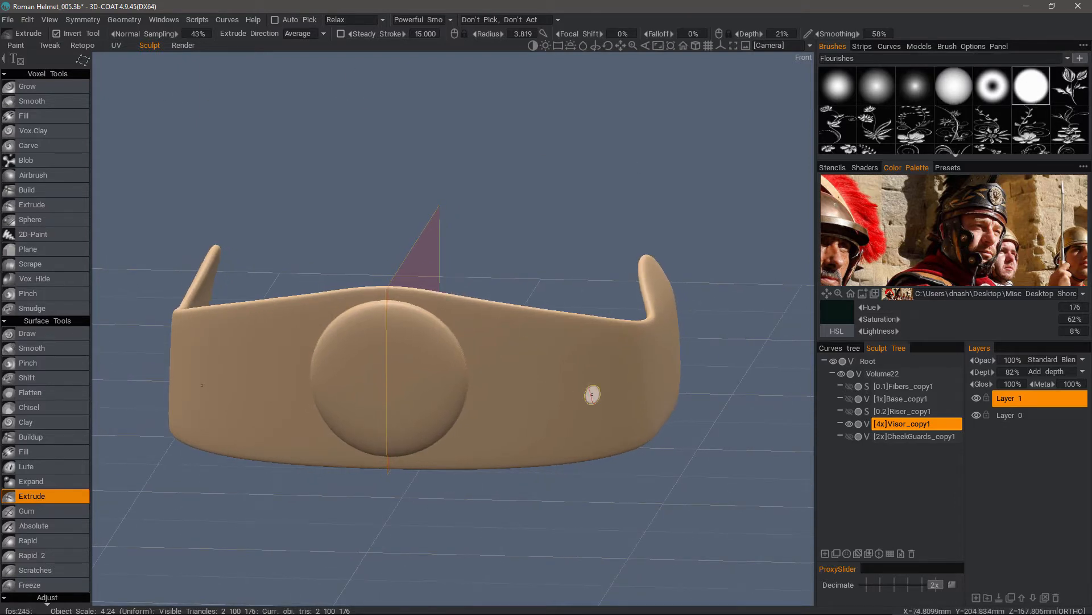
{"action": "left_click_drag", "start_coordinate": [569, 463], "coordinate": [561, 463], "text": "shift"}
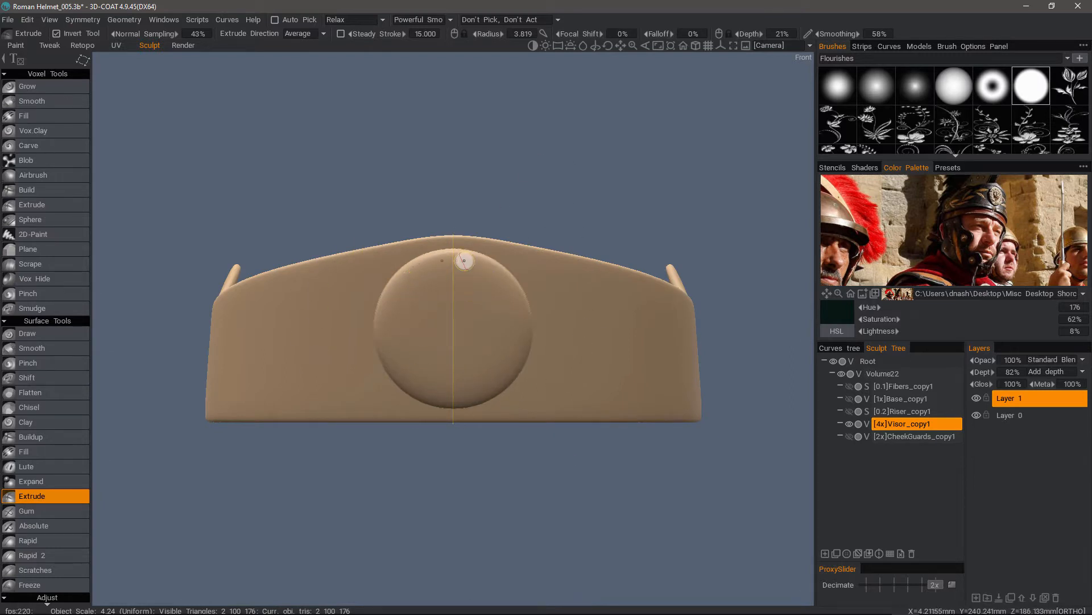
- Show the 2D grid in the front view and carve a slightly smaller circular recess centred on the raised disc
{"action": "left_click", "coordinate": [773, 47]}
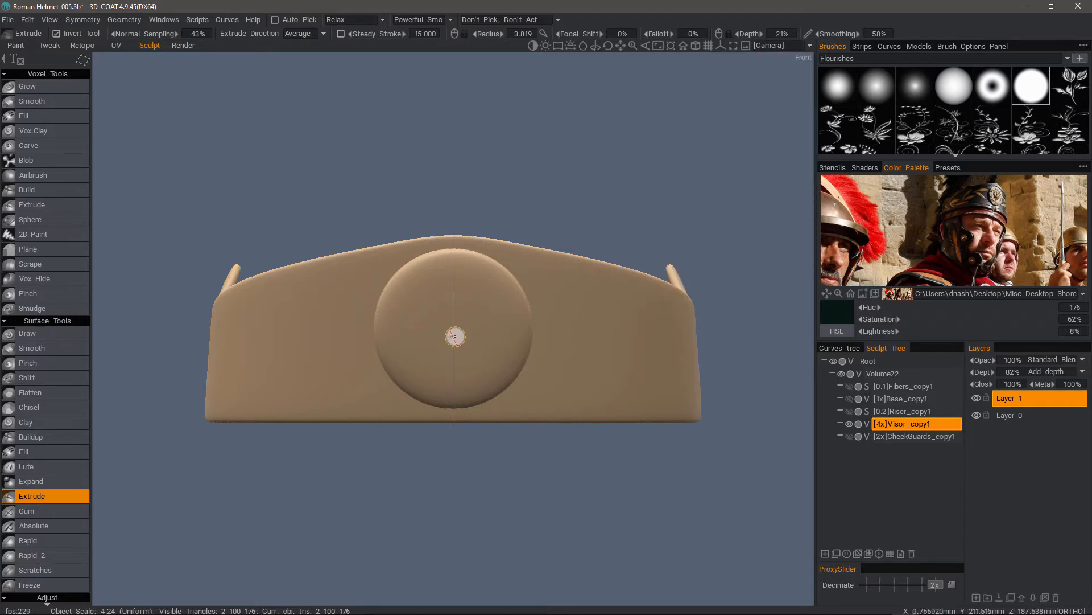
{"action": "key", "text": "KP_6"}
{"action": "key", "text": "KP_2"}
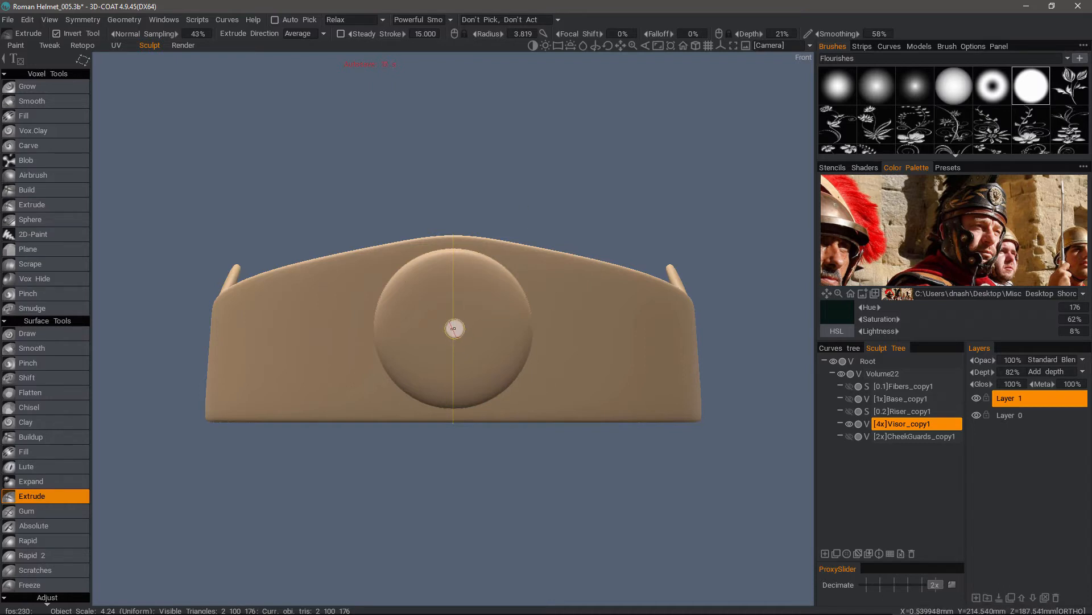
{"action": "left_click", "coordinate": [50, 20]}
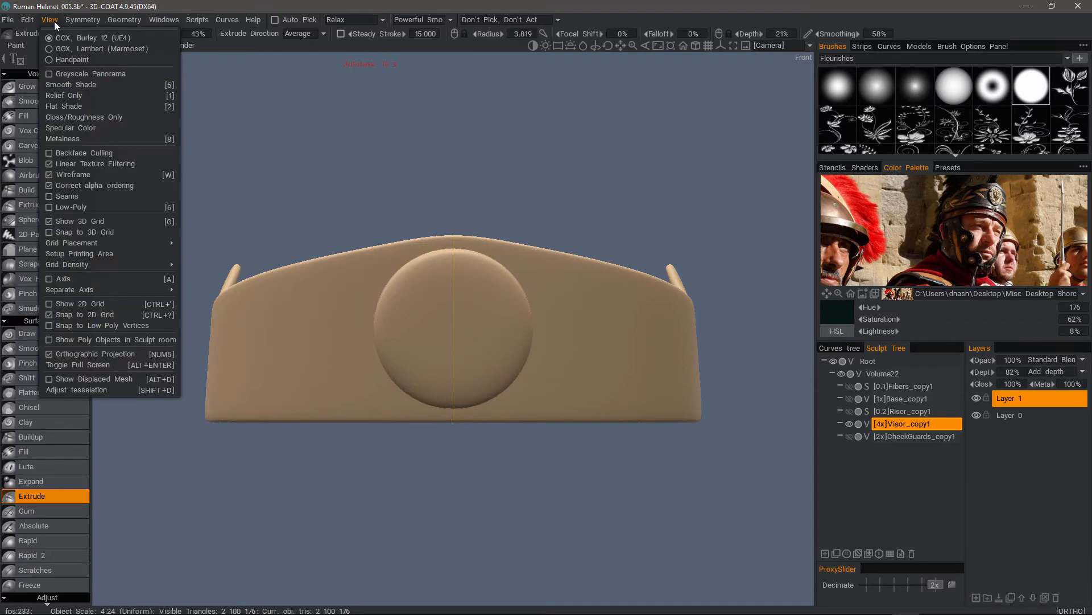
{"action": "left_click", "coordinate": [118, 303]}
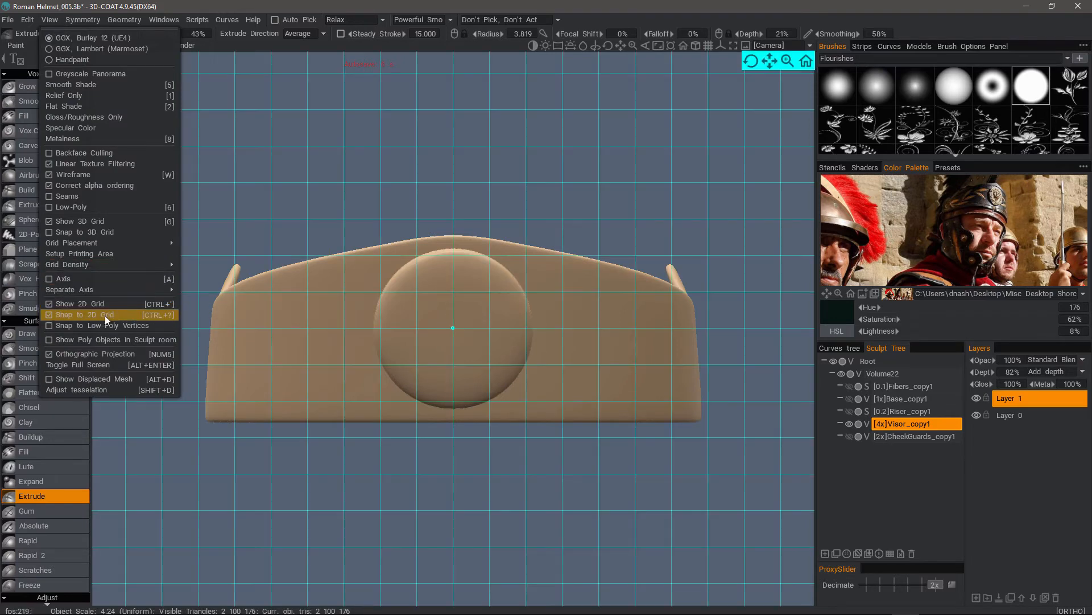
{"action": "left_click", "coordinate": [101, 314]}
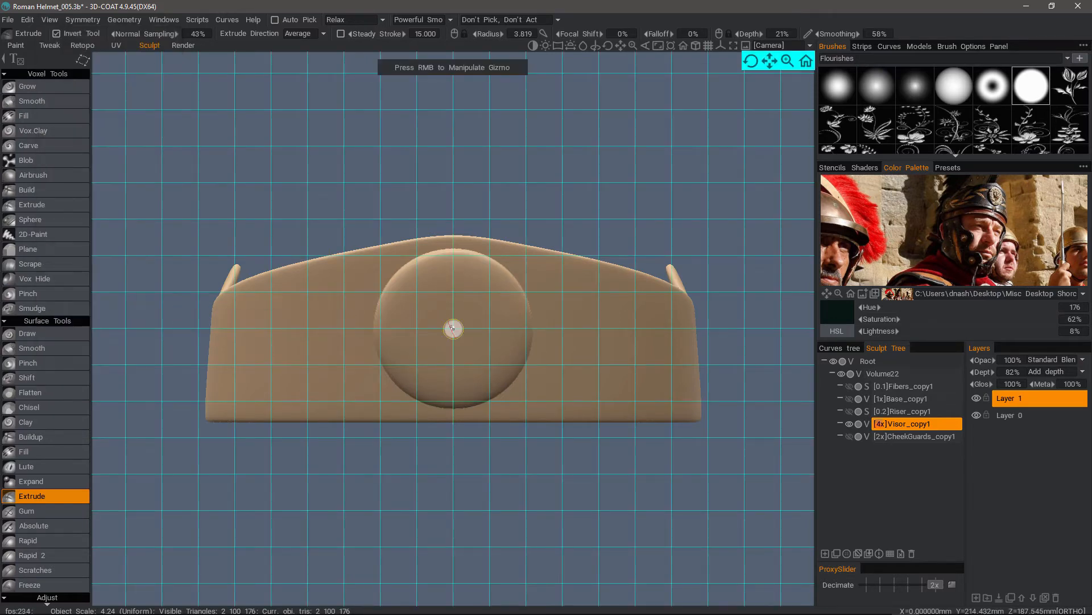
{"action": "left_click_drag", "start_coordinate": [453, 328], "coordinate": [517, 328]}
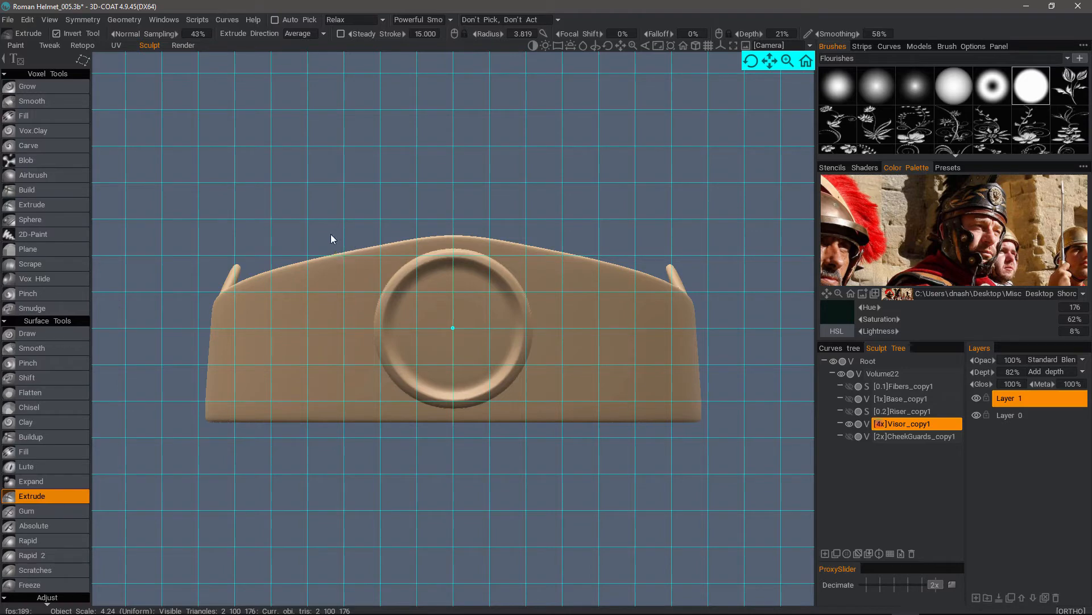
- Extrude a smaller raised disc inside the recess with inversion off, the soft spherical brush alpha and 12% depth
{"action": "mouse_move", "coordinate": [336, 226]}
{"action": "left_mouse_down"}
{"action": "mouse_move", "coordinate": [466, 253]}
{"action": "mouse_move", "coordinate": [473, 261]}
{"action": "mouse_move", "coordinate": [404, 292]}
{"action": "mouse_move", "coordinate": [381, 327]}
{"action": "mouse_move", "coordinate": [549, 439]}
{"action": "left_mouse_up"}
{"action": "scroll", "coordinate": [549, 438], "scroll_direction": "up", "scroll_amount": 3}
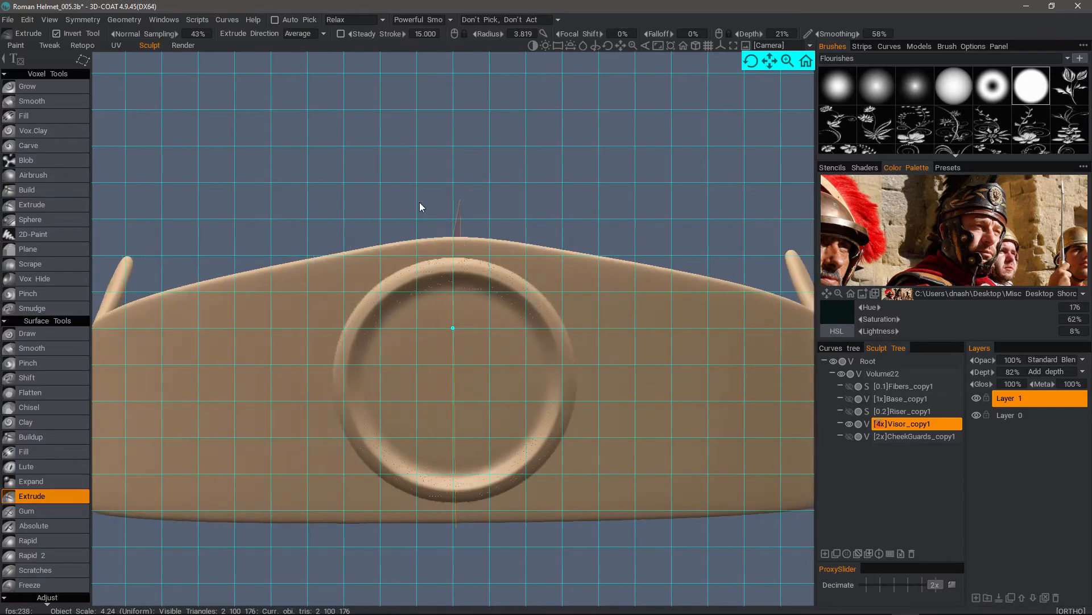
{"action": "middle_click_drag", "start_coordinate": [419, 207], "coordinate": [419, 161]}
{"action": "left_click", "coordinate": [954, 88]}
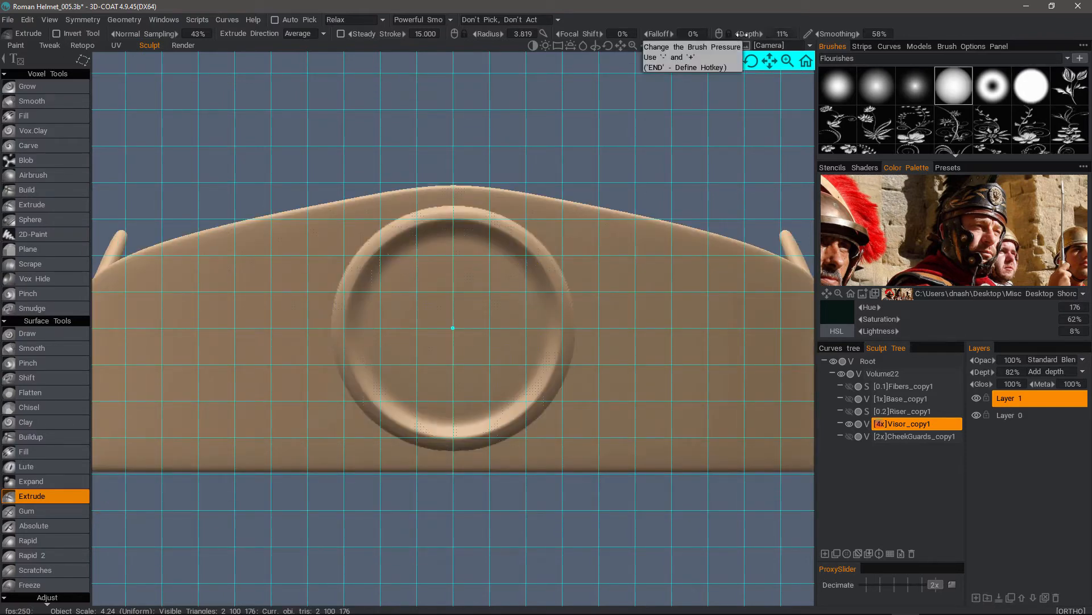
{"action": "right_click_drag", "start_coordinate": [453, 328], "coordinate": [541, 330]}
{"action": "left_click_drag", "start_coordinate": [541, 330], "coordinate": [543, 330]}
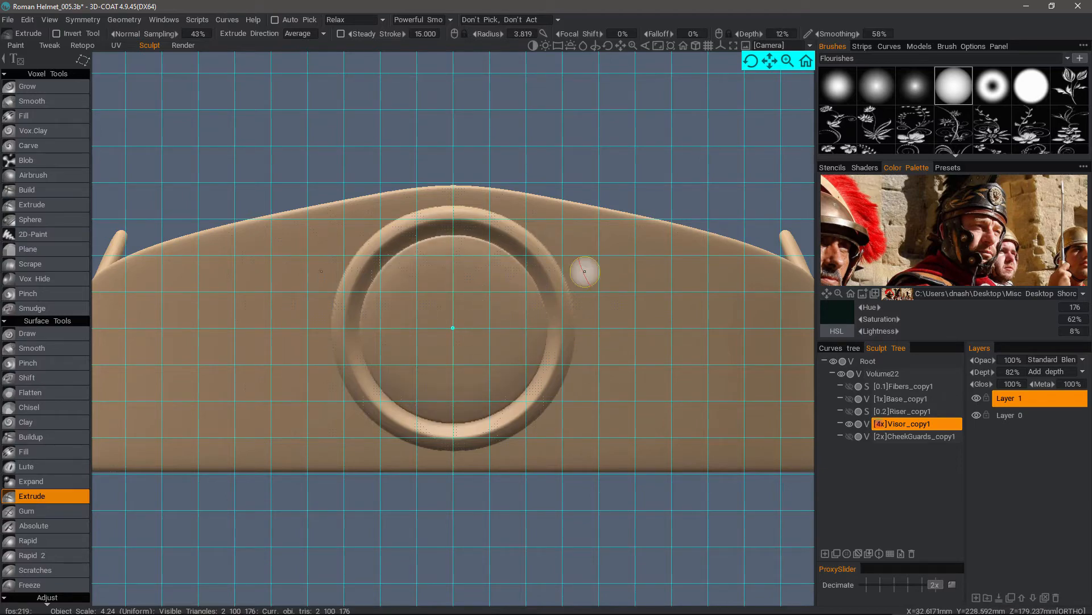
- Hide the 2D grid and switch the Extrude tool to a freehand brush stroke with a radius of 12.170
{"action": "left_click_drag", "start_coordinate": [400, 219], "coordinate": [541, 224], "text": "alt"}
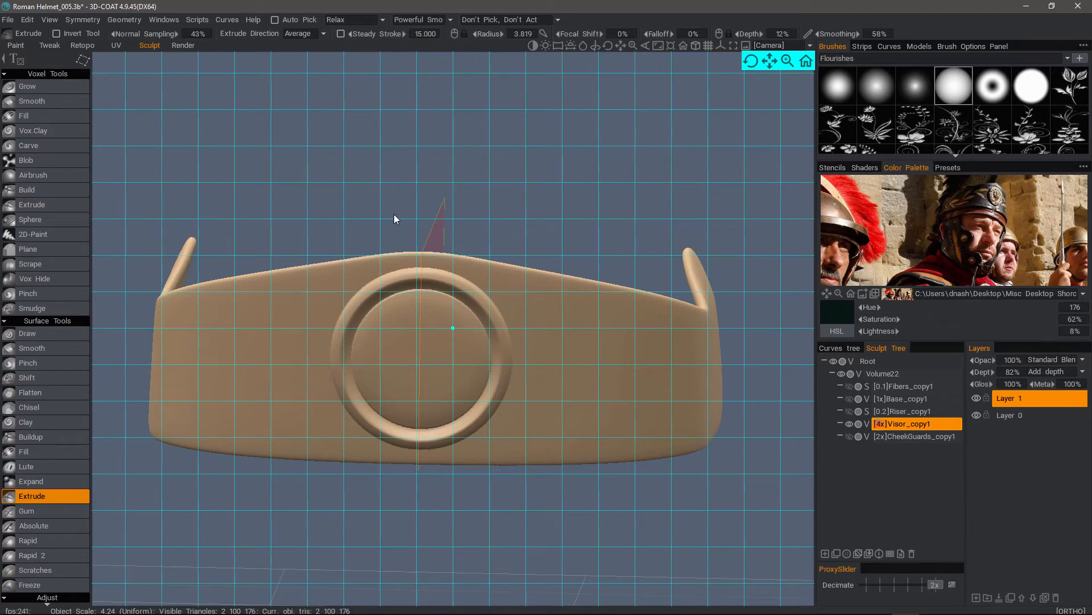
{"action": "mouse_move", "coordinate": [625, 227]}
{"action": "left_mouse_down", "text": "alt"}
{"action": "mouse_move", "coordinate": [507, 248]}
{"action": "mouse_move", "coordinate": [587, 308]}
{"action": "mouse_move", "coordinate": [739, 358]}
{"action": "left_mouse_up", "text": "alt"}
{"action": "mouse_move", "coordinate": [83, 60]}
{"action": "left_click", "coordinate": [159, 61]}
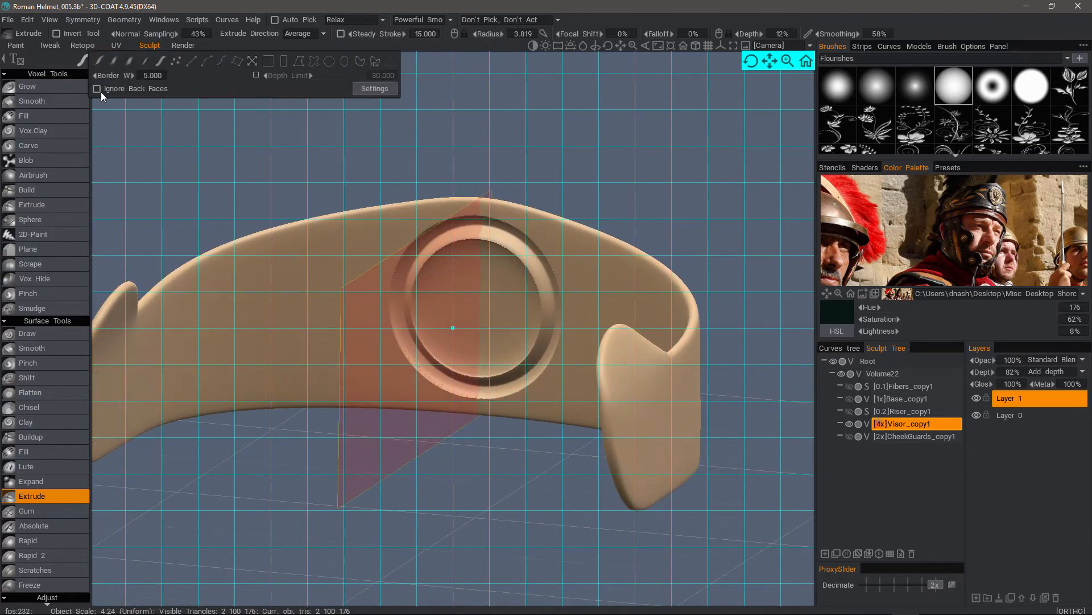
{"action": "right_click", "coordinate": [517, 313]}
{"action": "left_click", "coordinate": [546, 315]}
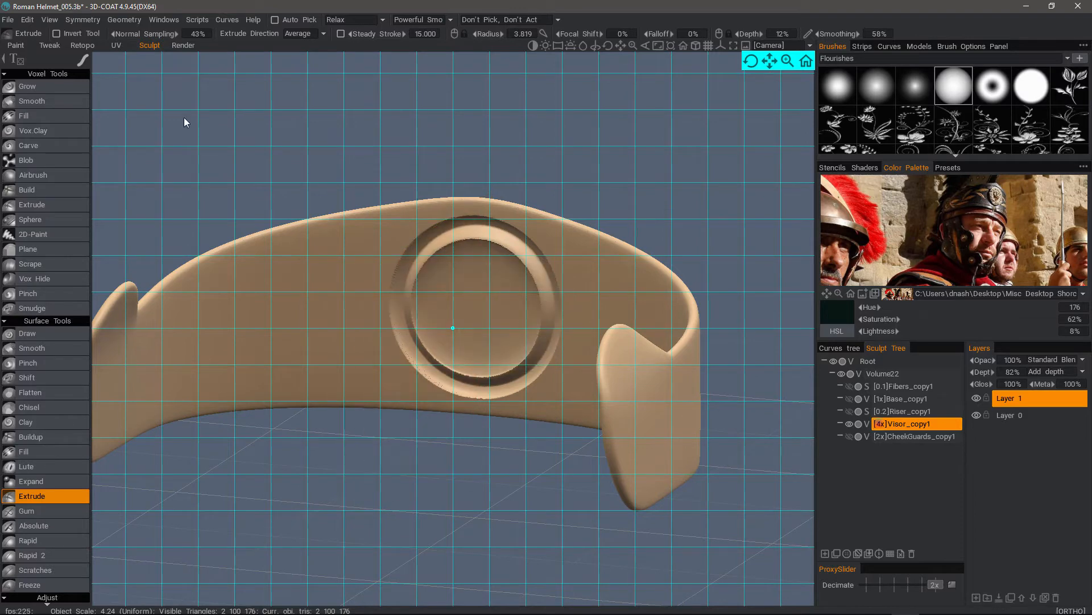
{"action": "mouse_move", "coordinate": [49, 20]}
{"action": "left_click", "coordinate": [108, 302]}
{"action": "mouse_move", "coordinate": [497, 326]}
{"action": "left_mouse_down", "text": "alt"}
{"action": "mouse_move", "coordinate": [512, 317]}
{"action": "mouse_move", "coordinate": [382, 329]}
{"action": "left_mouse_up", "text": "alt"}
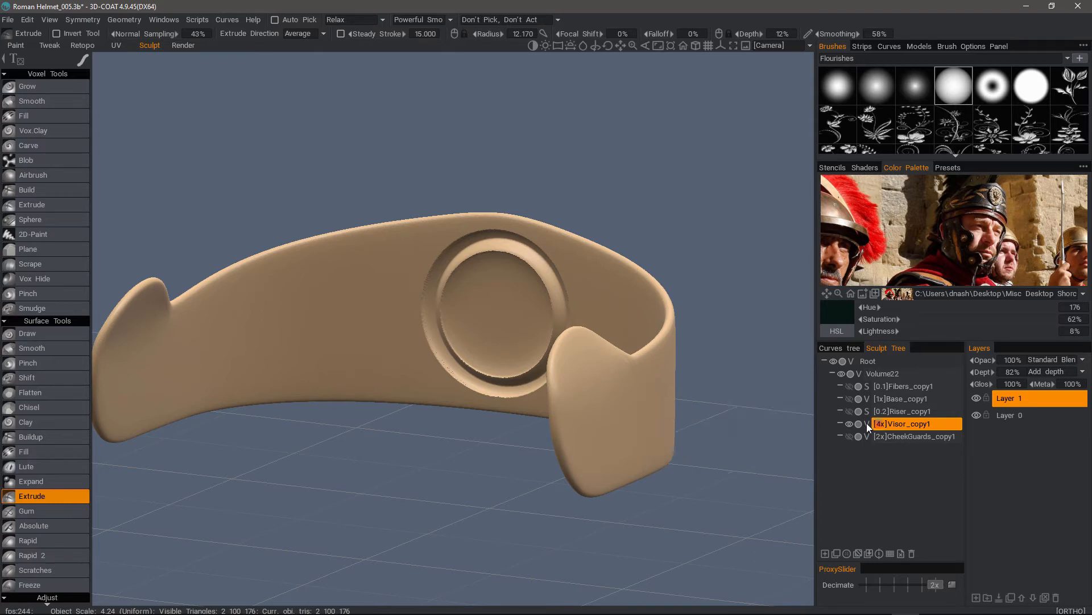
- Convert Visor_copy1 to surface mode and erase the circular imprint on its inner face with the Erase SL tool
{"action": "left_click", "coordinate": [867, 423]}
{"action": "left_click", "coordinate": [375, 366]}
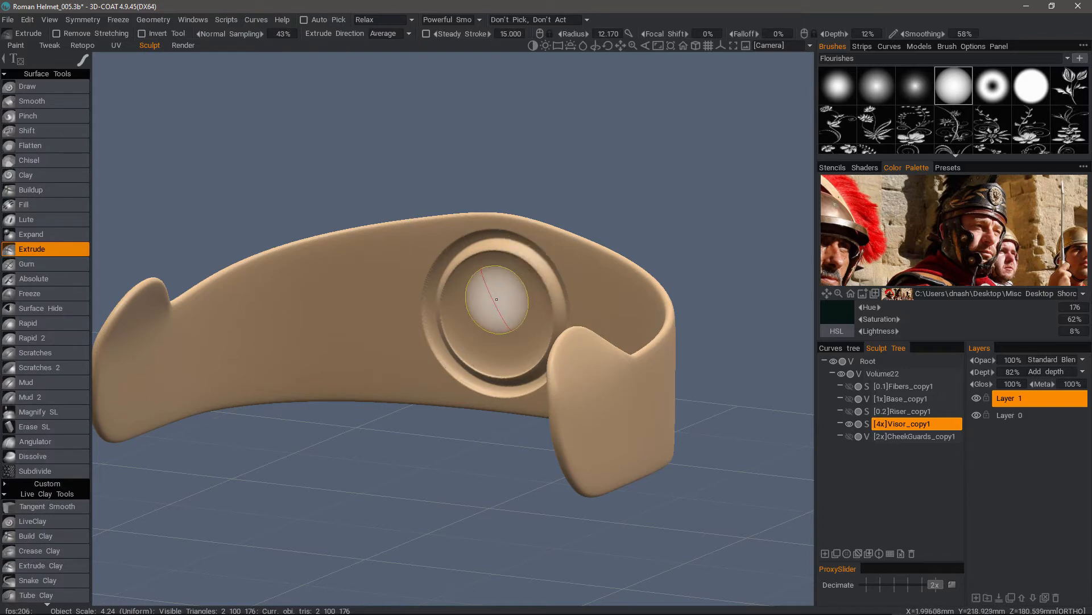
{"action": "mouse_move", "coordinate": [555, 276]}
{"action": "left_mouse_down", "text": "alt"}
{"action": "mouse_move", "coordinate": [500, 317]}
{"action": "mouse_move", "coordinate": [548, 317]}
{"action": "mouse_move", "coordinate": [364, 342]}
{"action": "left_mouse_up", "text": "alt"}
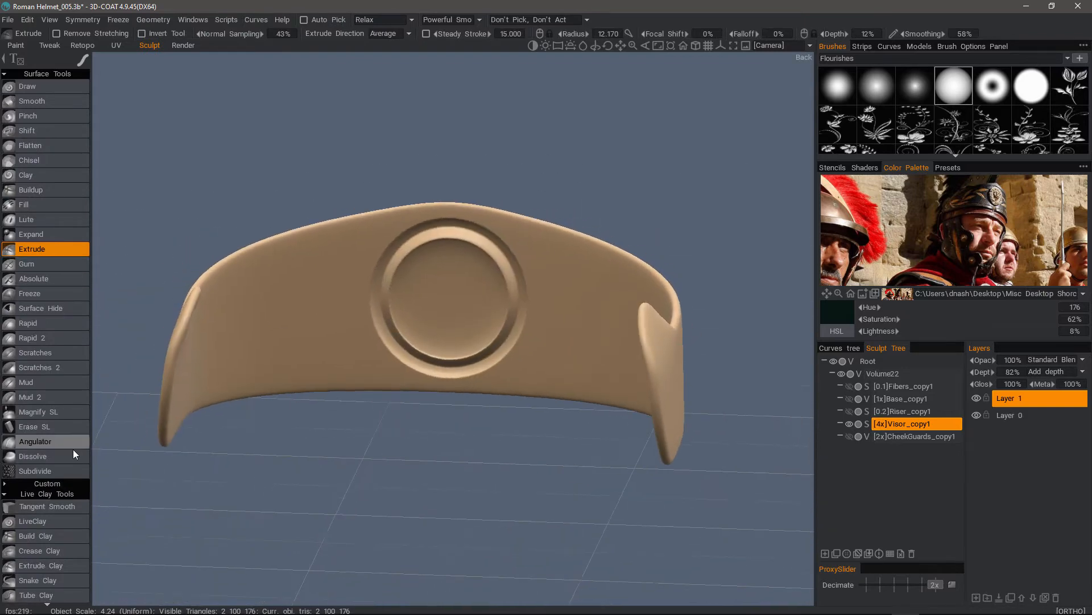
{"action": "left_click", "coordinate": [43, 426]}
{"action": "mouse_move", "coordinate": [473, 297]}
{"action": "left_mouse_down", "text": "alt"}
{"action": "mouse_move", "coordinate": [507, 288]}
{"action": "mouse_move", "coordinate": [481, 332]}
{"action": "mouse_move", "coordinate": [492, 265]}
{"action": "left_mouse_up", "text": "alt"}
{"action": "mouse_move", "coordinate": [441, 309]}
{"action": "left_mouse_down", "text": "alt"}
{"action": "mouse_move", "coordinate": [363, 312]}
{"action": "mouse_move", "coordinate": [403, 349]}
{"action": "mouse_move", "coordinate": [488, 280]}
{"action": "mouse_move", "coordinate": [434, 251]}
{"action": "mouse_move", "coordinate": [358, 292]}
{"action": "left_mouse_up", "text": "alt"}
{"action": "mouse_move", "coordinate": [390, 340]}
{"action": "left_mouse_down"}
{"action": "mouse_move", "coordinate": [376, 267]}
{"action": "mouse_move", "coordinate": [478, 250]}
{"action": "mouse_move", "coordinate": [462, 291]}
{"action": "left_mouse_up"}
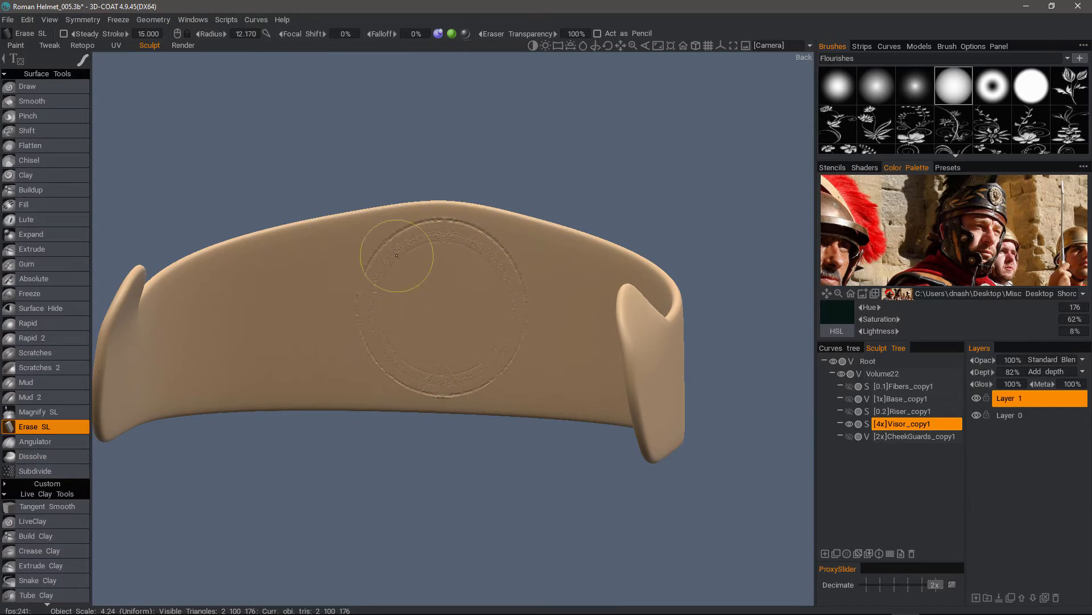
- Relax the remaining circular imprint on the visor's inner face with the Fill tool active and a radius of 6.558
{"action": "left_click_drag", "start_coordinate": [414, 260], "coordinate": [146, 129], "text": "alt"}
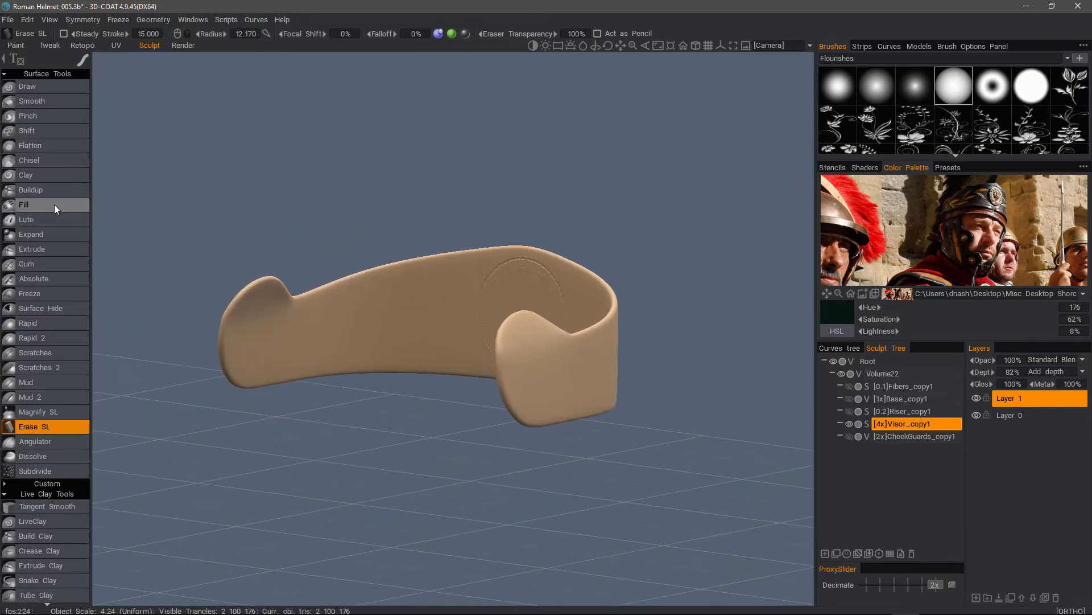
{"action": "left_click", "coordinate": [22, 204]}
{"action": "left_click_drag", "start_coordinate": [456, 302], "coordinate": [453, 291], "text": "alt"}
{"action": "right_click_drag", "start_coordinate": [452, 291], "coordinate": [449, 281], "text": "alt"}
{"action": "left_click_drag", "start_coordinate": [449, 281], "coordinate": [434, 214], "text": "alt"}
{"action": "right_click_drag", "start_coordinate": [434, 214], "coordinate": [415, 210]}
{"action": "left_click_drag", "start_coordinate": [416, 210], "coordinate": [394, 188], "text": "alt"}
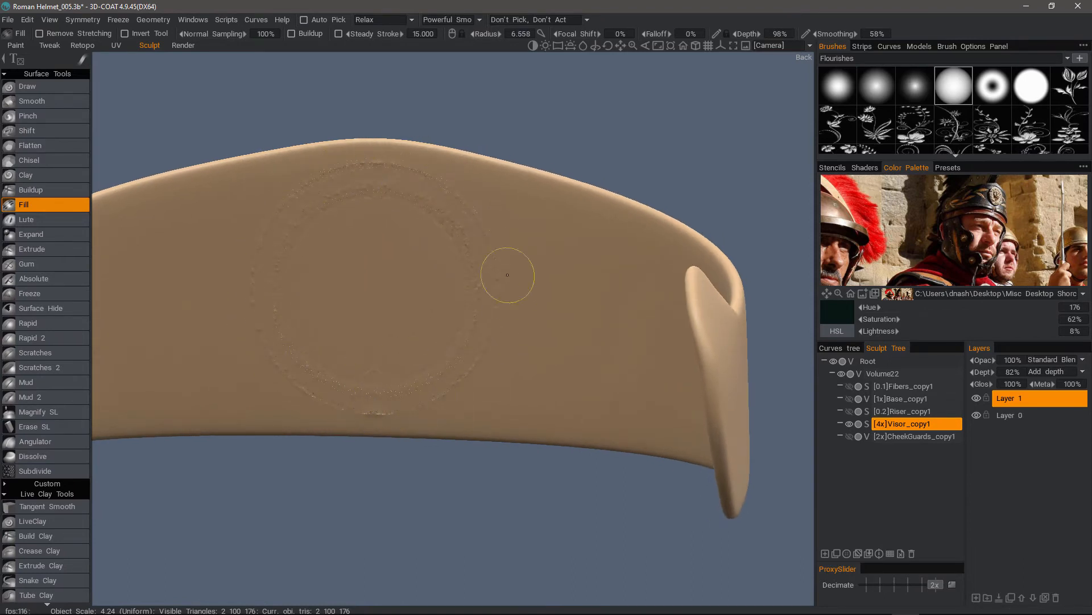
{"action": "left_click_drag", "start_coordinate": [397, 186], "coordinate": [421, 170], "text": "alt"}
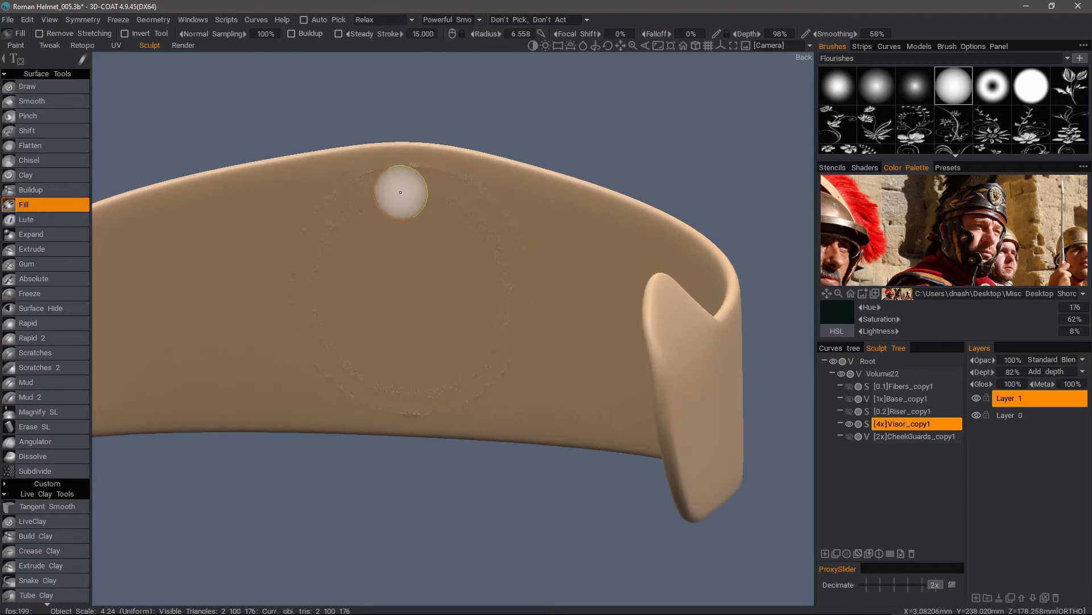
{"action": "left_click", "coordinate": [379, 20]}
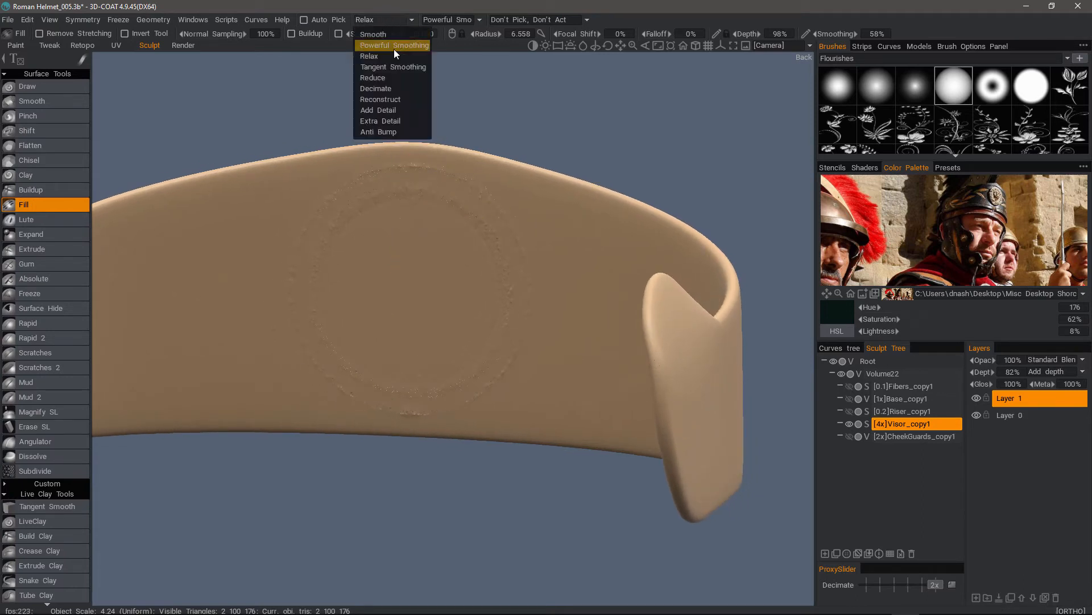
{"action": "mouse_move", "coordinate": [407, 180]}
{"action": "left_mouse_down", "text": "shift"}
{"action": "mouse_move", "coordinate": [479, 202]}
{"action": "mouse_move", "coordinate": [309, 272]}
{"action": "left_mouse_up", "text": "shift"}
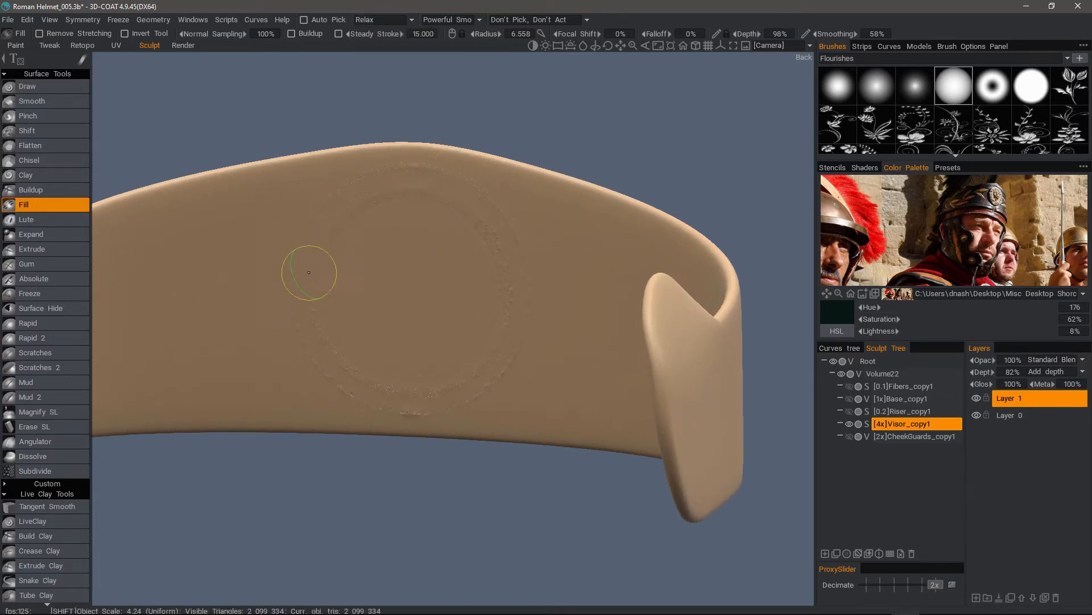
{"action": "left_click_drag", "start_coordinate": [433, 395], "coordinate": [470, 381], "text": "shift"}
{"action": "scroll", "coordinate": [511, 414], "scroll_direction": "up", "scroll_amount": 6}
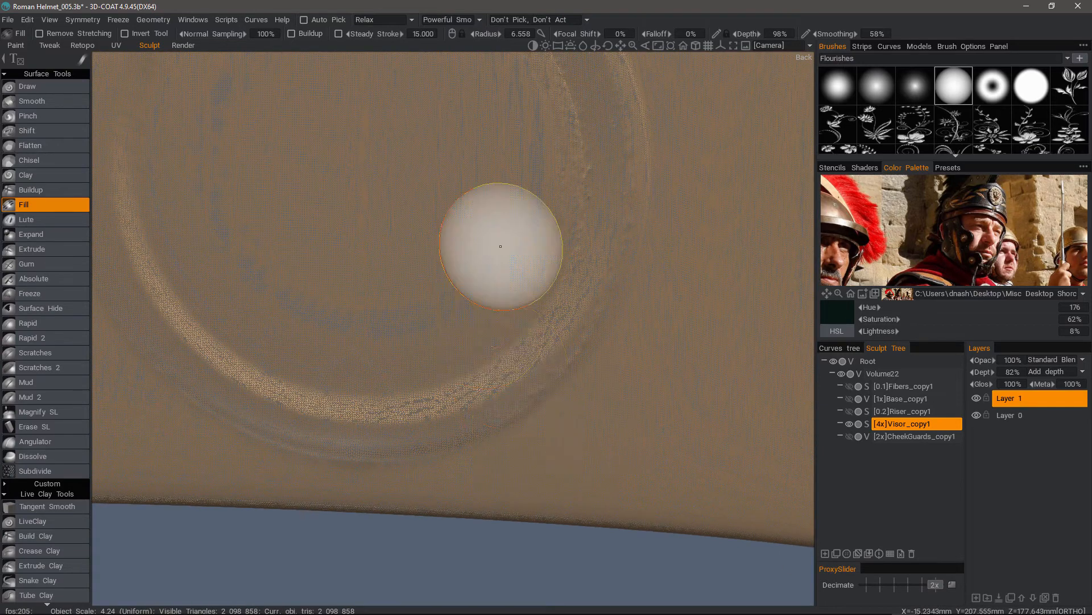
{"action": "scroll", "coordinate": [586, 244], "scroll_direction": "down", "scroll_amount": 6}
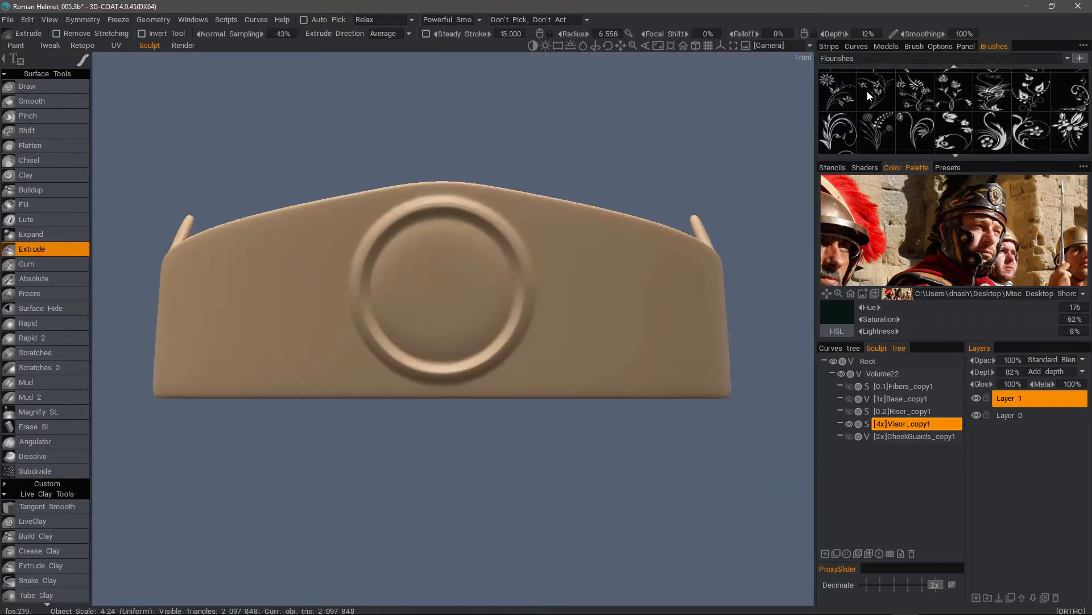
- Choose the six-leaf rosette alpha from the Flourishes set and switch to LiveClay with a stamp-style stroke in the front view
{"action": "scroll", "coordinate": [869, 94], "scroll_direction": "down", "scroll_amount": 3}
{"action": "scroll", "coordinate": [865, 98], "scroll_direction": "down", "scroll_amount": 6}
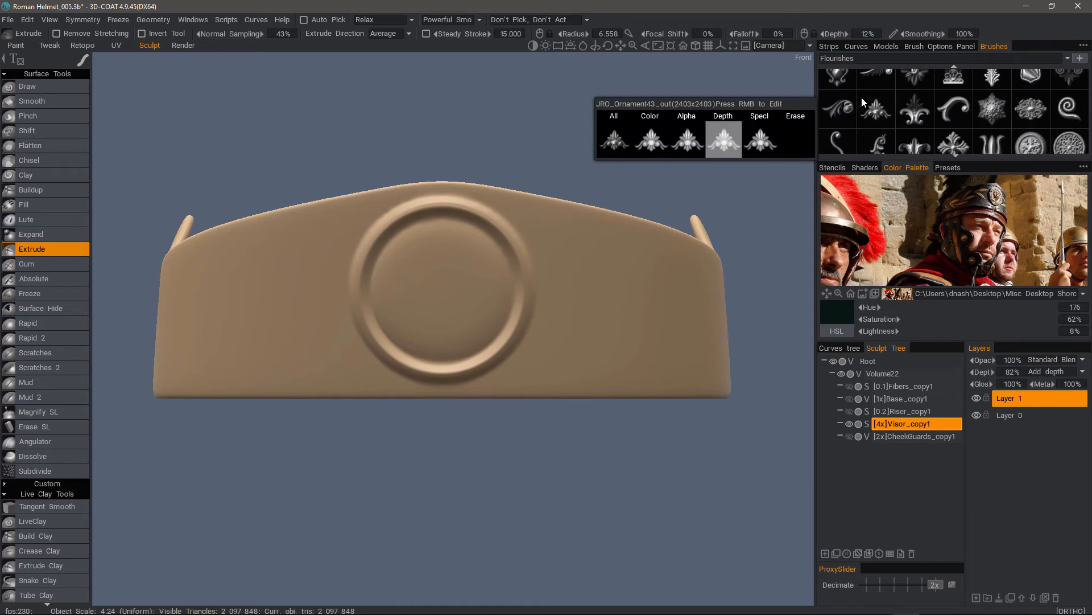
{"action": "scroll", "coordinate": [985, 126], "scroll_direction": "up", "scroll_amount": 1}
{"action": "left_click", "coordinate": [984, 126]}
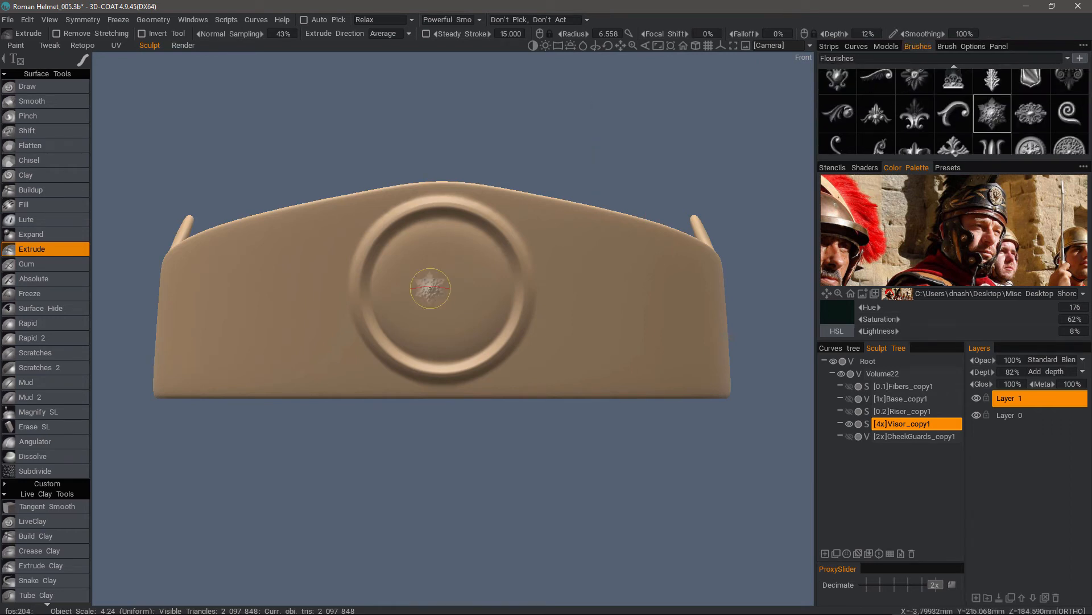
{"action": "left_click", "coordinate": [33, 520]}
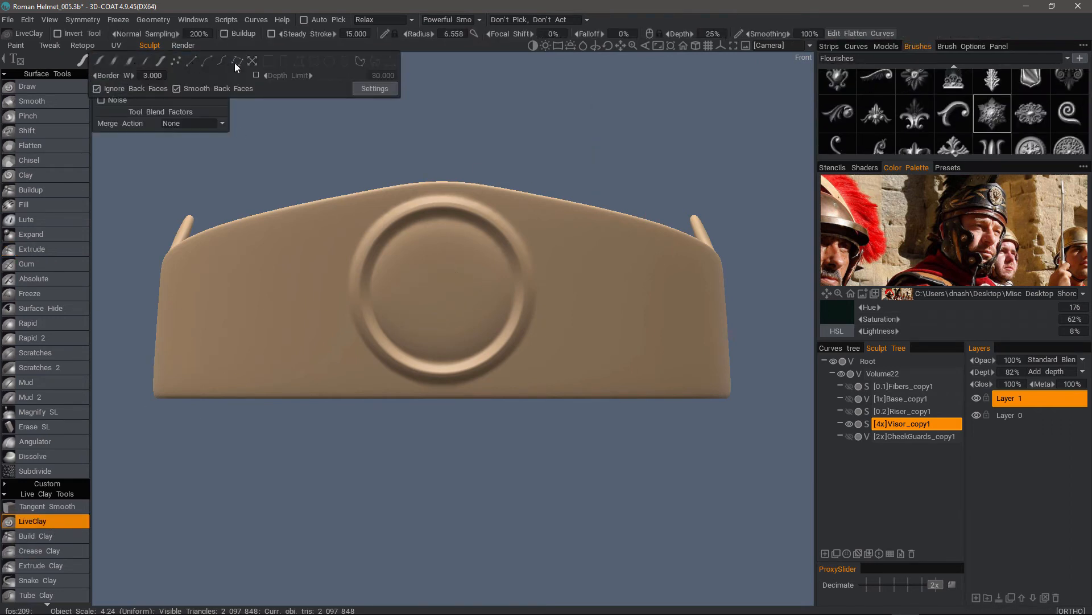
{"action": "scroll", "coordinate": [447, 302], "scroll_direction": "up", "scroll_amount": 1}
{"action": "left_click", "coordinate": [447, 302]}
{"action": "left_click_drag", "start_coordinate": [447, 302], "coordinate": [428, 307], "text": "alt"}
{"action": "scroll", "coordinate": [452, 332], "scroll_direction": "up", "scroll_amount": 5}
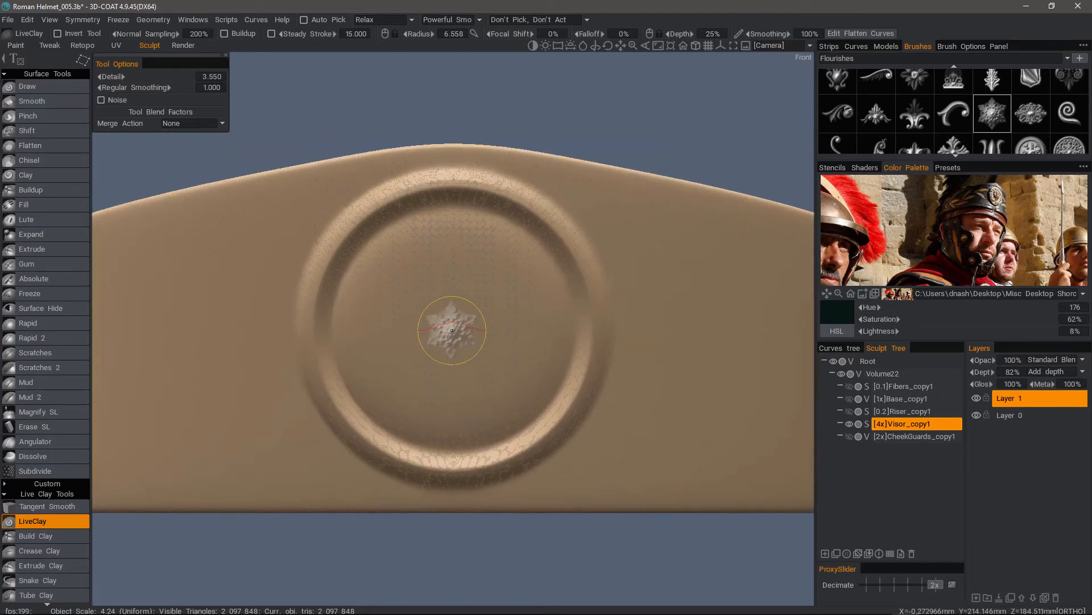
- Show the 2D grid over the front view, with its marker on the disc's centre
{"action": "left_click", "coordinate": [49, 20]}
{"action": "left_click", "coordinate": [112, 305]}
{"action": "mouse_move", "coordinate": [770, 61]}
{"action": "left_mouse_down"}
{"action": "mouse_move", "coordinate": [788, 61]}
{"action": "mouse_move", "coordinate": [772, 66]}
{"action": "left_mouse_up"}
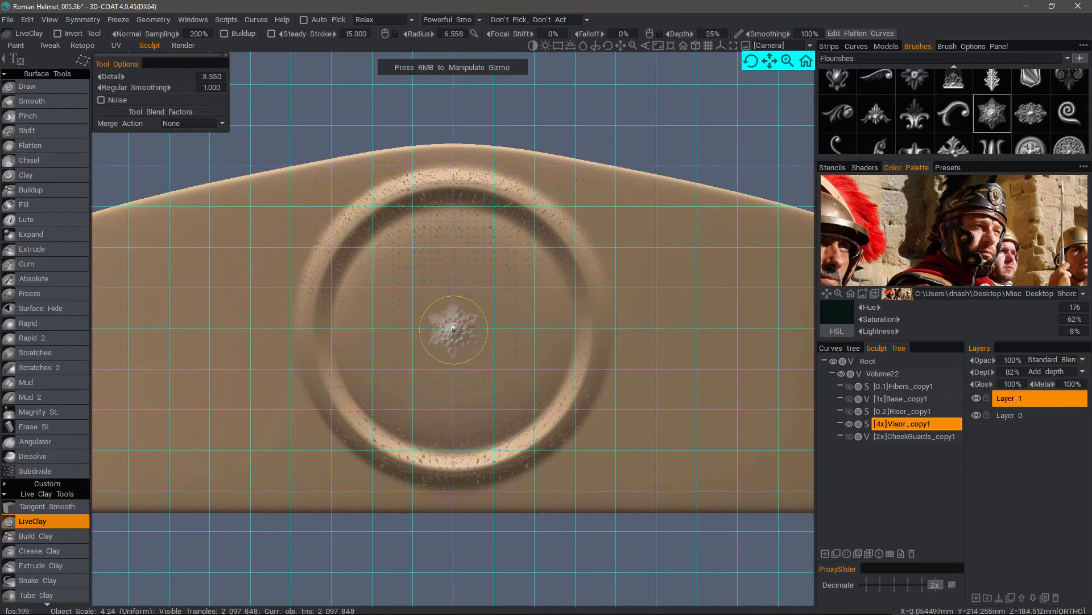
{"action": "left_click", "coordinate": [50, 19]}
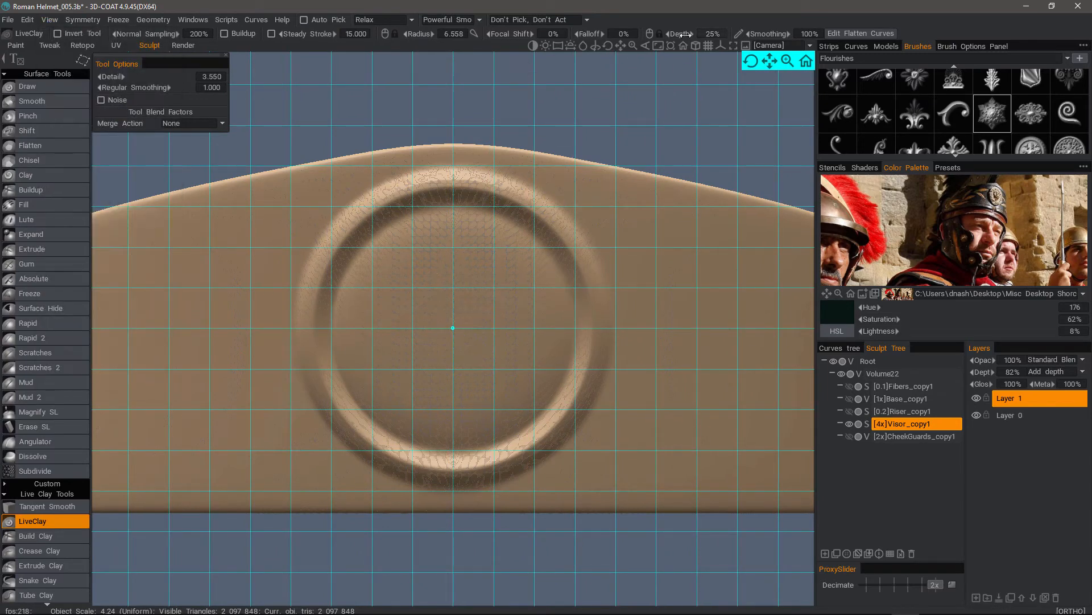
- Try stamping the rosette from the disc's centre at 25% depth and undo it
{"action": "left_click_drag", "start_coordinate": [453, 328], "coordinate": [538, 329]}
{"action": "left_click_drag", "start_coordinate": [565, 319], "coordinate": [565, 320]}
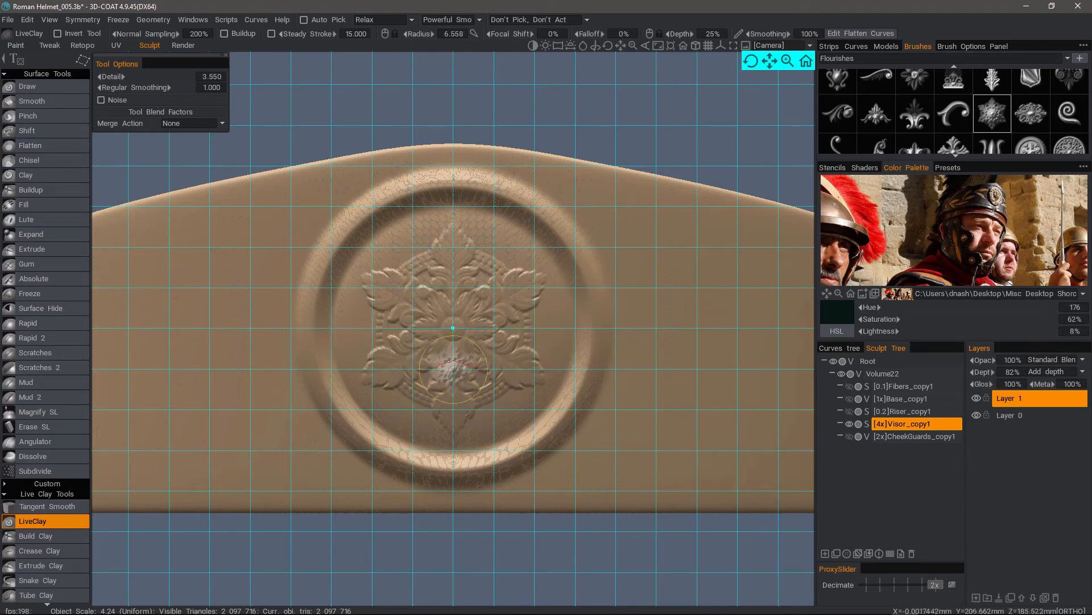
{"action": "key", "text": "ctrl+z"}
- Set the LiveClay depth to 50% and stamp the rosette outward from the disc's centre
{"action": "left_click", "coordinate": [693, 35]}
{"action": "left_click_drag", "start_coordinate": [454, 329], "coordinate": [567, 327]}
{"action": "right_click_drag", "start_coordinate": [560, 329], "coordinate": [466, 295], "text": "alt"}
{"action": "left_click_drag", "start_coordinate": [466, 296], "coordinate": [484, 250], "text": "alt"}
{"action": "right_click_drag", "start_coordinate": [484, 250], "coordinate": [665, 223], "text": "alt"}
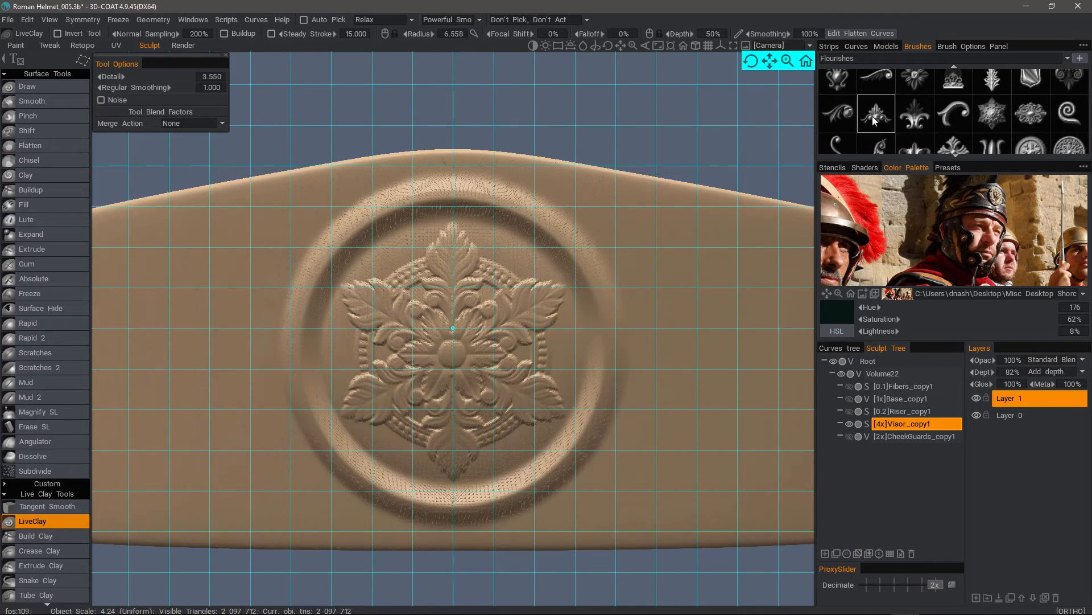
- Hide the 2D grid and stamp the small leafy JRO_Ornament43 alpha between the rosette's leaves, pointing outward
{"action": "left_click", "coordinate": [49, 20]}
{"action": "left_click", "coordinate": [99, 305]}
{"action": "left_click_drag", "start_coordinate": [385, 243], "coordinate": [370, 239], "text": "alt"}
{"action": "right_click_drag", "start_coordinate": [370, 239], "coordinate": [532, 344], "text": "alt"}
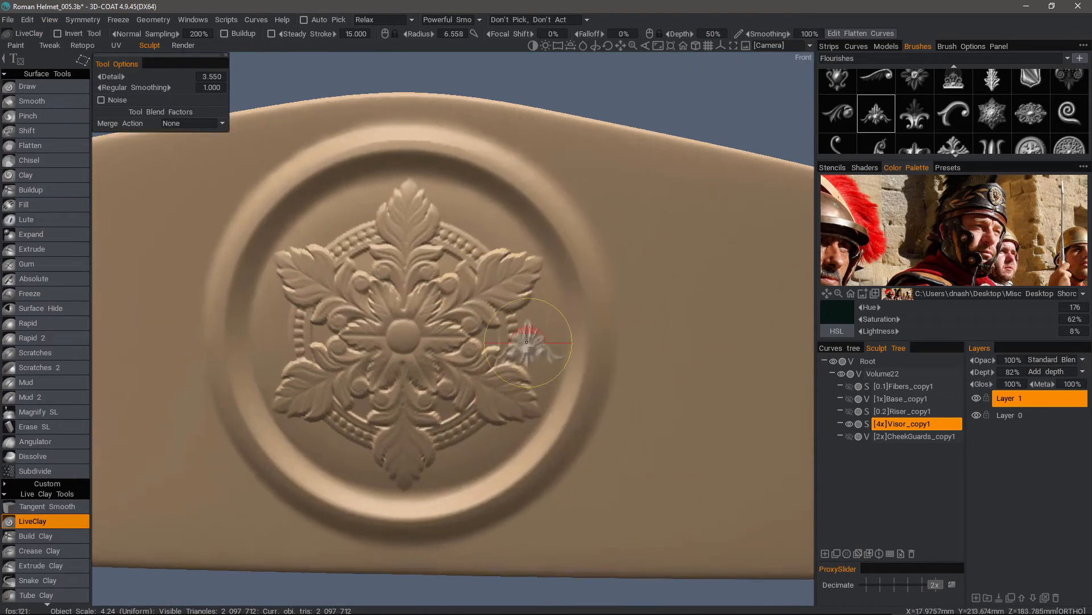
{"action": "left_click_drag", "start_coordinate": [531, 344], "coordinate": [578, 320], "text": "alt"}
{"action": "right_click_drag", "start_coordinate": [578, 319], "coordinate": [585, 331], "text": "alt"}
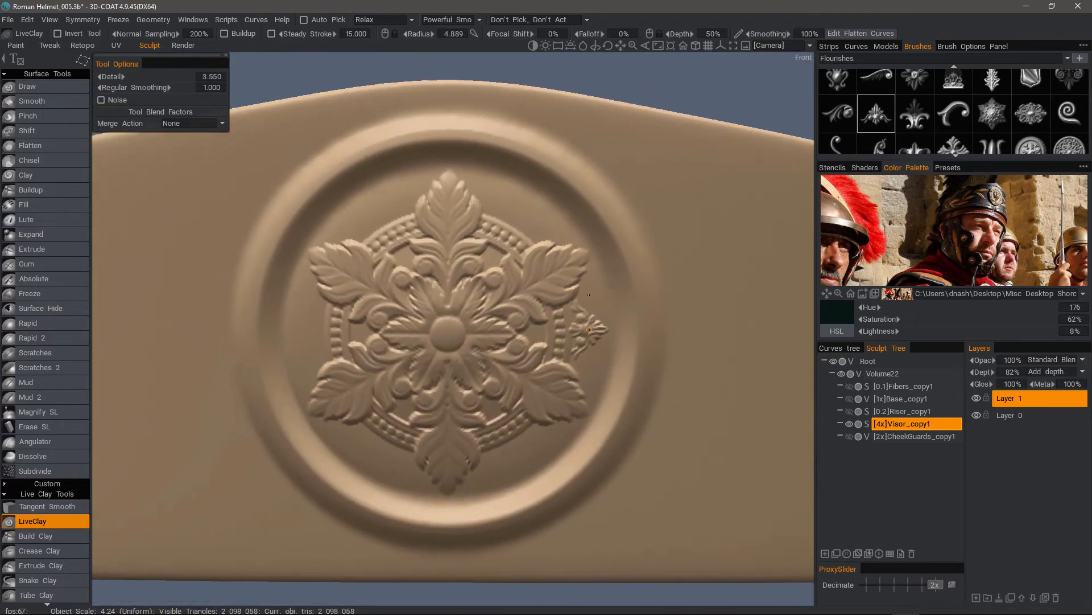
{"action": "right_click_drag", "start_coordinate": [575, 259], "coordinate": [411, 166], "text": "alt"}
{"action": "right_click_drag", "start_coordinate": [529, 330], "coordinate": [575, 350], "text": "alt"}
{"action": "left_click_drag", "start_coordinate": [546, 336], "coordinate": [568, 337]}
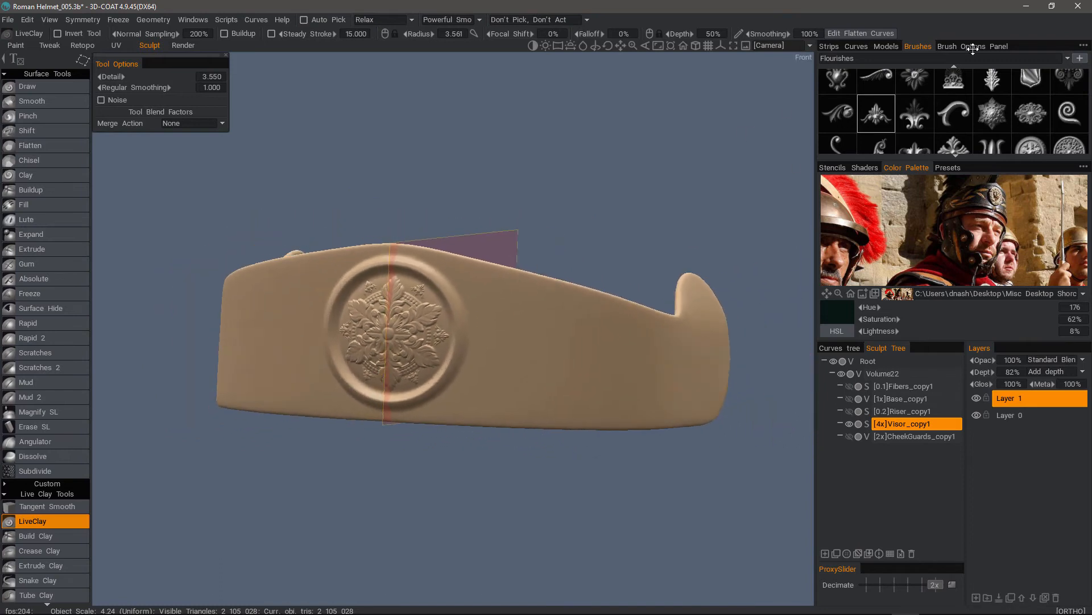
- Stamp the JRO_Ornament29 scroll upright beside the medallion, mirrored to both sides, undoing and repeating the first placement
{"action": "scroll", "coordinate": [879, 131], "scroll_direction": "up", "scroll_amount": 1}
{"action": "scroll", "coordinate": [869, 112], "scroll_direction": "down", "scroll_amount": 4}
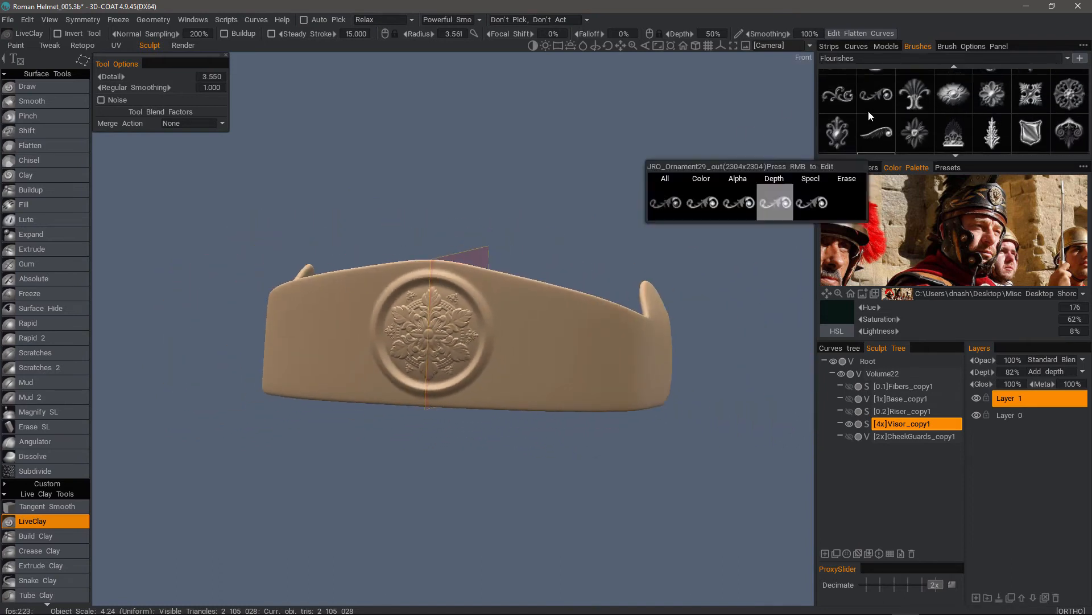
{"action": "left_click_drag", "start_coordinate": [407, 341], "coordinate": [414, 286]}
{"action": "scroll", "coordinate": [410, 286], "scroll_direction": "down", "scroll_amount": 4}
{"action": "left_click_drag", "start_coordinate": [421, 342], "coordinate": [512, 374], "text": "alt"}
{"action": "scroll", "coordinate": [547, 393], "scroll_direction": "up", "scroll_amount": 4}
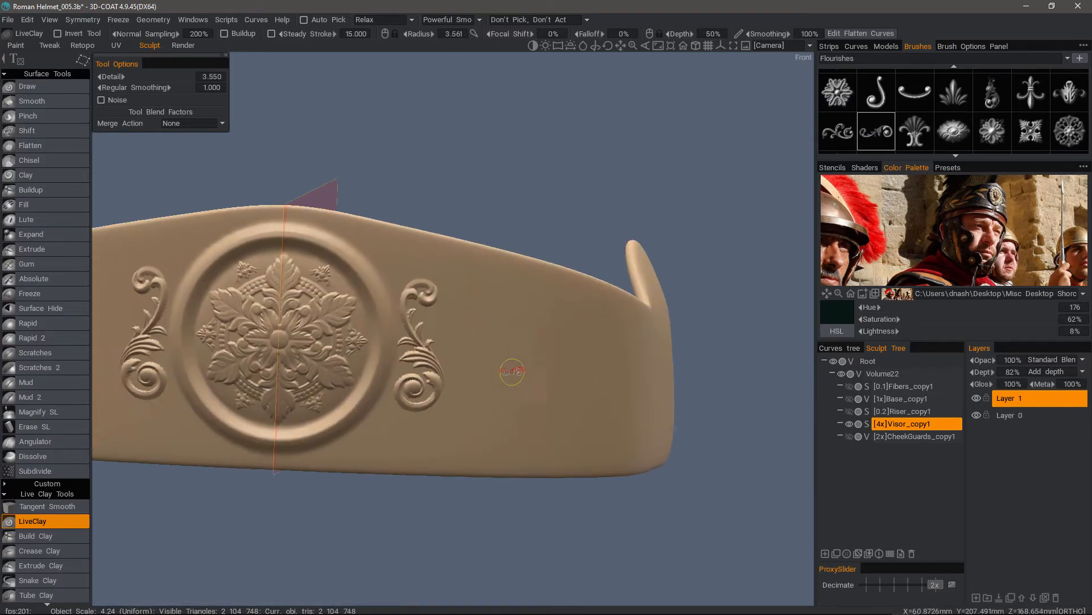
{"action": "key", "text": "ctrl+z"}
{"action": "left_click_drag", "start_coordinate": [422, 350], "coordinate": [739, 148]}
{"action": "scroll", "coordinate": [738, 148], "scroll_direction": "down", "scroll_amount": 3}
{"action": "scroll", "coordinate": [905, 111], "scroll_direction": "up", "scroll_amount": 3}
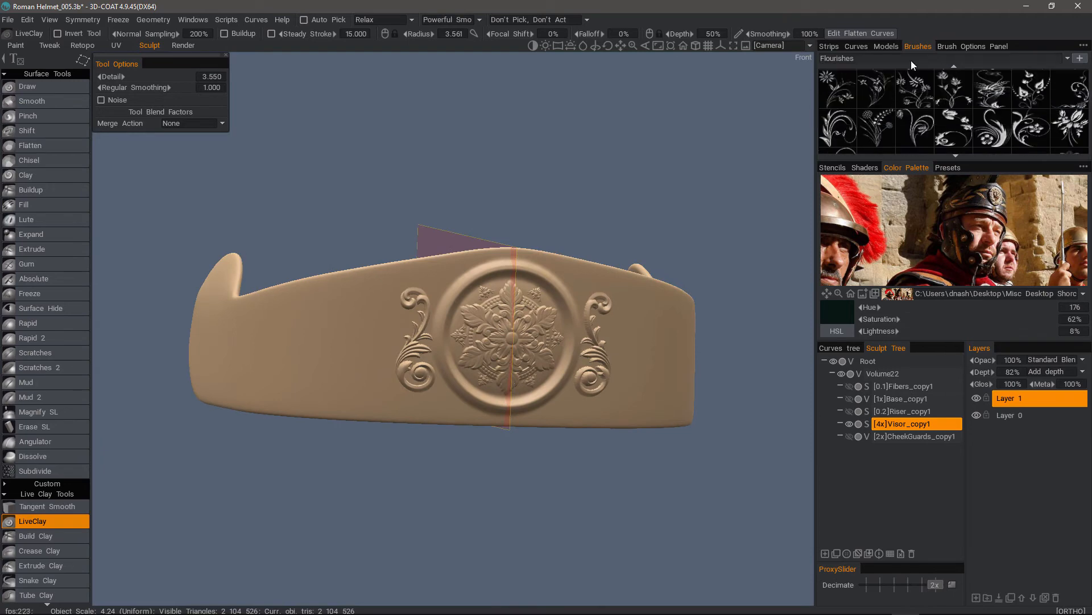
- Load the XMD_Free_Mech_Insert_Set1 brushes and choose the round disc alpha with a radius of 11.621 and 66% depth
{"action": "left_click", "coordinate": [910, 61]}
{"action": "left_click", "coordinate": [980, 253]}
{"action": "left_click", "coordinate": [1031, 124]}
{"action": "mouse_move", "coordinate": [512, 341]}
{"action": "left_mouse_down", "text": "alt"}
{"action": "mouse_move", "coordinate": [328, 349]}
{"action": "mouse_move", "coordinate": [351, 360]}
{"action": "left_mouse_up", "text": "alt"}
{"action": "left_click_drag", "start_coordinate": [351, 360], "coordinate": [504, 410], "text": "alt"}
{"action": "scroll", "coordinate": [503, 484], "scroll_direction": "up", "scroll_amount": 3}
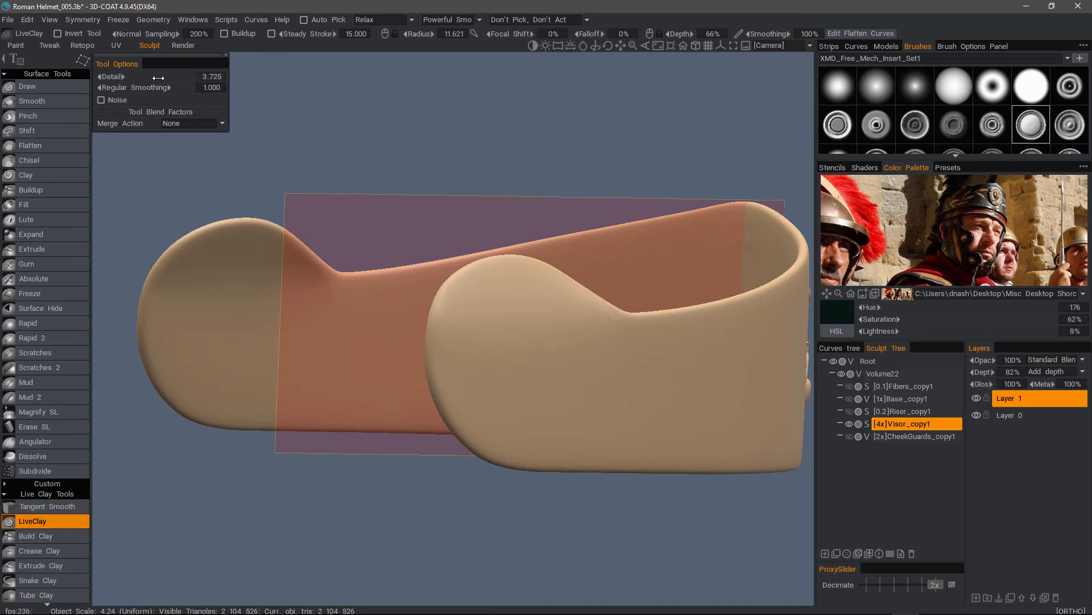
- Set the LiveClay detail to 4.725 and stamp a mirrored round boss on the visor's rounded side ends
{"action": "left_click_drag", "start_coordinate": [176, 77], "coordinate": [179, 77]}
{"action": "left_click_drag", "start_coordinate": [514, 361], "coordinate": [558, 366]}
{"action": "scroll", "coordinate": [575, 397], "scroll_direction": "down", "scroll_amount": 4}
{"action": "left_click_drag", "start_coordinate": [683, 398], "coordinate": [516, 261], "text": "alt"}
{"action": "scroll", "coordinate": [569, 382], "scroll_direction": "up", "scroll_amount": 3}
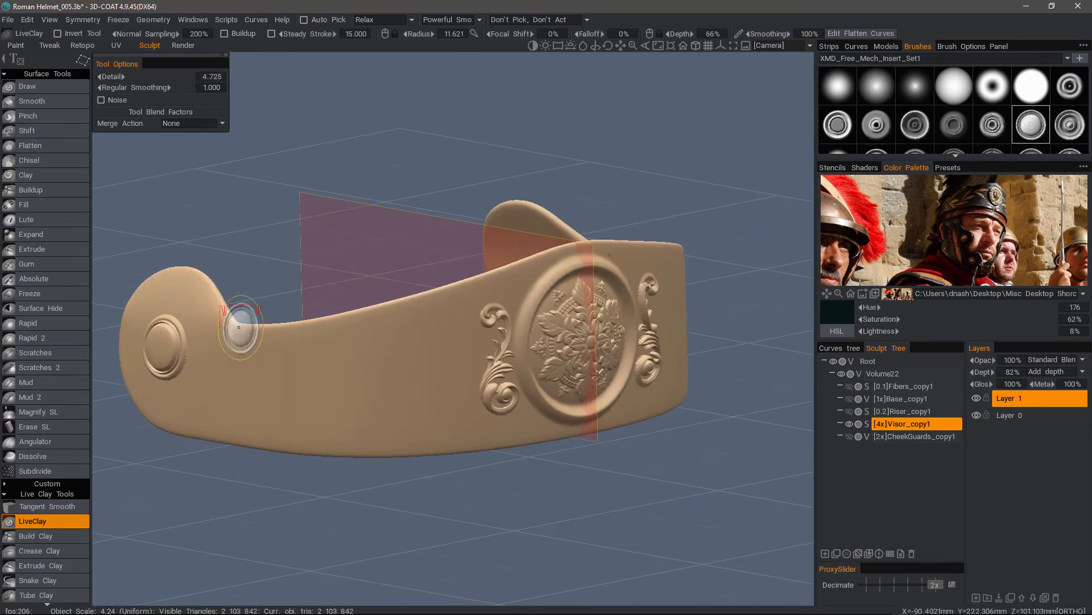
- Examine the ornamented visor from several angles, both against the helmet's retopo mesh and on its own in the sculpt view
{"action": "left_click_drag", "start_coordinate": [232, 323], "coordinate": [319, 318], "text": "alt"}
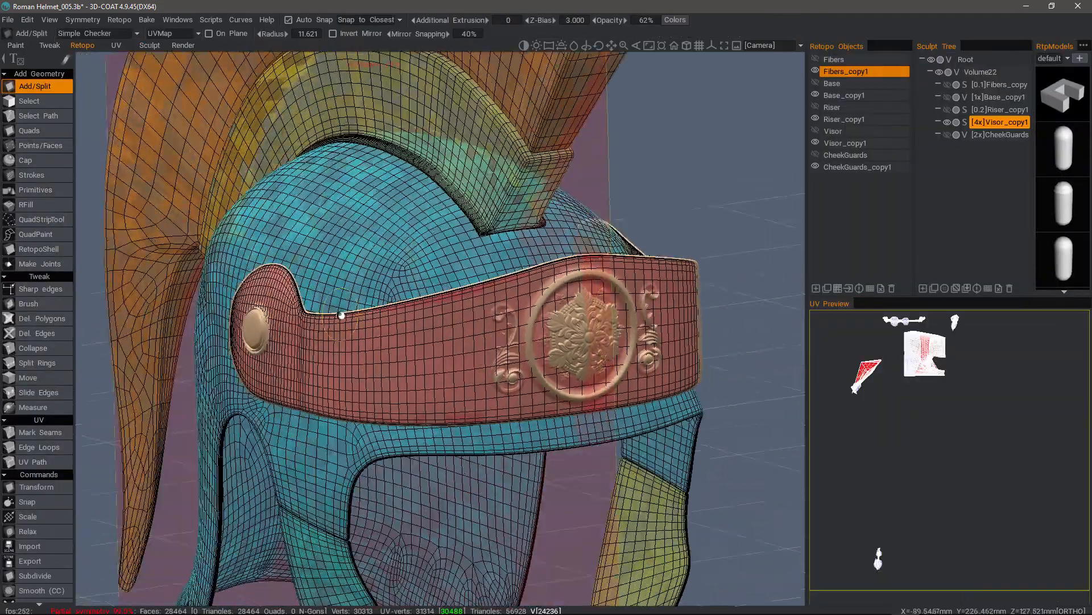
{"action": "left_click_drag", "start_coordinate": [341, 315], "coordinate": [387, 315], "text": "alt"}
{"action": "right_click_drag", "start_coordinate": [501, 289], "coordinate": [318, 393], "text": "alt"}
{"action": "left_click_drag", "start_coordinate": [318, 392], "coordinate": [46, 553], "text": "alt"}
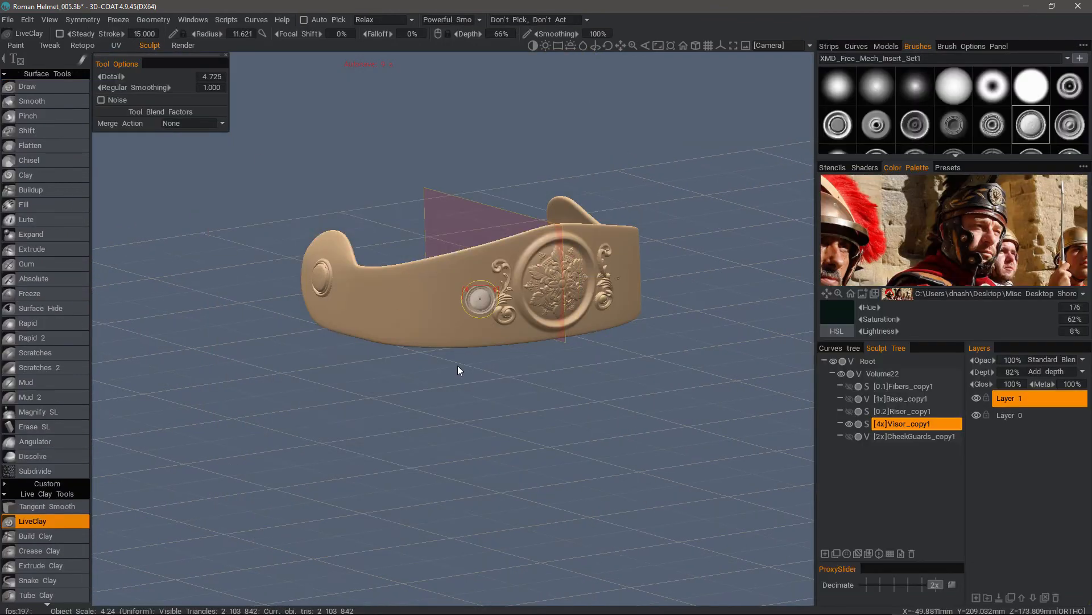
{"action": "left_click_drag", "start_coordinate": [404, 400], "coordinate": [429, 409], "text": "alt"}
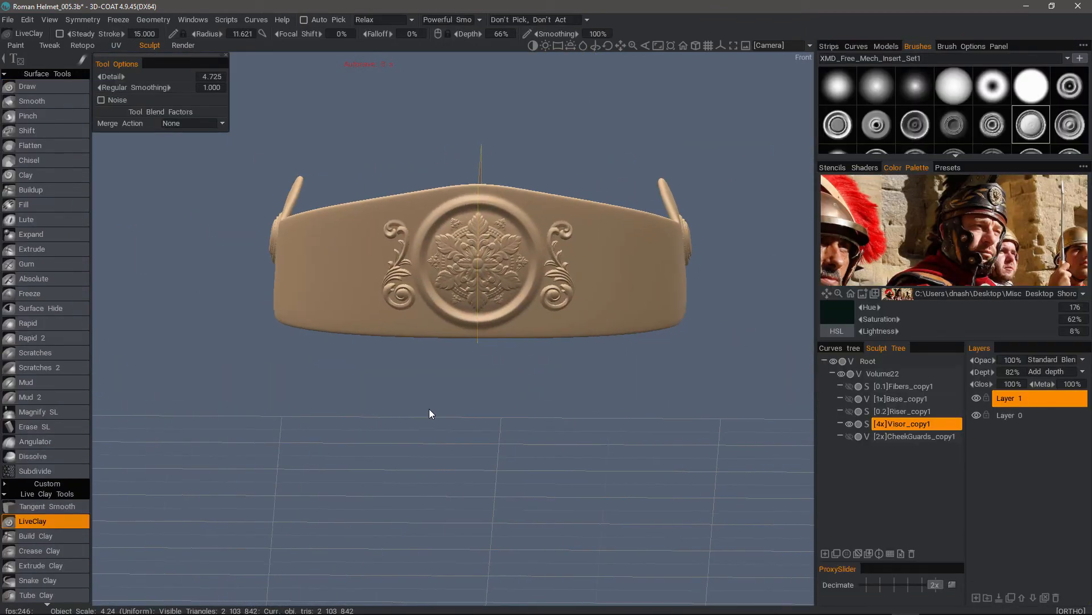
{"action": "right_click_drag", "start_coordinate": [429, 409], "coordinate": [458, 190], "text": "alt"}
{"action": "left_click_drag", "start_coordinate": [612, 329], "coordinate": [398, 335], "text": "alt"}
{"action": "left_click_drag", "start_coordinate": [444, 413], "coordinate": [697, 420], "text": "alt"}
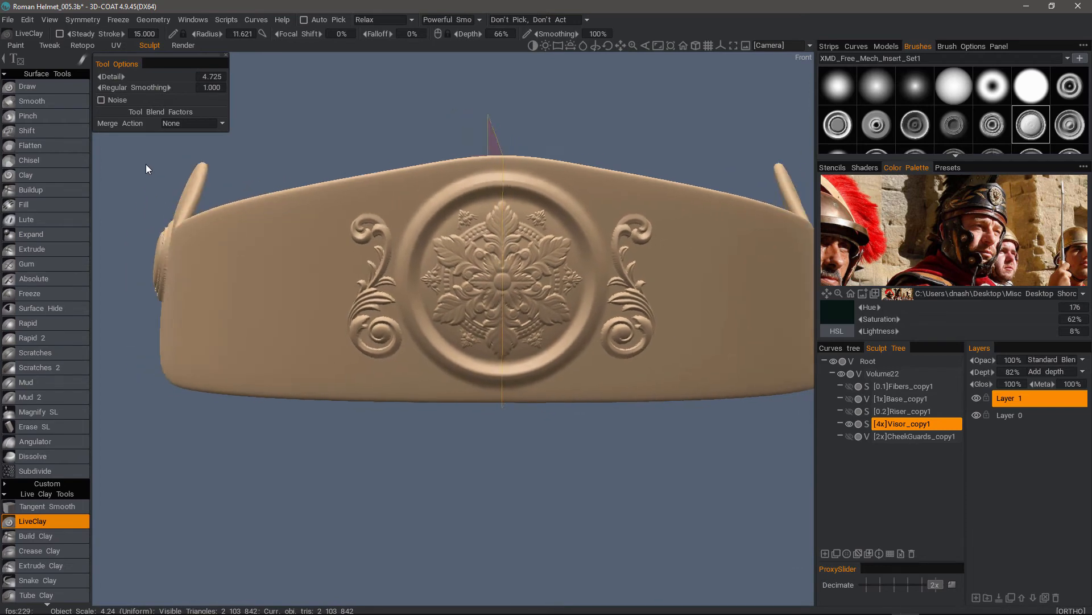
- Draw an ellipse curve around the medallion's rim and pinch along it with 3.020 radius, 45% strength and 11% depth
{"action": "left_click", "coordinate": [60, 116]}
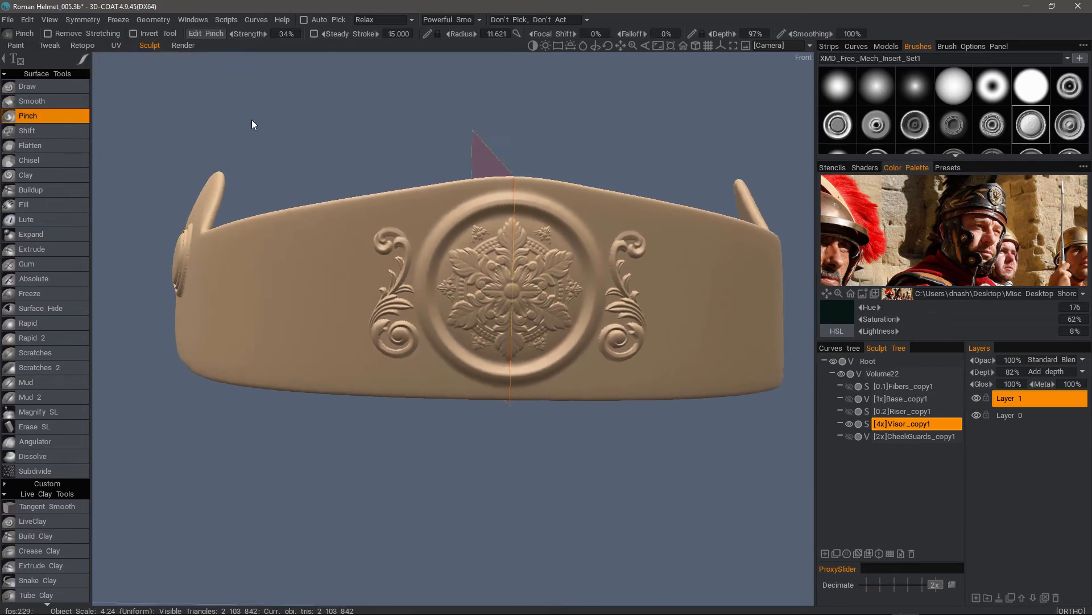
{"action": "mouse_move", "coordinate": [84, 60]}
{"action": "left_click", "coordinate": [157, 60]}
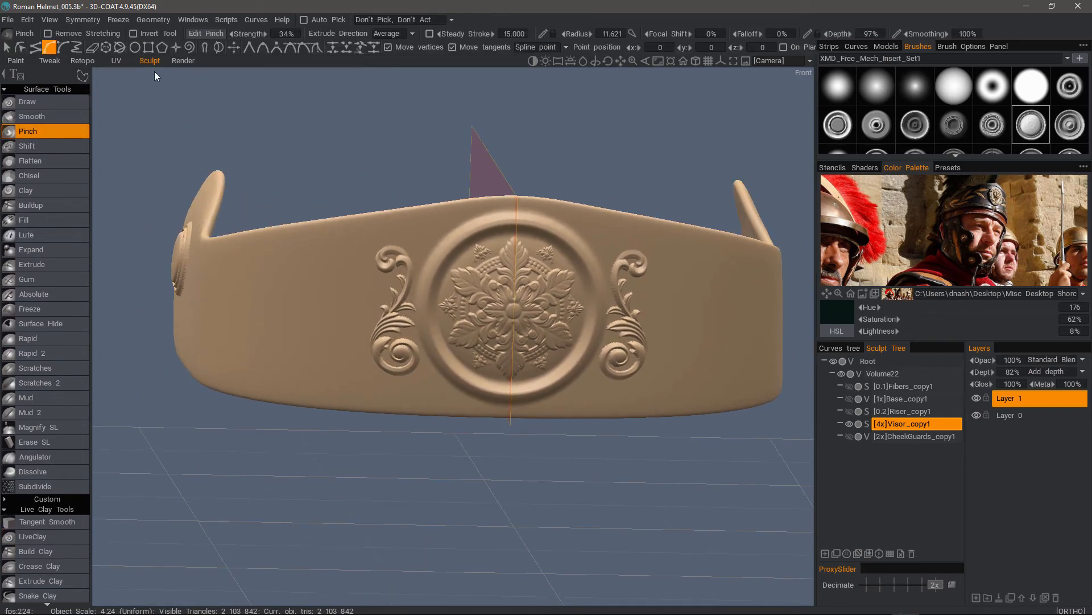
{"action": "left_click", "coordinate": [135, 48]}
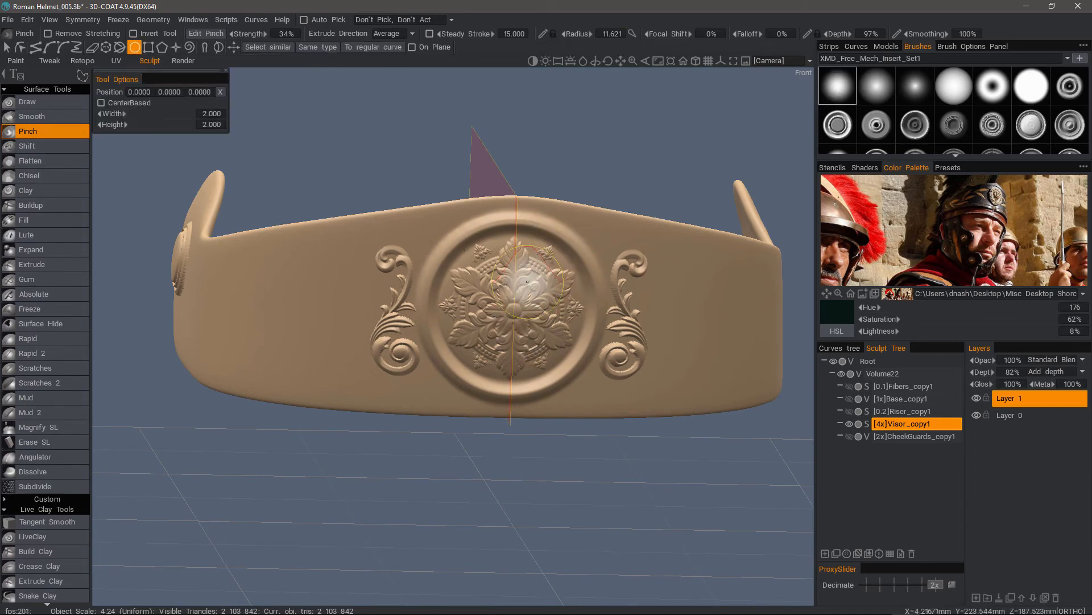
{"action": "left_click_drag", "start_coordinate": [453, 339], "coordinate": [417, 249]}
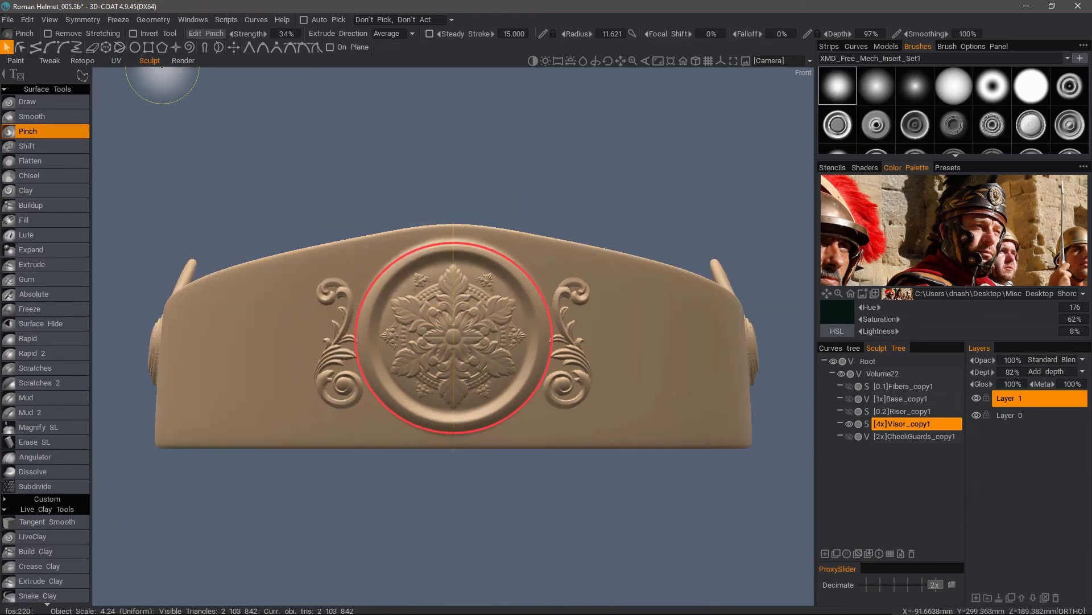
{"action": "left_click", "coordinate": [234, 48]}
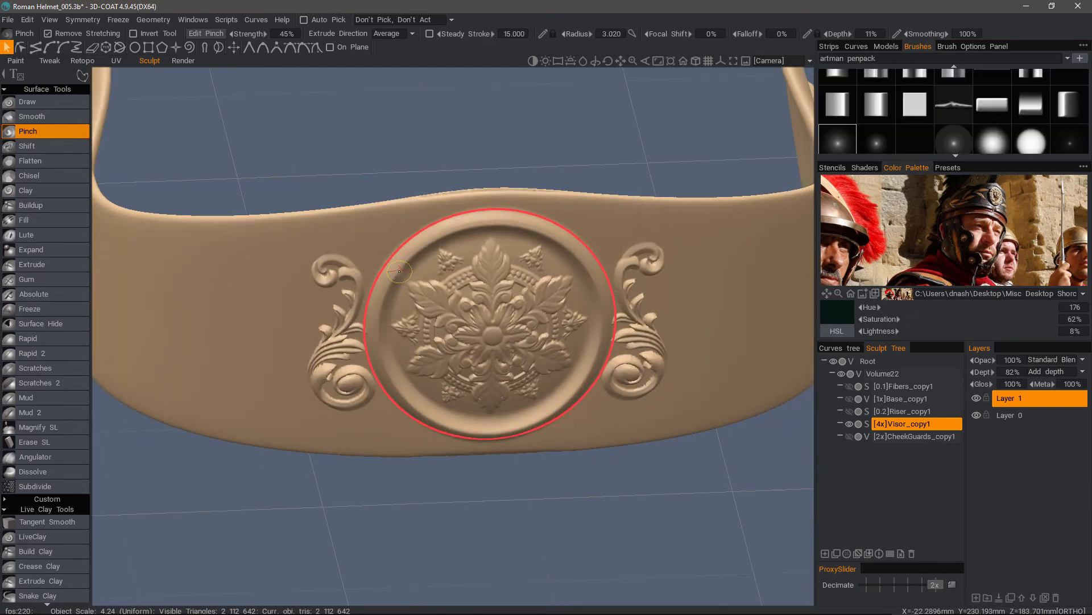
{"action": "right_click", "coordinate": [399, 268]}
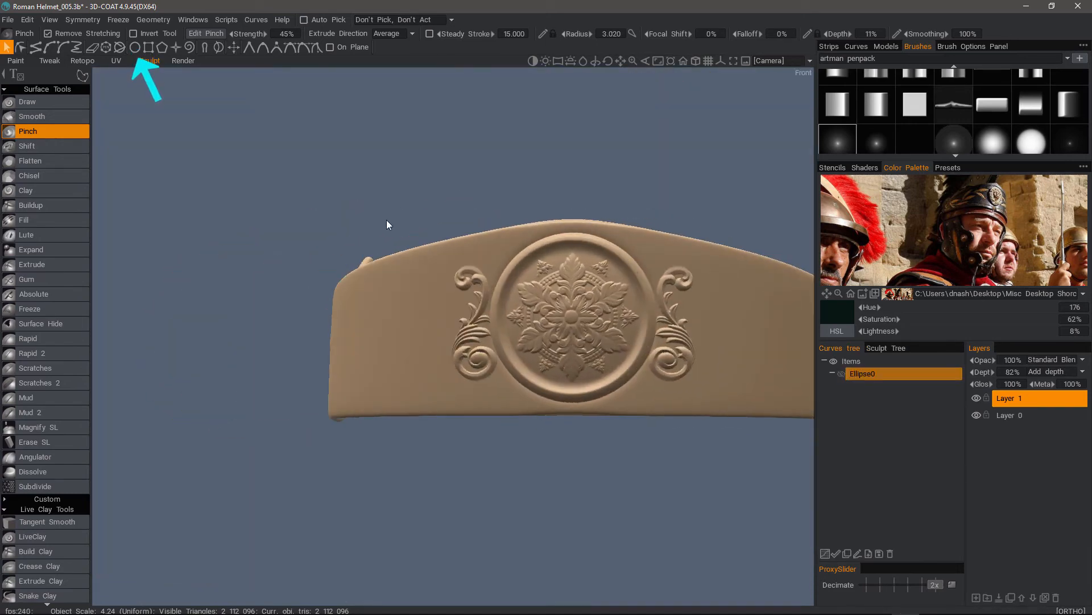
- Go over the visor's lower edge beneath the medallion with the Erase SL brush, using a 1.812 radius
{"action": "left_click_drag", "start_coordinate": [388, 225], "coordinate": [380, 285]}
{"action": "left_click_drag", "start_coordinate": [702, 444], "coordinate": [726, 319]}
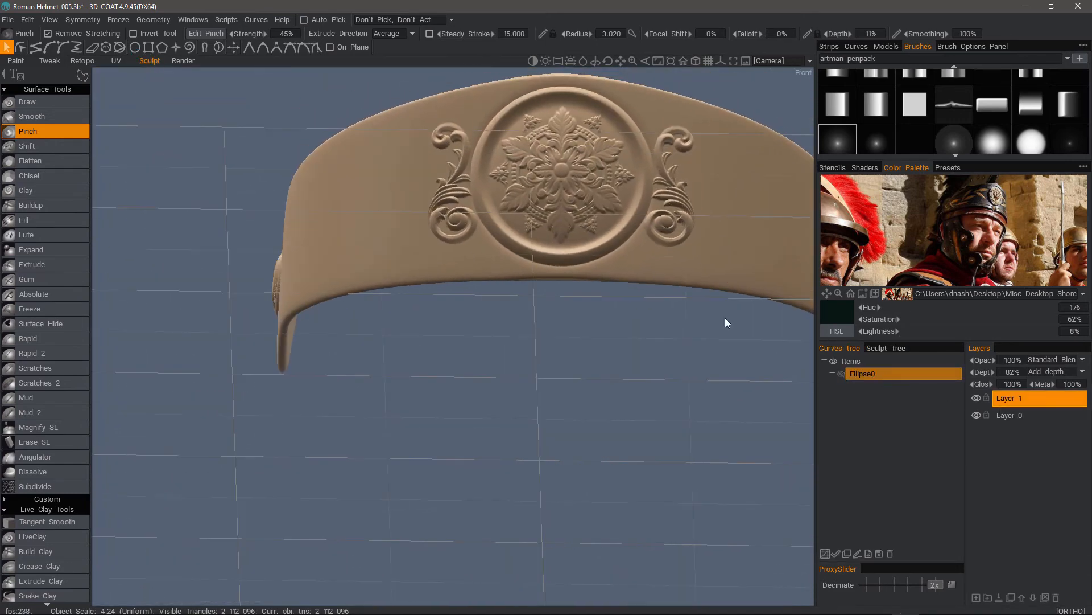
{"action": "scroll", "coordinate": [660, 256], "scroll_direction": "up", "scroll_amount": 3}
{"action": "left_click", "coordinate": [48, 442]}
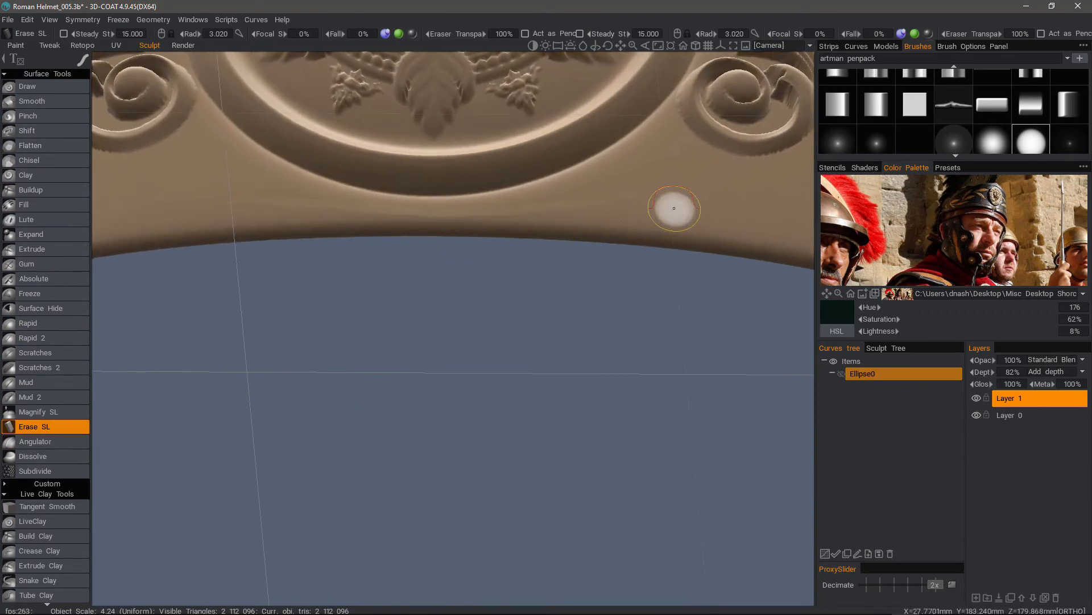
{"action": "left_click_drag", "start_coordinate": [221, 204], "coordinate": [501, 401]}
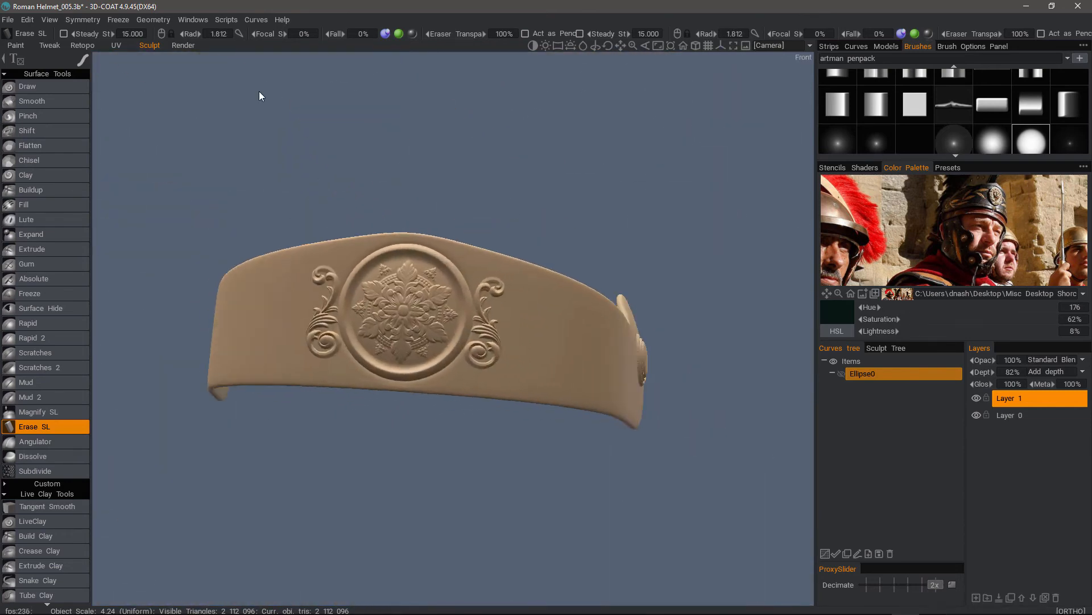
- With mirror symmetry on, smooth the visor's upper and lower edges around the medallion in Relax mode at 1.812 radius and 283% depth
{"action": "left_click", "coordinate": [41, 101]}
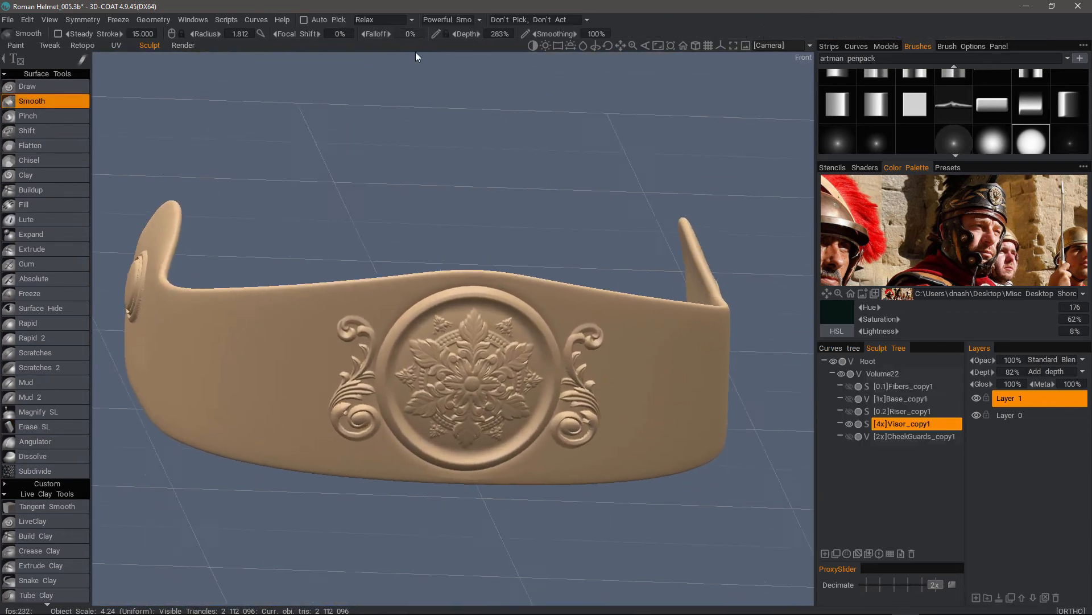
{"action": "scroll", "coordinate": [347, 421], "scroll_direction": "up", "scroll_amount": 6}
{"action": "key", "text": "s"}
{"action": "left_click", "coordinate": [416, 424]}
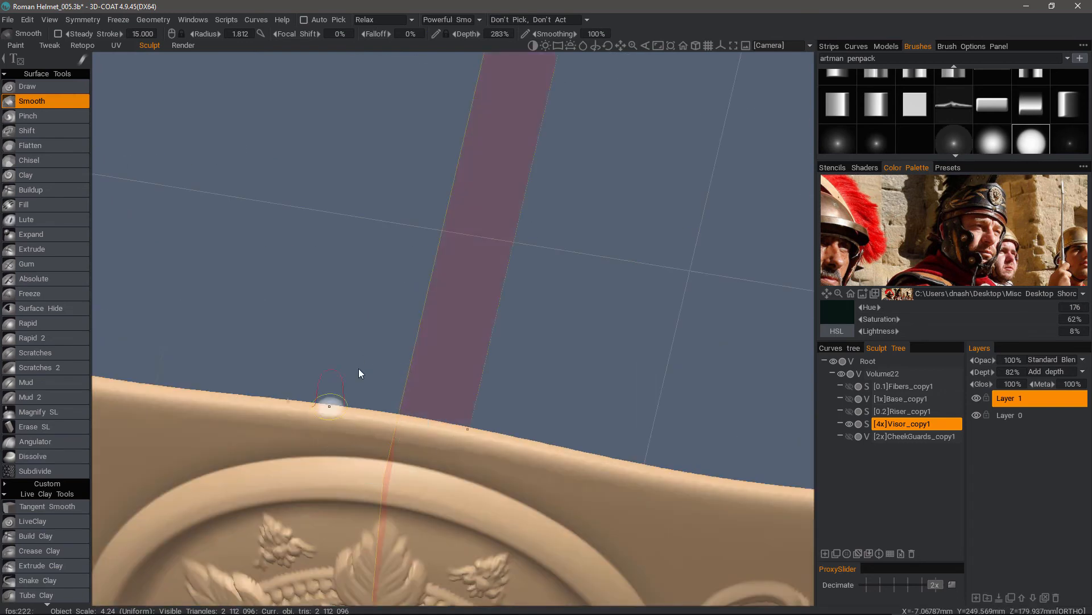
{"action": "middle_click_drag", "start_coordinate": [205, 423], "coordinate": [322, 437]}
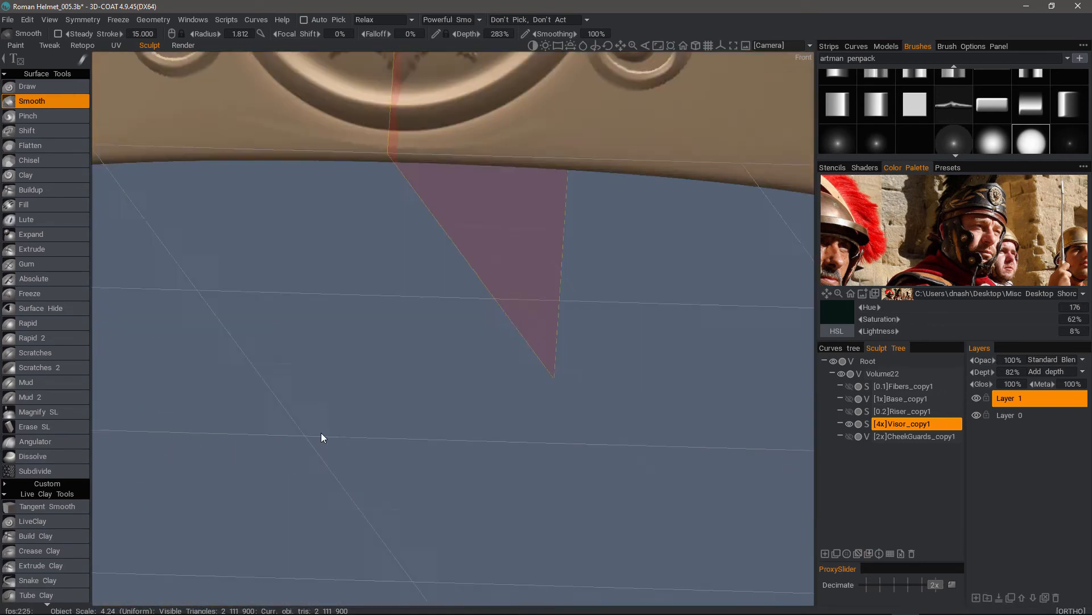
{"action": "scroll", "coordinate": [322, 437], "scroll_direction": "up", "scroll_amount": 3}
{"action": "middle_click_drag", "start_coordinate": [278, 316], "coordinate": [358, 310]}
{"action": "scroll", "coordinate": [559, 429], "scroll_direction": "down", "scroll_amount": 5}
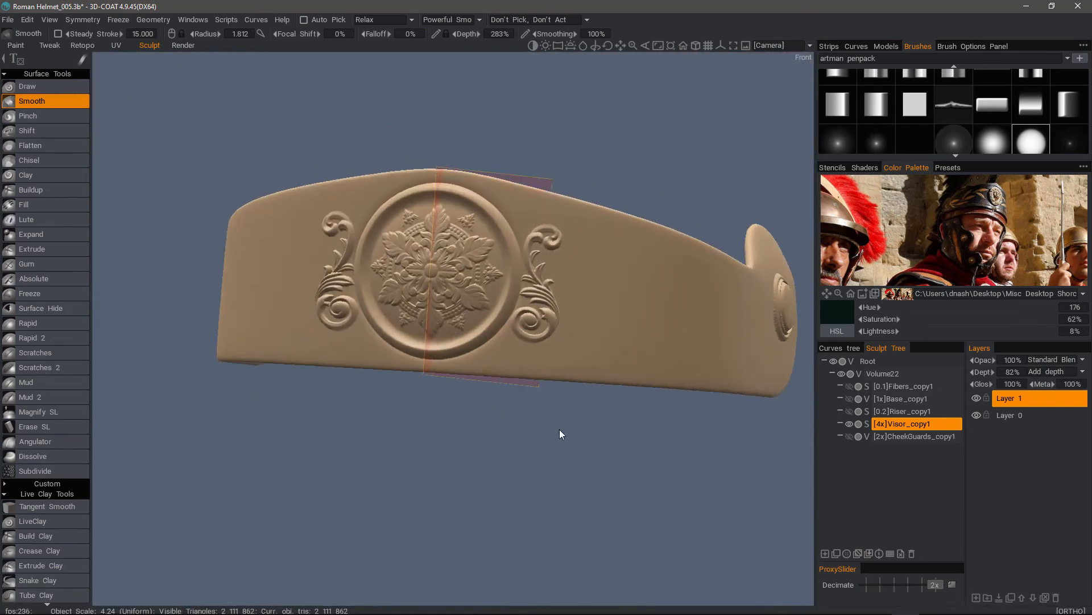
- Examine the medallion, the scroll ornaments and the side boss for rough areas that still need cleanup
{"action": "scroll", "coordinate": [619, 399], "scroll_direction": "up", "scroll_amount": 6}
{"action": "left_click_drag", "start_coordinate": [392, 200], "coordinate": [367, 198], "text": "alt"}
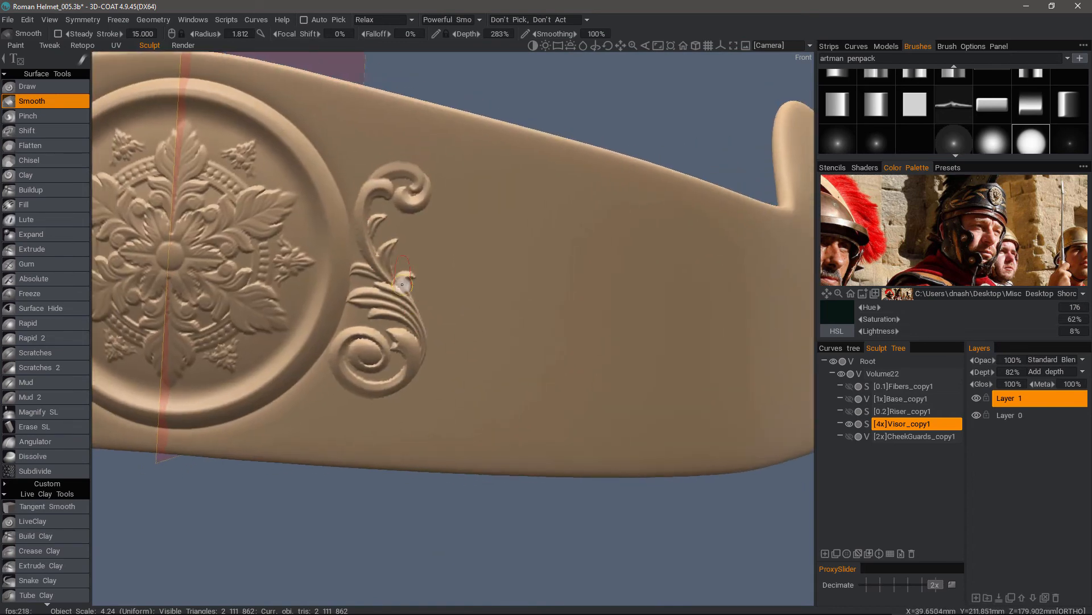
{"action": "scroll", "coordinate": [376, 197], "scroll_direction": "down", "scroll_amount": 1}
{"action": "scroll", "coordinate": [558, 412], "scroll_direction": "down", "scroll_amount": 4}
{"action": "left_click_drag", "start_coordinate": [558, 412], "coordinate": [643, 406], "text": "alt"}
{"action": "left_click_drag", "start_coordinate": [188, 359], "coordinate": [307, 356], "text": "alt"}
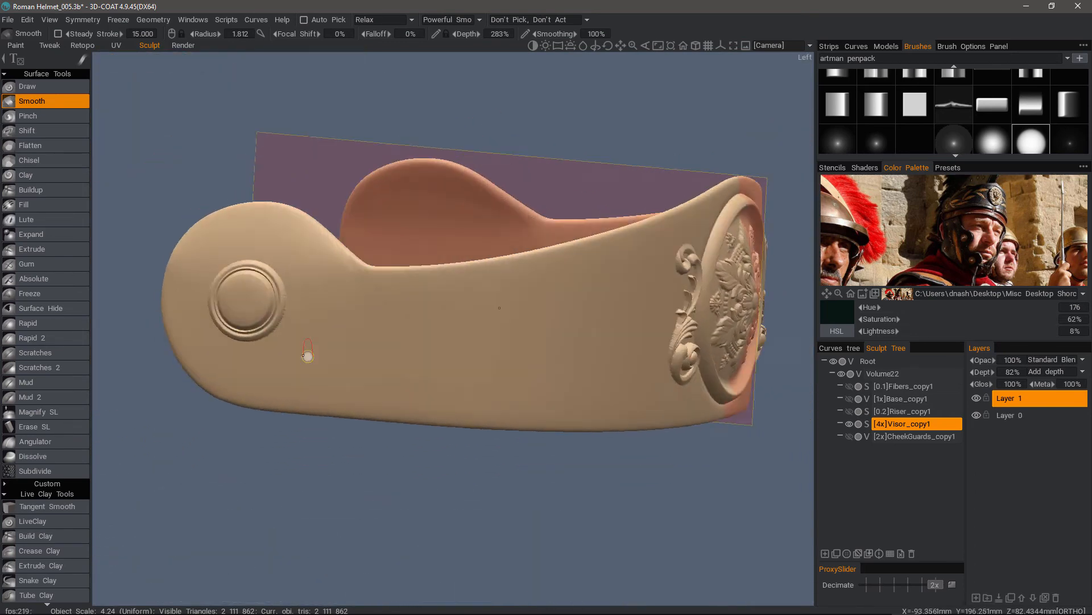
{"action": "scroll", "coordinate": [484, 234], "scroll_direction": "up", "scroll_amount": 3}
{"action": "scroll", "coordinate": [483, 234], "scroll_direction": "down", "scroll_amount": 3}
{"action": "left_click_drag", "start_coordinate": [483, 234], "coordinate": [398, 244], "text": "alt"}
- Switch the smoothing mode to tangent smoothing and smooth the rough surface around the scroll ornament beside the medallion
{"action": "left_click", "coordinate": [411, 20]}
{"action": "left_click", "coordinate": [393, 66]}
{"action": "left_click_drag", "start_coordinate": [373, 302], "coordinate": [337, 304], "text": "alt"}
{"action": "scroll", "coordinate": [337, 304], "scroll_direction": "up", "scroll_amount": 5}
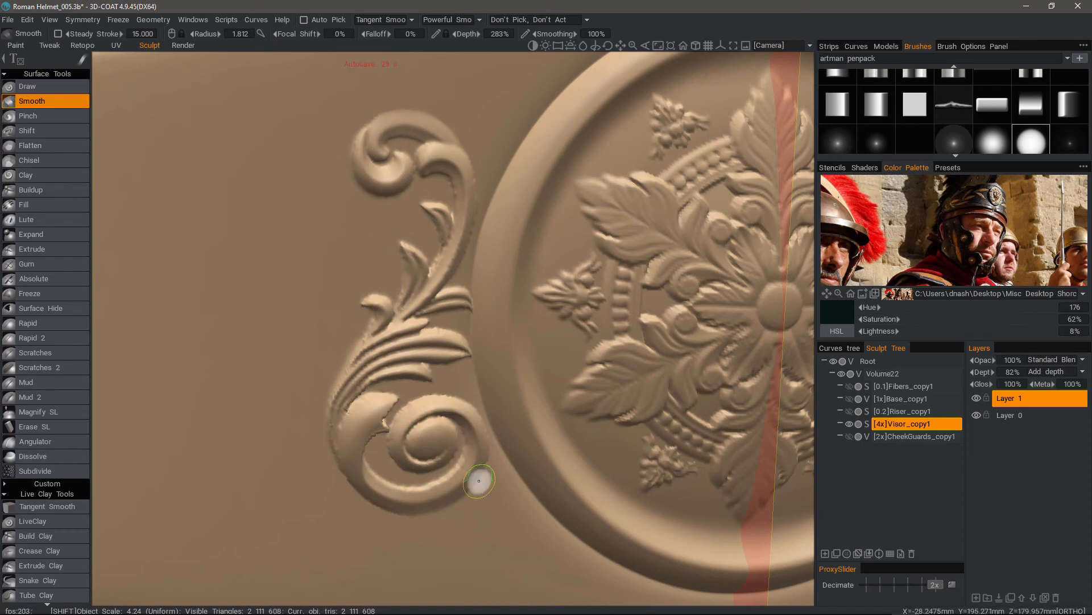
{"action": "scroll", "coordinate": [406, 352], "scroll_direction": "down", "scroll_amount": 5}
{"action": "scroll", "coordinate": [271, 324], "scroll_direction": "up", "scroll_amount": 5}
{"action": "left_click_drag", "start_coordinate": [293, 259], "coordinate": [312, 306]}
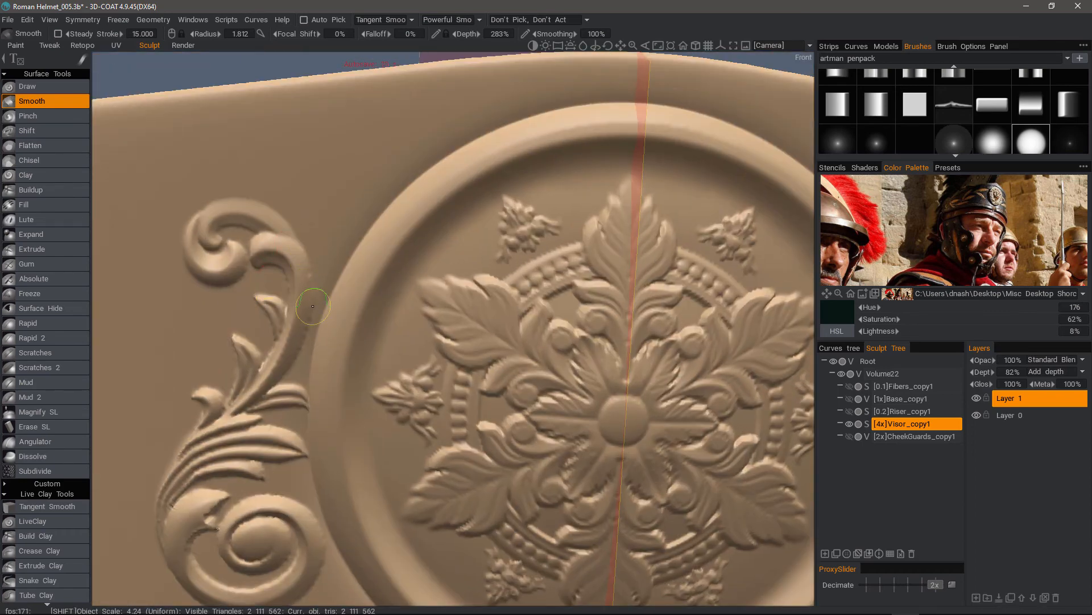
- Apply the Pinch 1 preset with 1.469 radius and sharpen the outer contours of the scroll ornament
{"action": "left_click", "coordinate": [948, 167]}
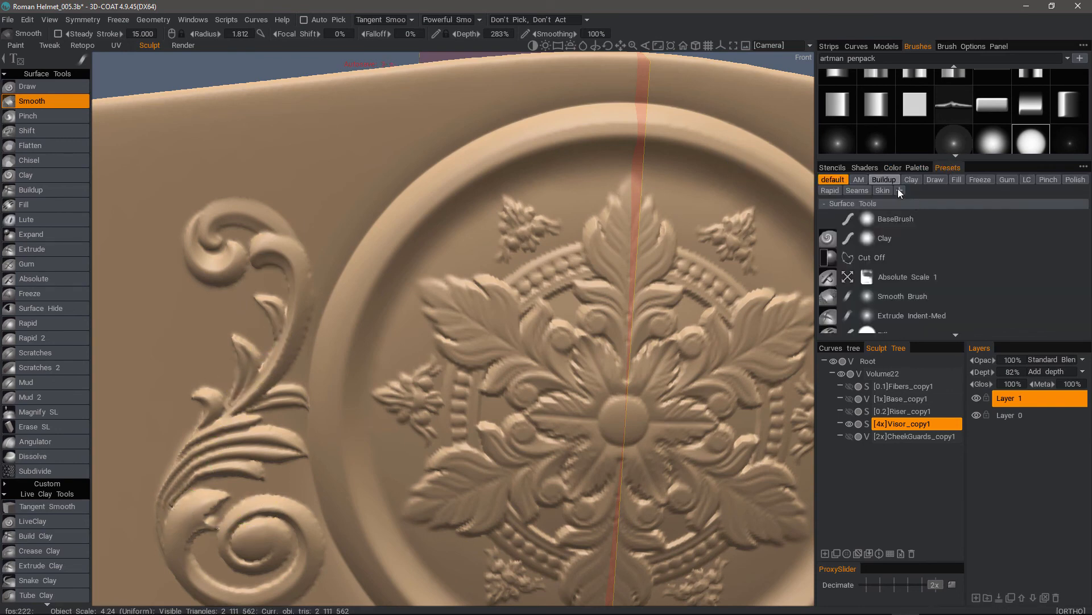
{"action": "left_click", "coordinate": [1048, 179]}
{"action": "left_click", "coordinate": [868, 218]}
{"action": "left_click_drag", "start_coordinate": [266, 267], "coordinate": [219, 250], "text": "alt"}
{"action": "mouse_move", "coordinate": [219, 214]}
{"action": "right_mouse_down"}
{"action": "mouse_move", "coordinate": [199, 207]}
{"action": "mouse_move", "coordinate": [299, 204]}
{"action": "right_mouse_up"}
{"action": "right_click_drag", "start_coordinate": [299, 204], "coordinate": [284, 206]}
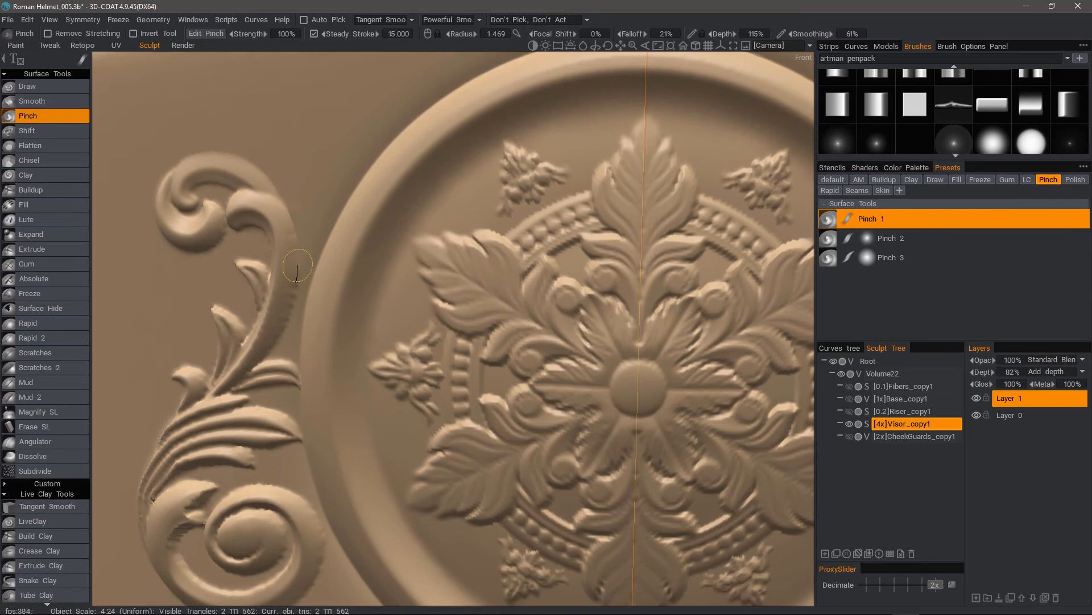
{"action": "left_click_drag", "start_coordinate": [288, 404], "coordinate": [292, 343], "text": "alt"}
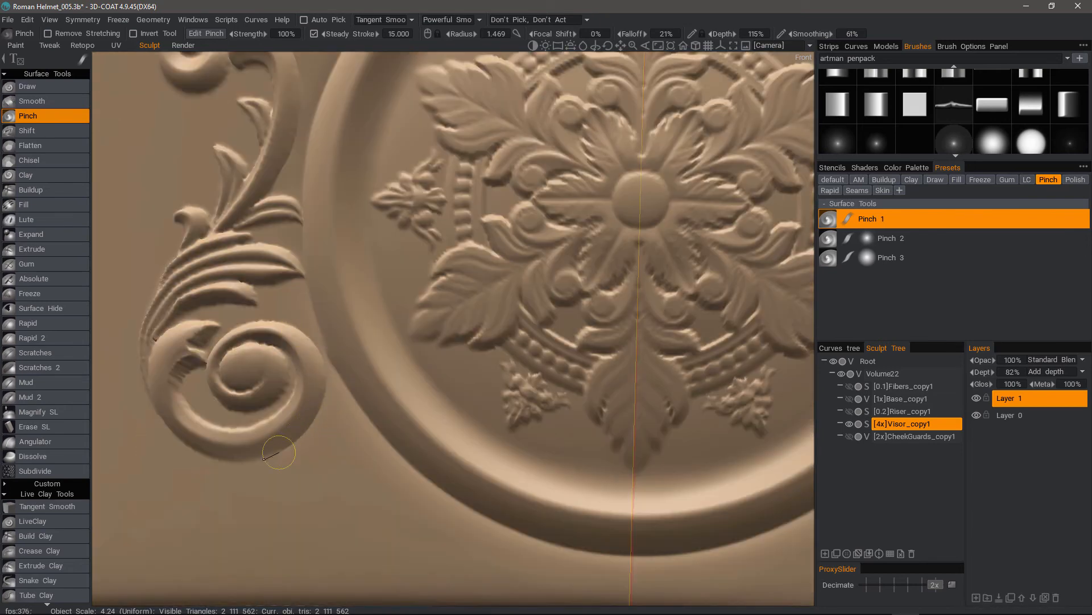
{"action": "mouse_move", "coordinate": [156, 336]}
{"action": "left_mouse_down", "text": "alt"}
{"action": "mouse_move", "coordinate": [205, 370]}
{"action": "mouse_move", "coordinate": [415, 362]}
{"action": "left_mouse_up", "text": "alt"}
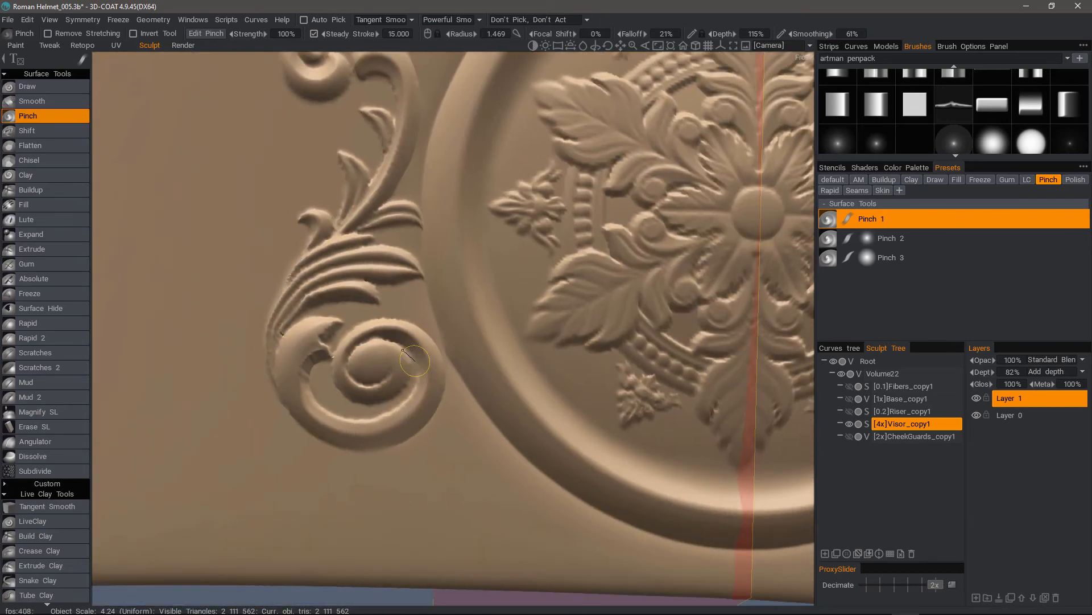
{"action": "left_click_drag", "start_coordinate": [345, 356], "coordinate": [346, 365]}
{"action": "right_click_drag", "start_coordinate": [349, 388], "coordinate": [228, 341], "text": "alt"}
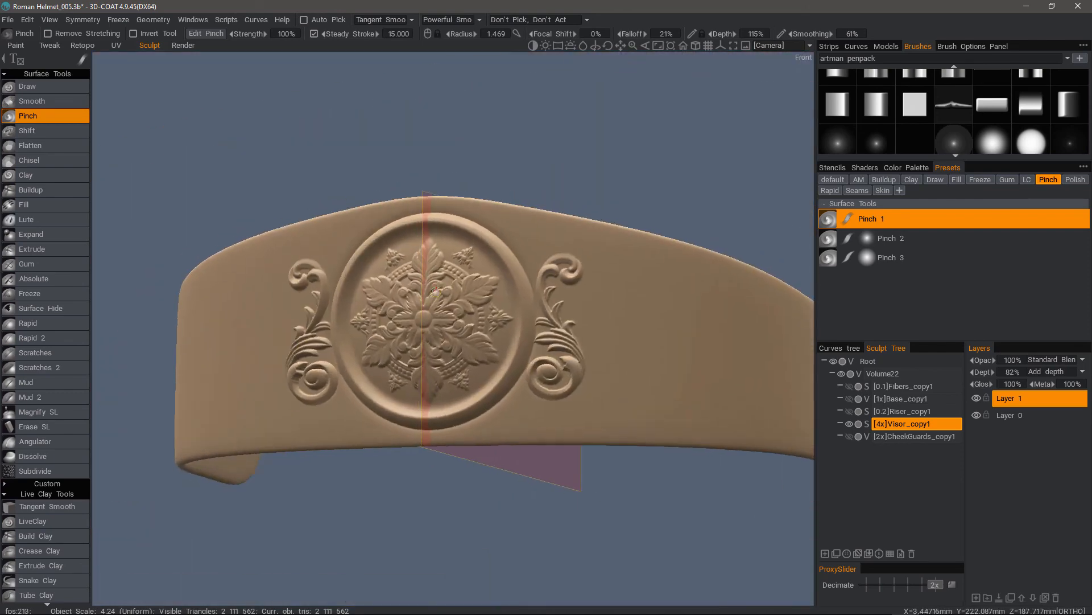
- Smooth the jagged rim of the visor's side boss at 2.544 radius and set the smoothing mode to Relax
{"action": "mouse_move", "coordinate": [227, 342]}
{"action": "left_mouse_down", "text": "alt"}
{"action": "mouse_move", "coordinate": [250, 370]}
{"action": "mouse_move", "coordinate": [302, 373]}
{"action": "left_mouse_up", "text": "alt"}
{"action": "right_click_drag", "start_coordinate": [302, 373], "coordinate": [336, 365], "text": "alt"}
{"action": "mouse_move", "coordinate": [336, 364]}
{"action": "left_mouse_down", "text": "alt"}
{"action": "mouse_move", "coordinate": [347, 251]}
{"action": "mouse_move", "coordinate": [274, 396]}
{"action": "left_mouse_up", "text": "alt"}
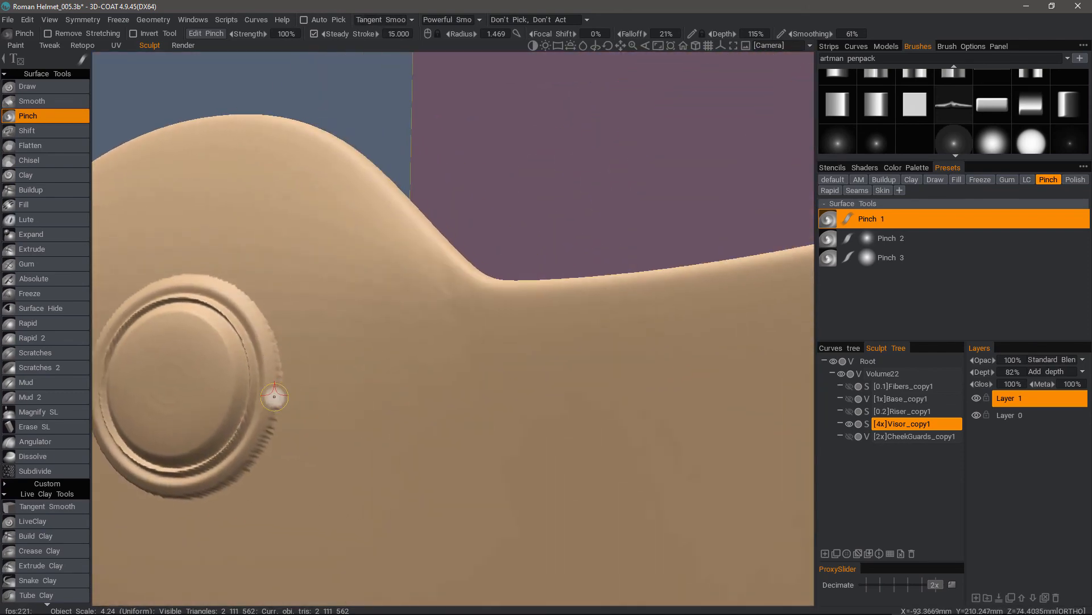
{"action": "left_click_drag", "start_coordinate": [171, 244], "coordinate": [312, 434], "text": "alt"}
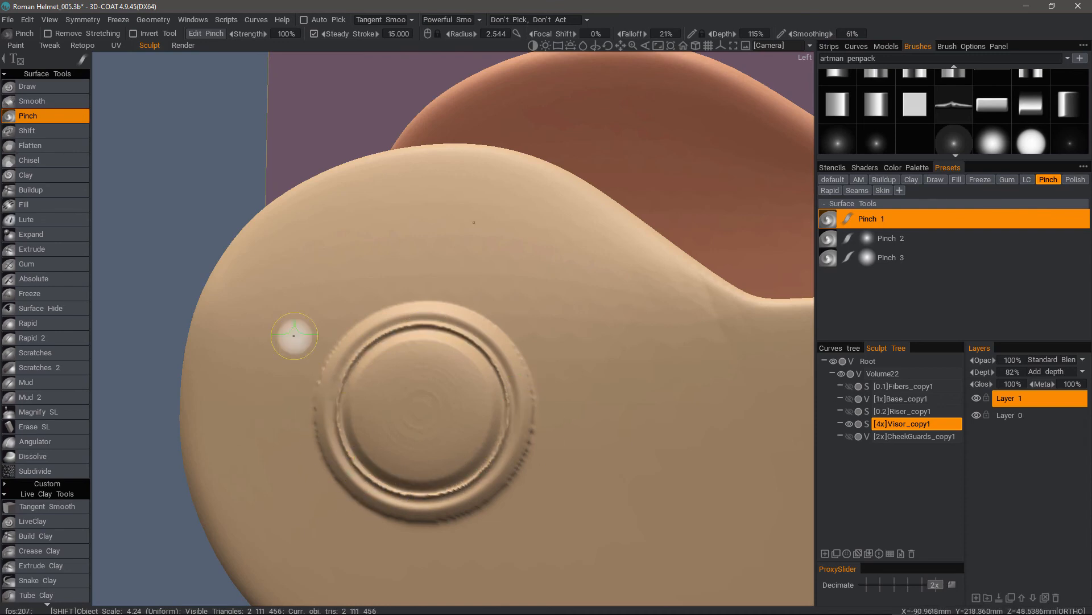
{"action": "left_click", "coordinate": [384, 20]}
{"action": "left_click", "coordinate": [393, 57]}
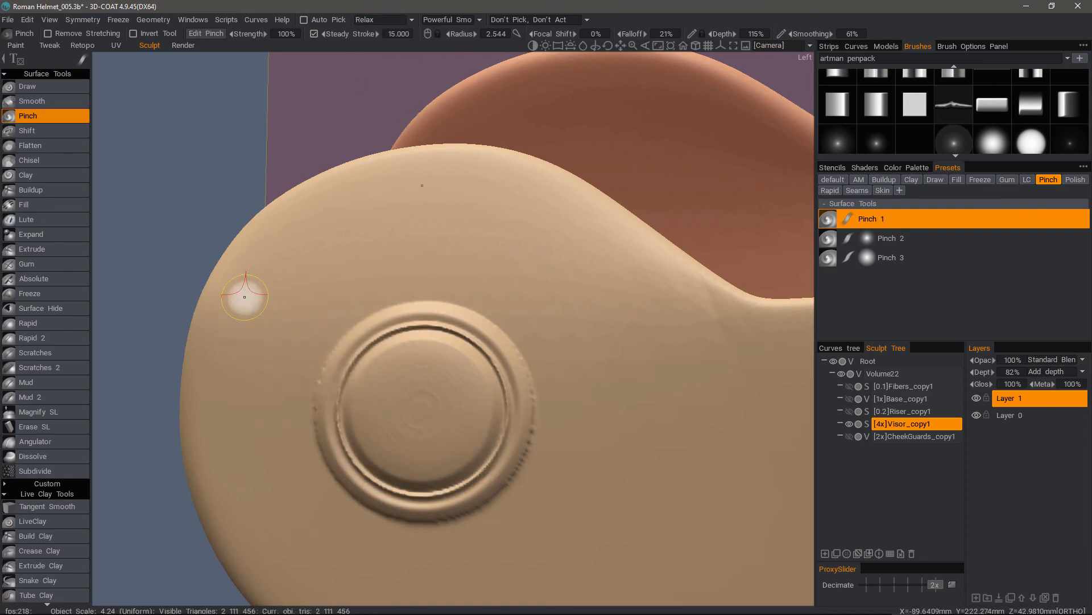
{"action": "mouse_move", "coordinate": [262, 319]}
{"action": "left_mouse_down", "text": "alt"}
{"action": "mouse_move", "coordinate": [285, 326]}
{"action": "mouse_move", "coordinate": [349, 313]}
{"action": "left_mouse_up", "text": "alt"}
- Draw a centre-based ellipse curve of 23.920 by 23.920 around the side boss and run the Pinch brush along it
{"action": "mouse_move", "coordinate": [82, 59]}
{"action": "left_click", "coordinate": [250, 64]}
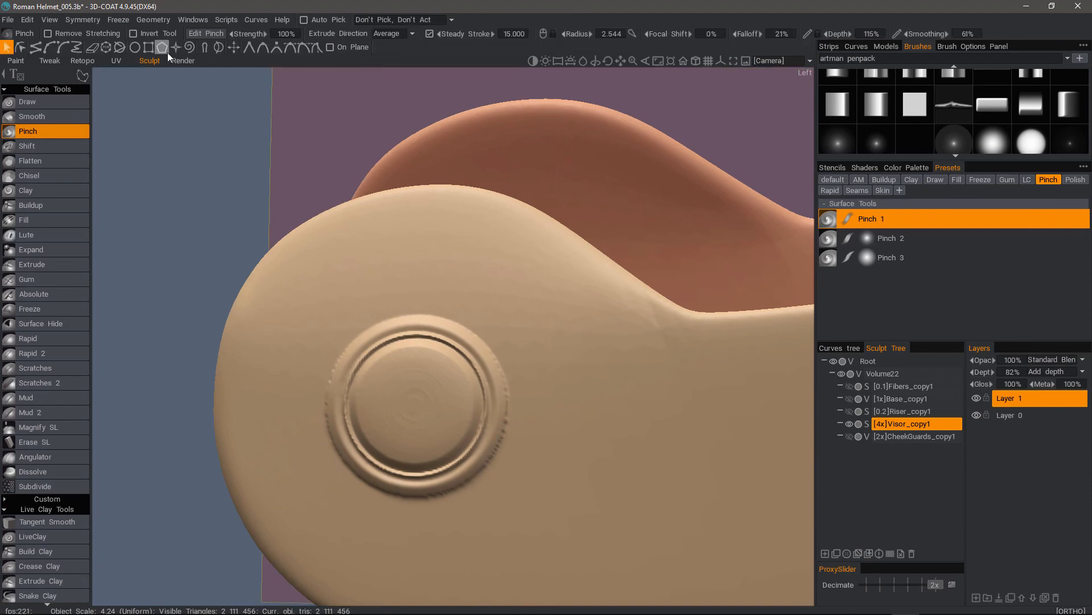
{"action": "left_click", "coordinate": [135, 47]}
{"action": "left_click_drag", "start_coordinate": [525, 453], "coordinate": [573, 495], "text": "shift"}
{"action": "mouse_move", "coordinate": [352, 385]}
{"action": "left_mouse_down", "text": "alt"}
{"action": "mouse_move", "coordinate": [120, 346]}
{"action": "mouse_move", "coordinate": [453, 436]}
{"action": "left_mouse_up", "text": "alt"}
{"action": "right_click", "coordinate": [485, 334]}
{"action": "left_click", "coordinate": [466, 433]}
{"action": "mouse_move", "coordinate": [377, 386]}
{"action": "left_mouse_down", "text": "alt"}
{"action": "mouse_move", "coordinate": [334, 420]}
{"action": "mouse_move", "coordinate": [692, 454]}
{"action": "mouse_move", "coordinate": [493, 402]}
{"action": "mouse_move", "coordinate": [492, 418]}
{"action": "left_mouse_up", "text": "alt"}
{"action": "right_click", "coordinate": [470, 284]}
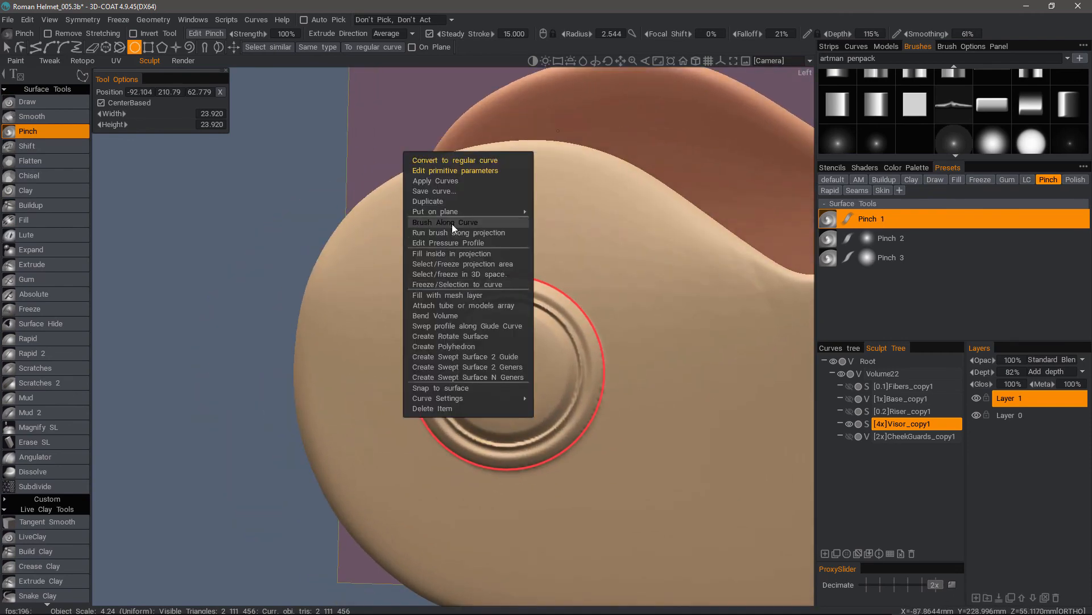
{"action": "left_click", "coordinate": [452, 223]}
- Undo and redo the pinch along the side boss's rim to compare its shape before and after
{"action": "left_click_drag", "start_coordinate": [405, 324], "coordinate": [488, 336], "text": "alt"}
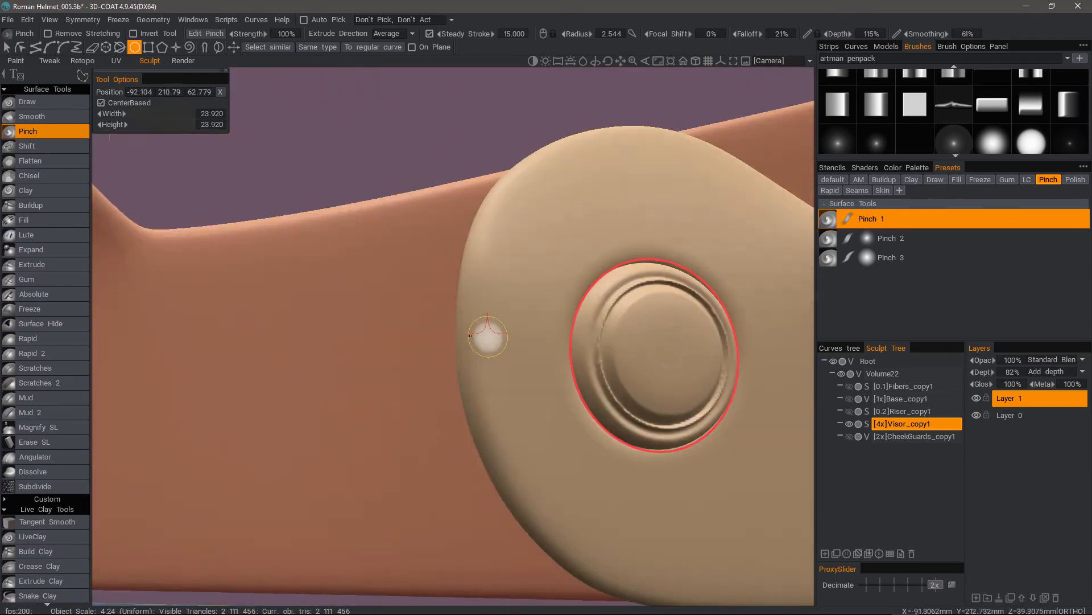
{"action": "right_click_drag", "start_coordinate": [487, 336], "coordinate": [417, 293], "text": "alt"}
{"action": "key", "text": "ctrl+z"}
{"action": "left_click", "coordinate": [28, 20]}
{"action": "left_click", "coordinate": [42, 50]}
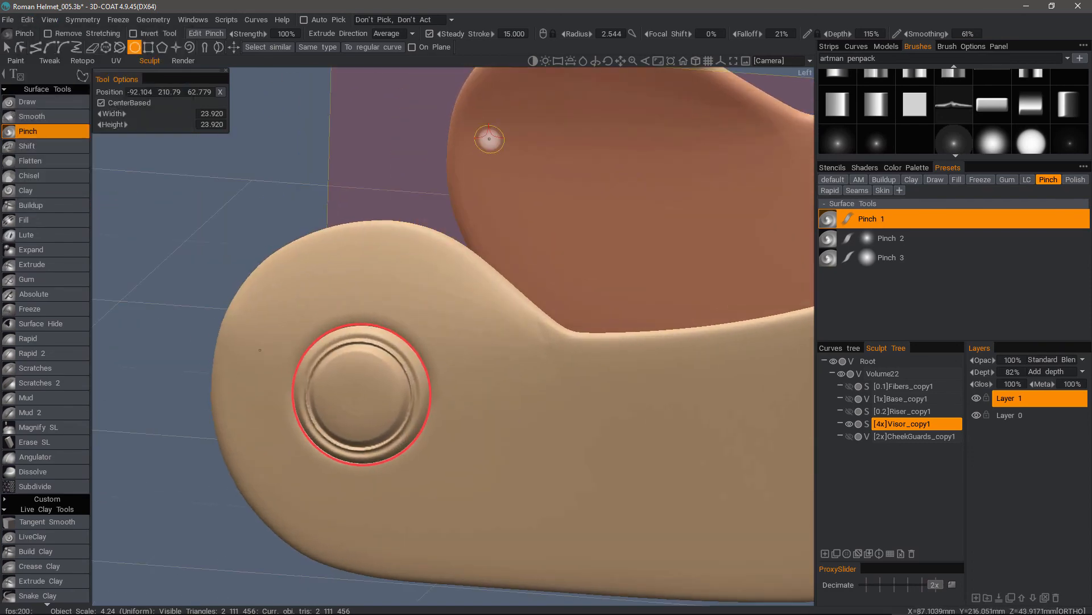
- Hide the ellipse curve around the side boss and return to the list of sculpt volumes
{"action": "left_click", "coordinate": [840, 347]}
{"action": "left_click", "coordinate": [841, 387]}
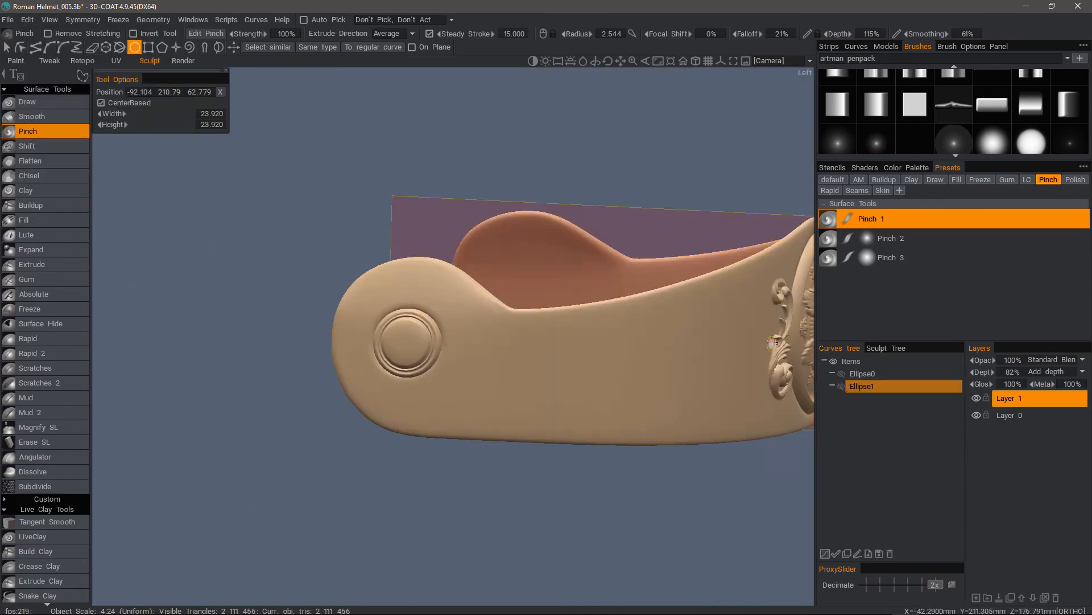
{"action": "left_click_drag", "start_coordinate": [598, 364], "coordinate": [449, 370], "text": "alt"}
{"action": "right_click_drag", "start_coordinate": [449, 370], "coordinate": [493, 381], "text": "alt"}
{"action": "left_click_drag", "start_coordinate": [492, 381], "coordinate": [398, 379], "text": "alt"}
{"action": "left_click", "coordinate": [883, 348]}
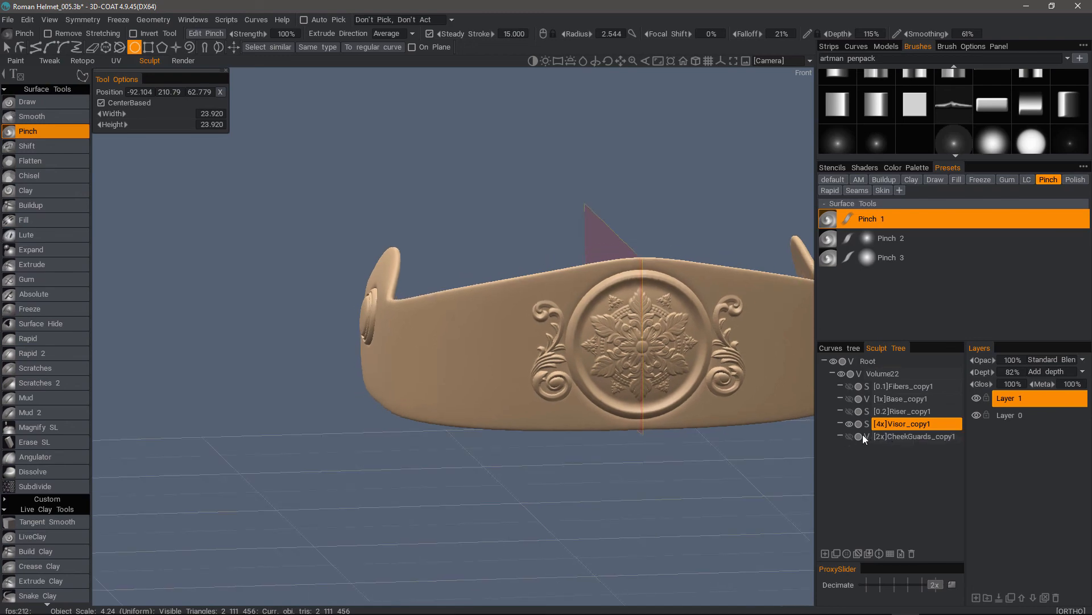
{"action": "left_click", "coordinate": [850, 436]}
{"action": "left_click", "coordinate": [850, 424]}
{"action": "left_click", "coordinate": [849, 436]}
{"action": "left_click", "coordinate": [850, 424]}
- Select the Expand brush and examine the decorated visor's edges, ornaments and side bosses from several angles
{"action": "mouse_move", "coordinate": [433, 336]}
{"action": "left_mouse_down", "text": "alt"}
{"action": "mouse_move", "coordinate": [512, 313]}
{"action": "mouse_move", "coordinate": [446, 291]}
{"action": "left_mouse_up", "text": "alt"}
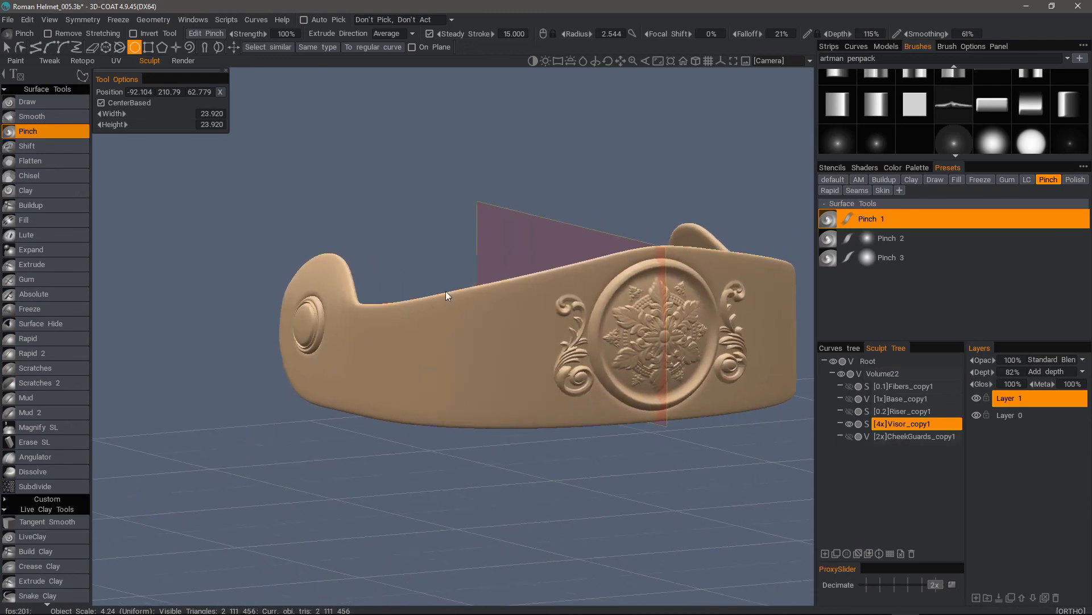
{"action": "right_click_drag", "start_coordinate": [446, 291], "coordinate": [171, 290], "text": "alt"}
{"action": "left_click_drag", "start_coordinate": [83, 352], "coordinate": [51, 365], "text": "alt"}
{"action": "left_click", "coordinate": [46, 250]}
{"action": "left_click_drag", "start_coordinate": [296, 274], "coordinate": [410, 313], "text": "alt"}
{"action": "right_click_drag", "start_coordinate": [410, 313], "coordinate": [500, 318], "text": "alt"}
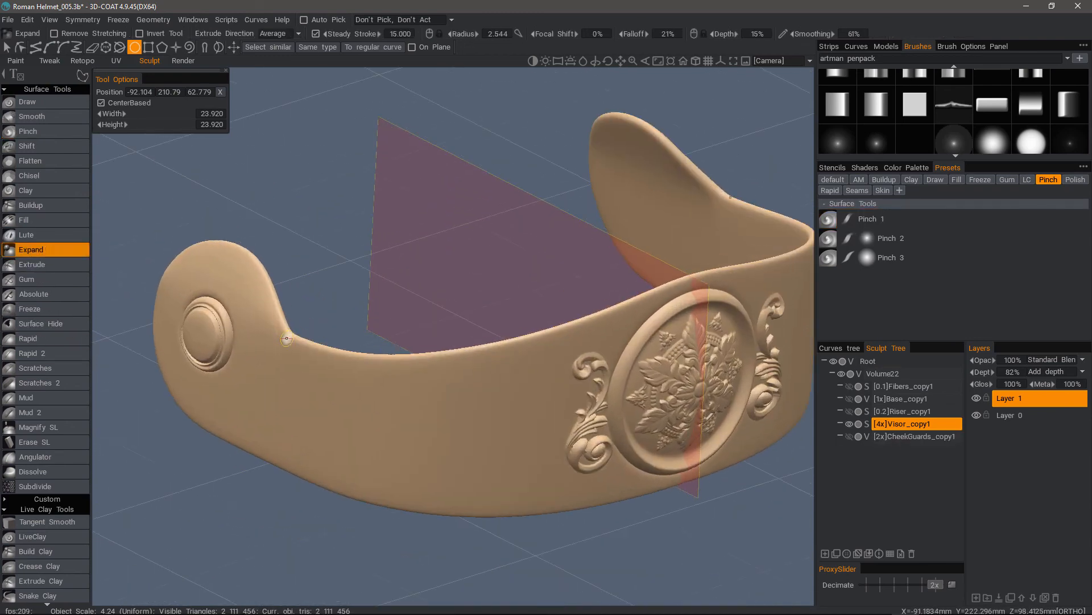
{"action": "left_click_drag", "start_coordinate": [500, 319], "coordinate": [507, 342], "text": "alt"}
{"action": "left_click_drag", "start_coordinate": [722, 47], "coordinate": [702, 45], "text": "alt"}
{"action": "left_click_drag", "start_coordinate": [301, 137], "coordinate": [244, 135], "text": "alt"}
{"action": "right_click_drag", "start_coordinate": [245, 136], "coordinate": [203, 136], "text": "alt"}
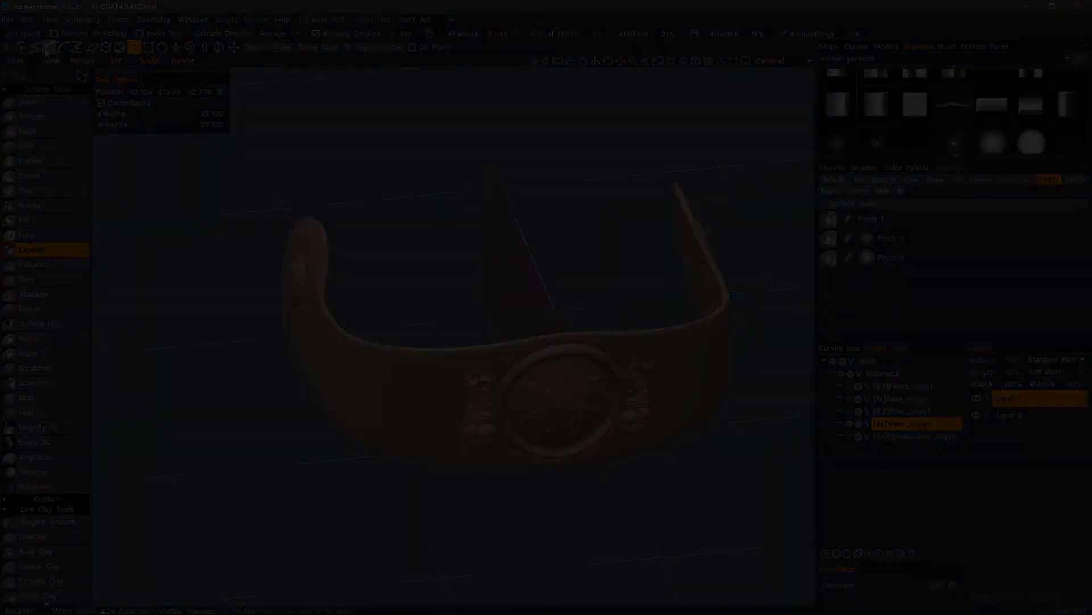